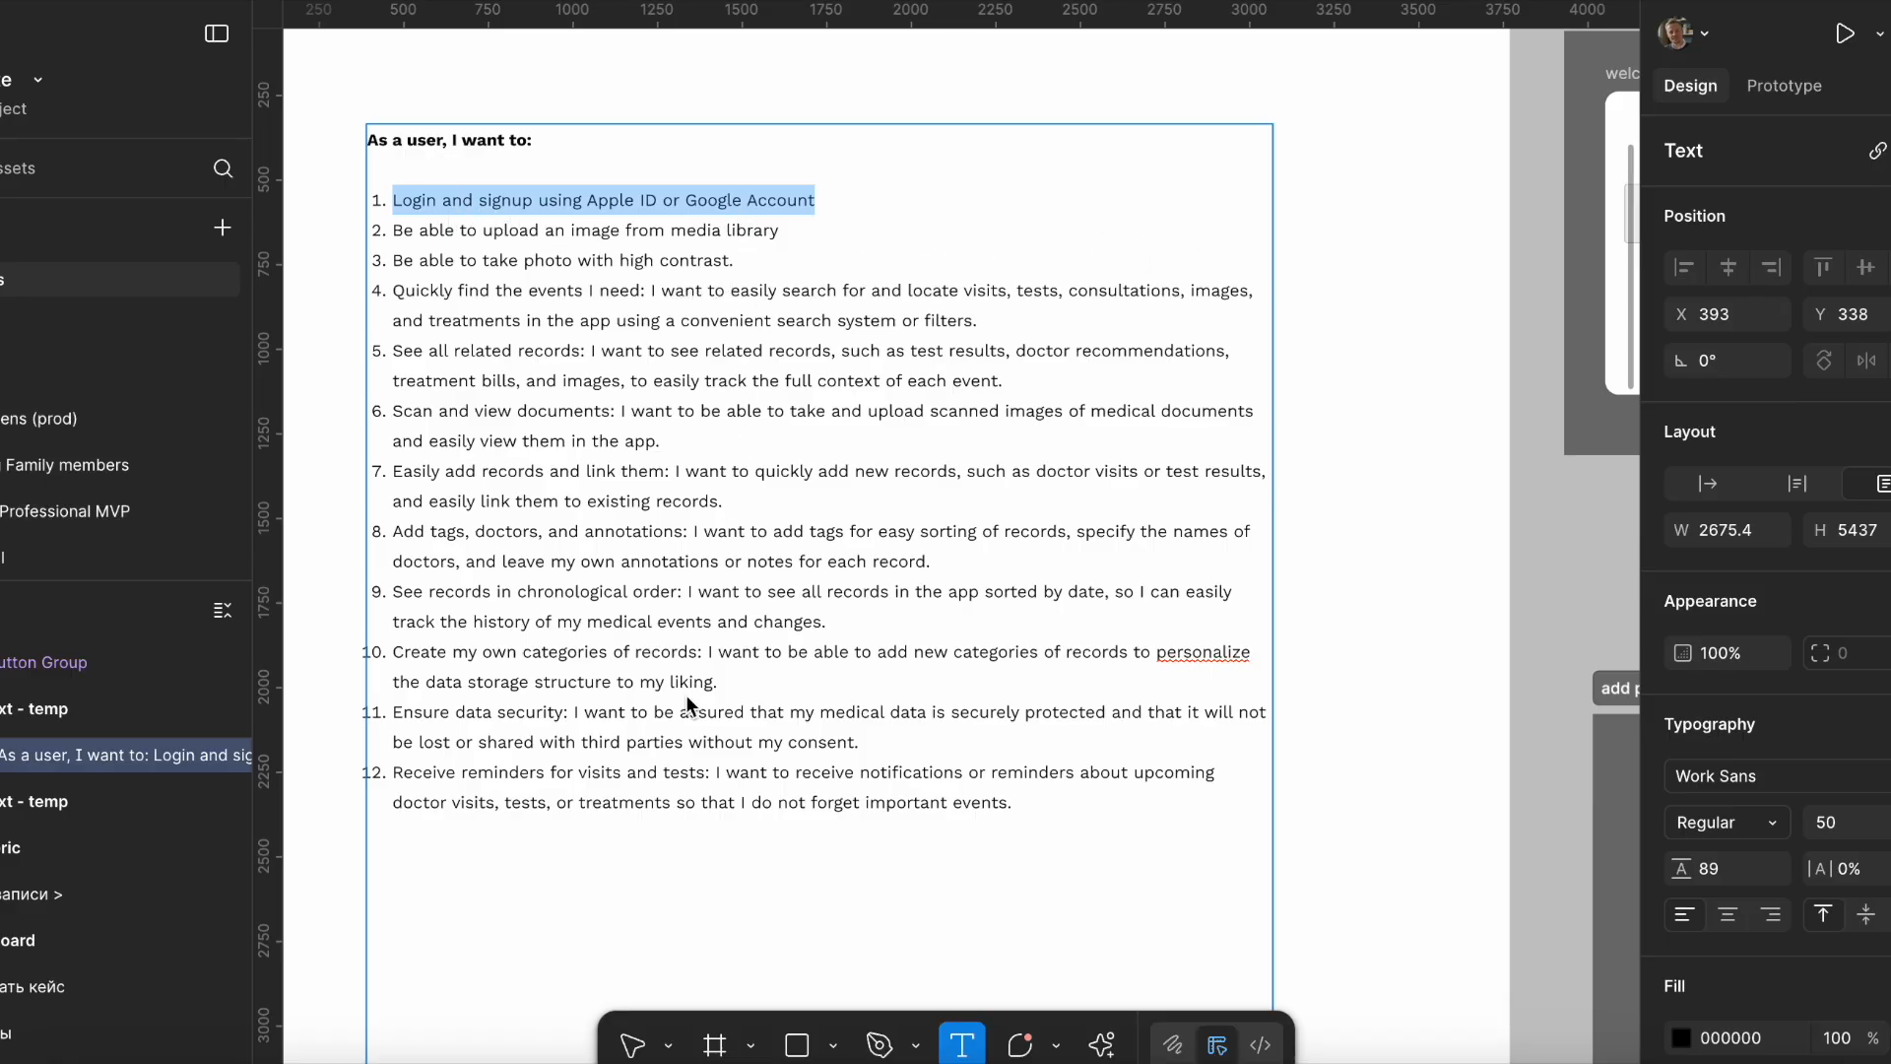
Leave the user story text and look over the list alongside the Sign in/sign up and add photo/scan sections.
left_click(1294, 482)
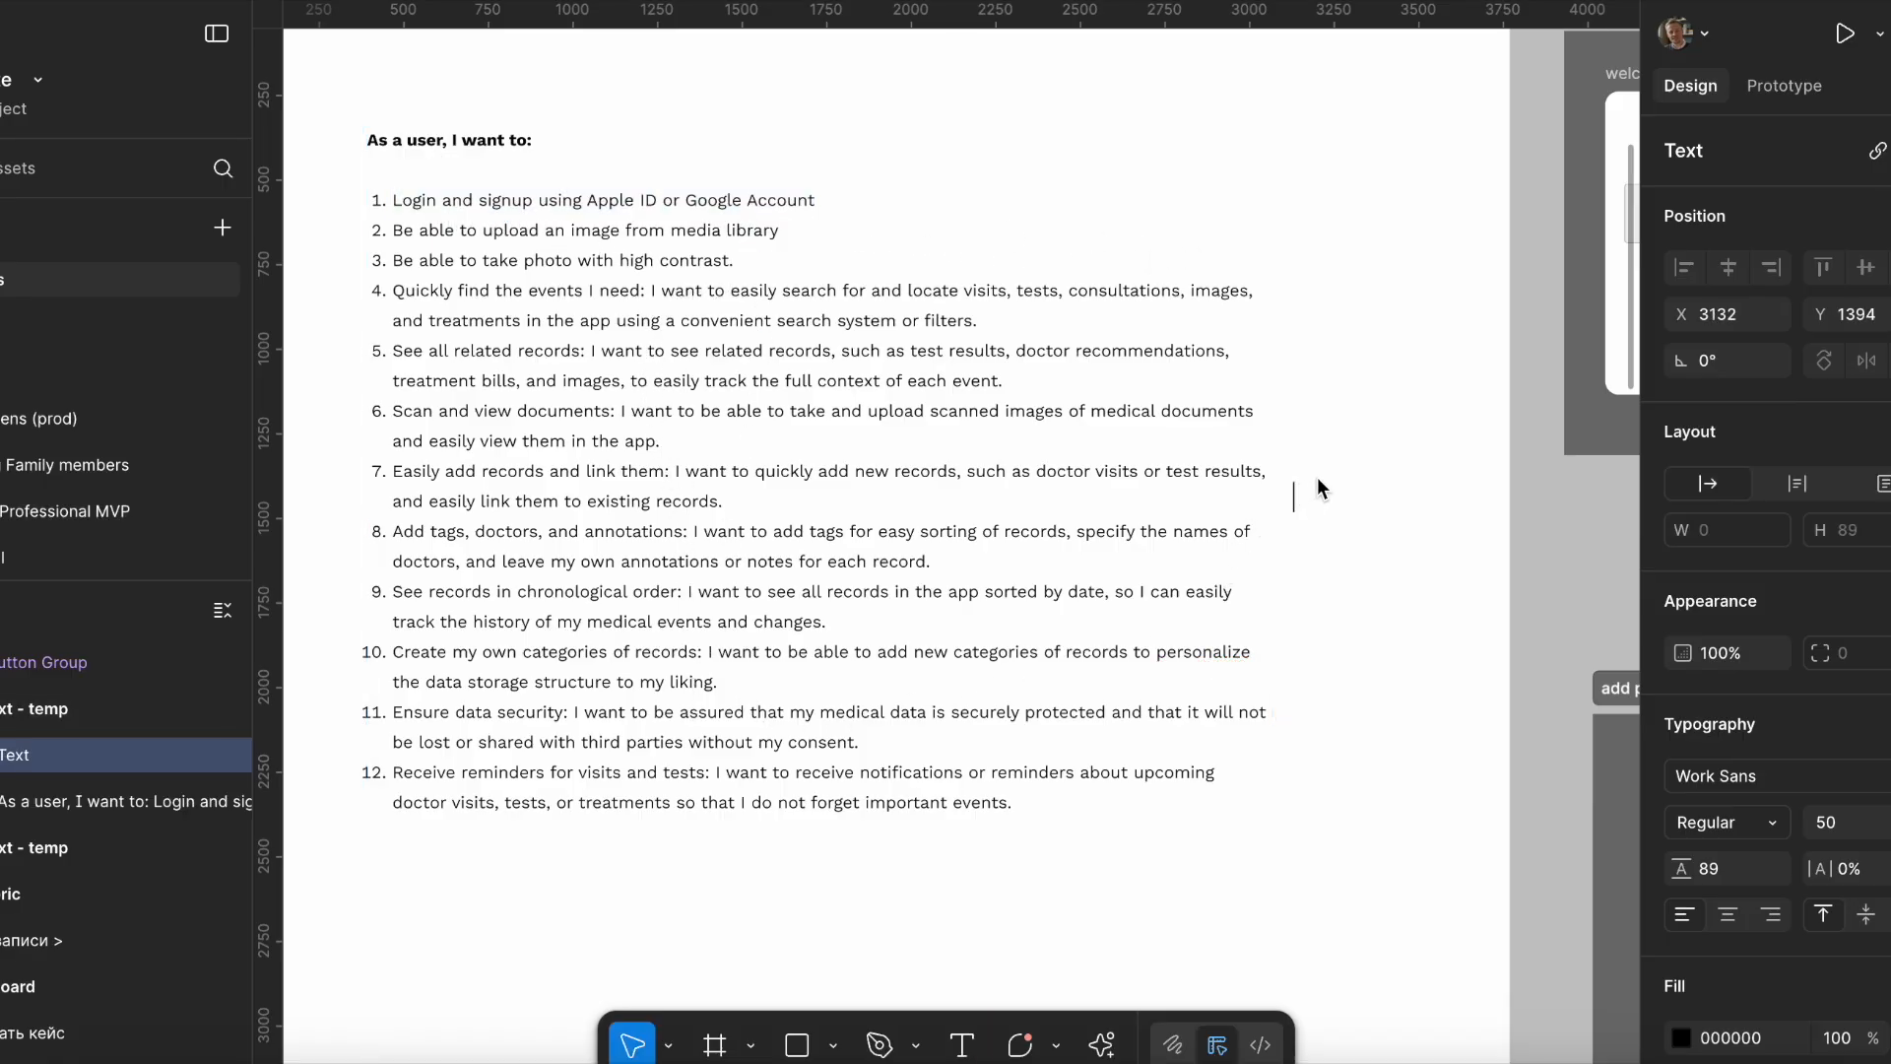
scroll(1316, 477, "right", 10)
left_click_drag(1302, 438, 1409, 533)
mouse_move(630, 342)
left_mouse_down()
mouse_move(1119, 401)
mouse_move(646, 368)
left_mouse_up()
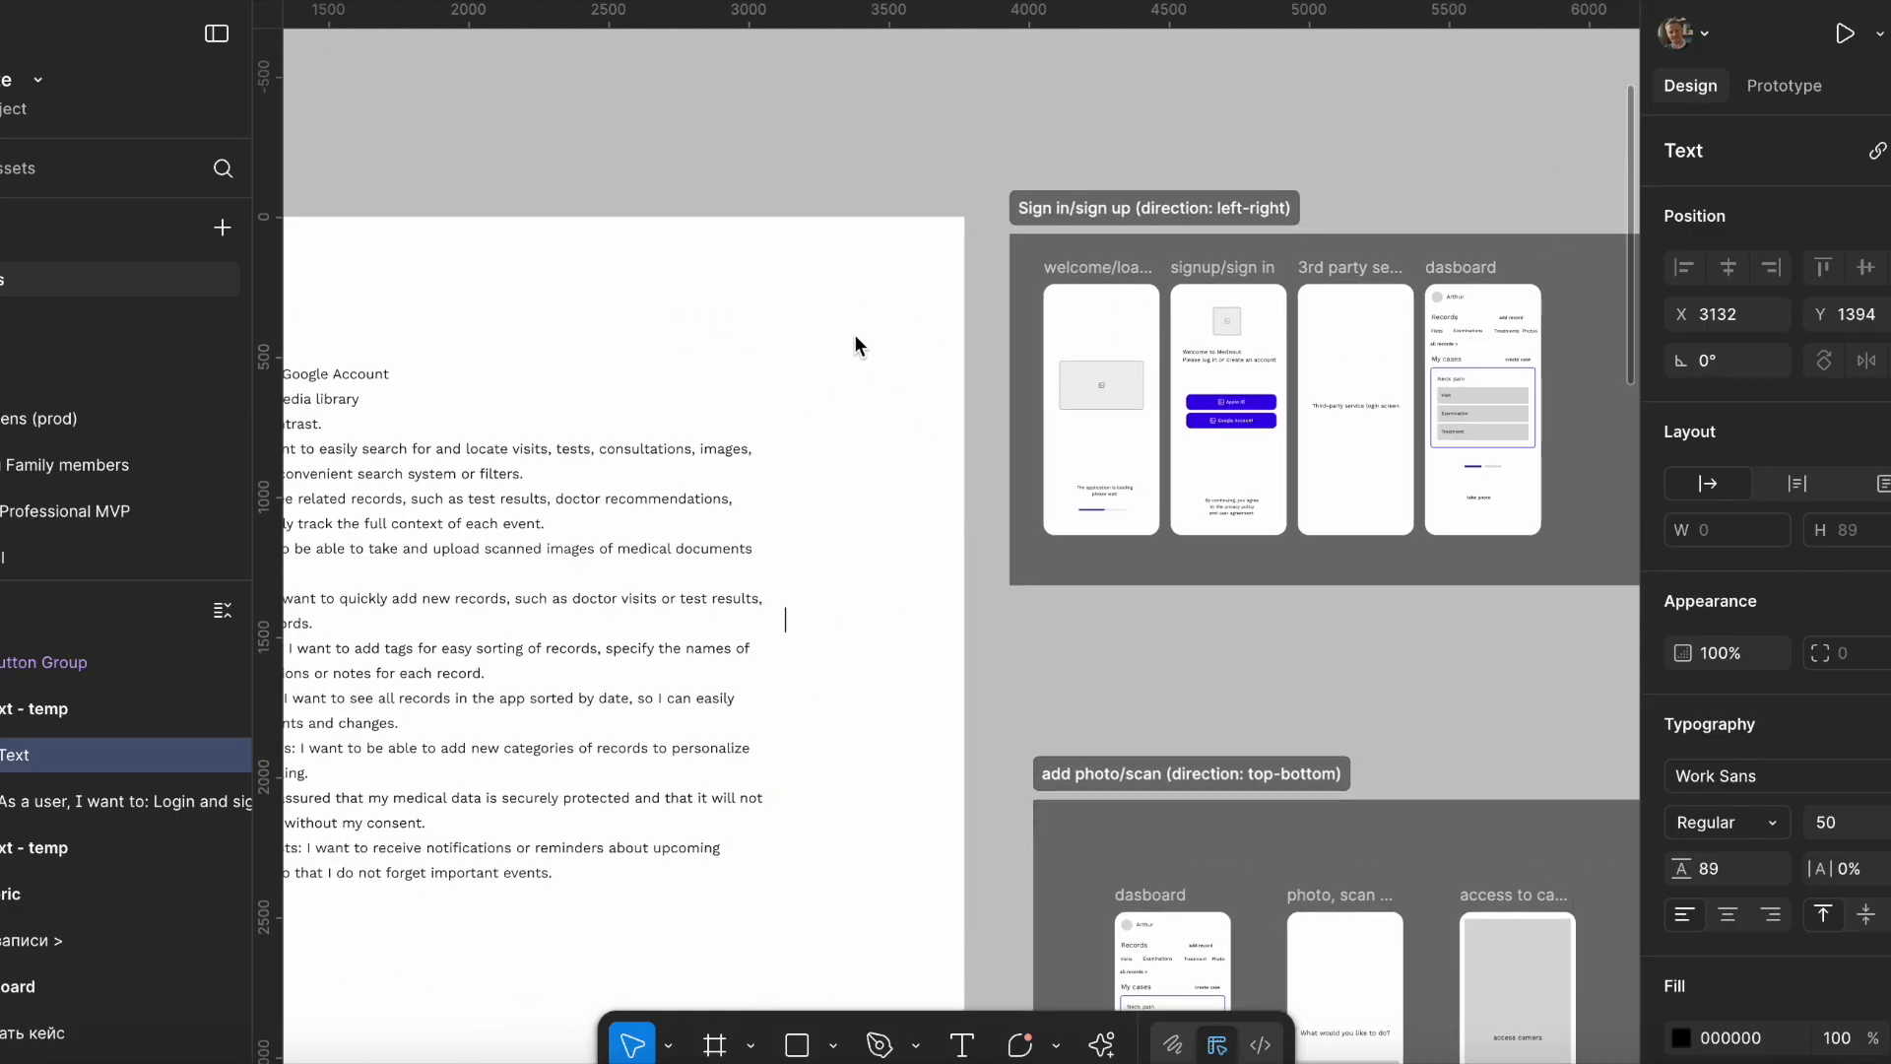
scroll(689, 325, "left", 5)
left_click_drag(1004, 320, 520, 324)
left_click(990, 203)
left_click_drag(737, 142, 1333, 120)
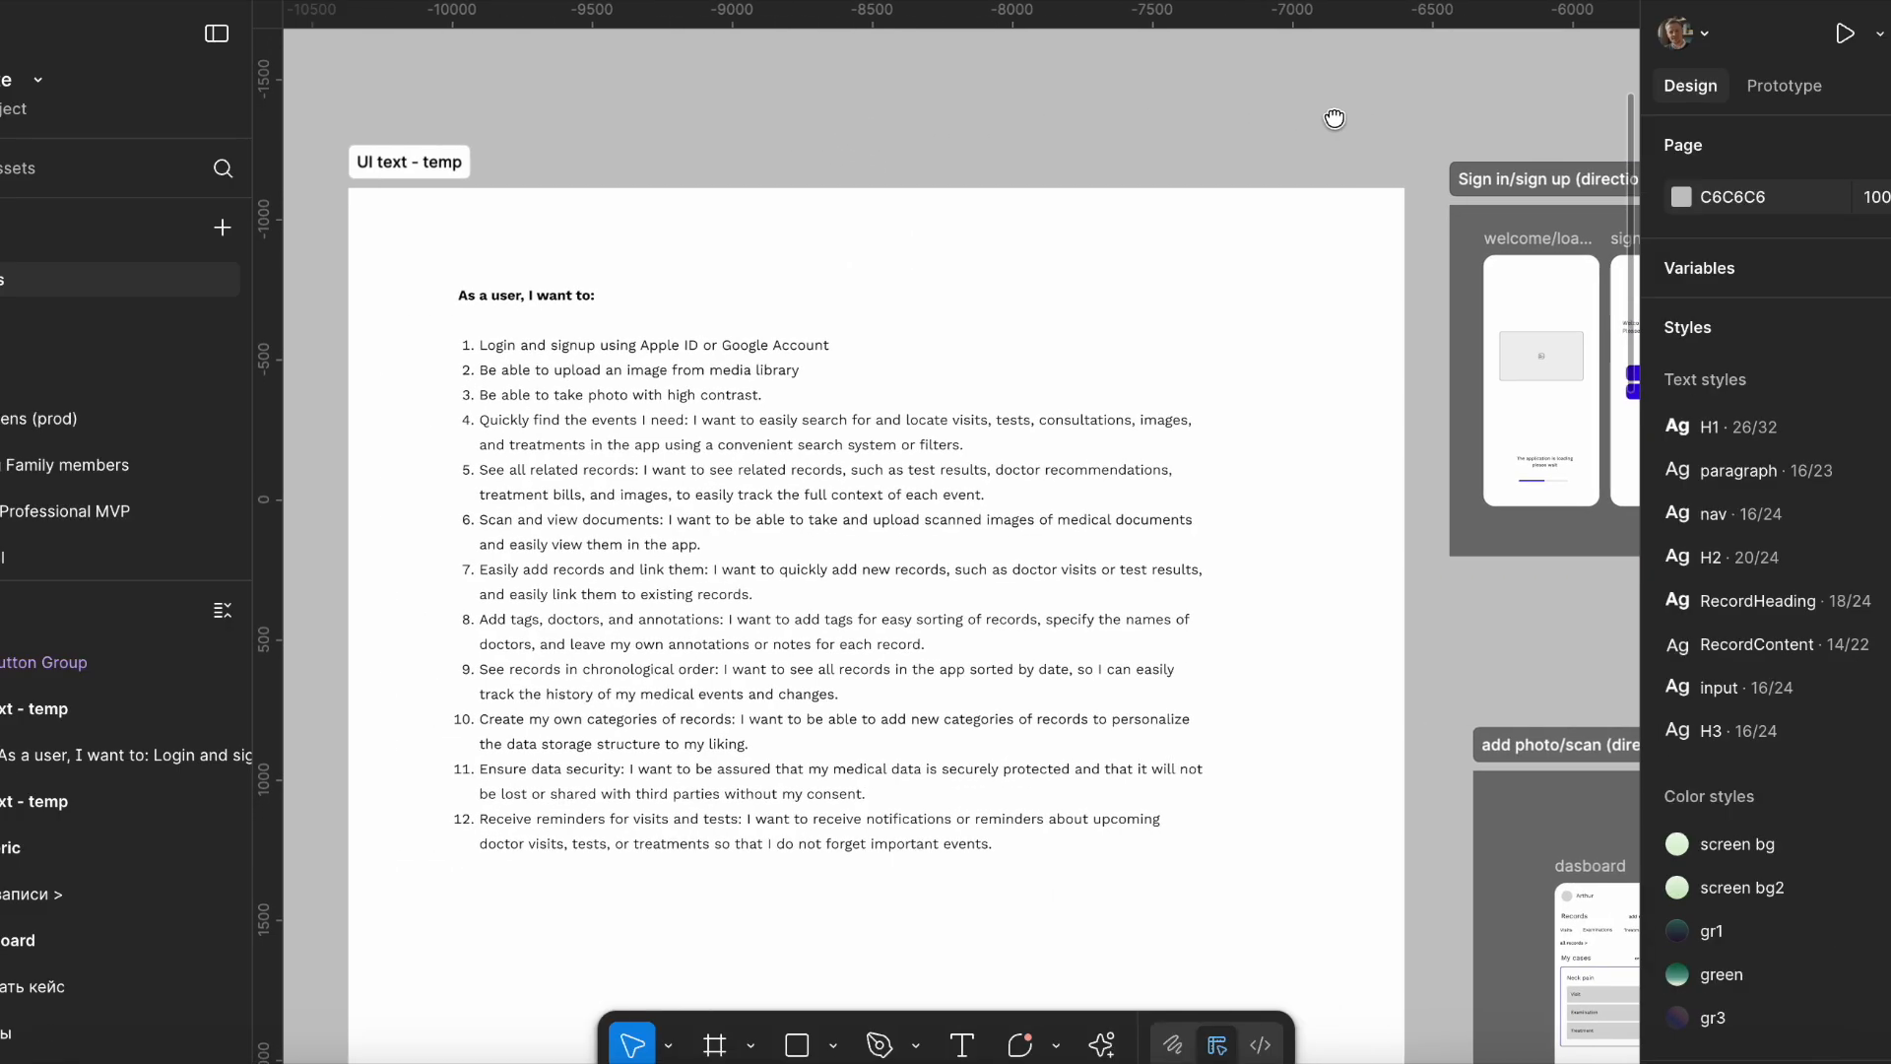
left_click_drag(977, 295, 499, 94)
left_click(1113, 545)
left_click_drag(1212, 449, 1378, 612)
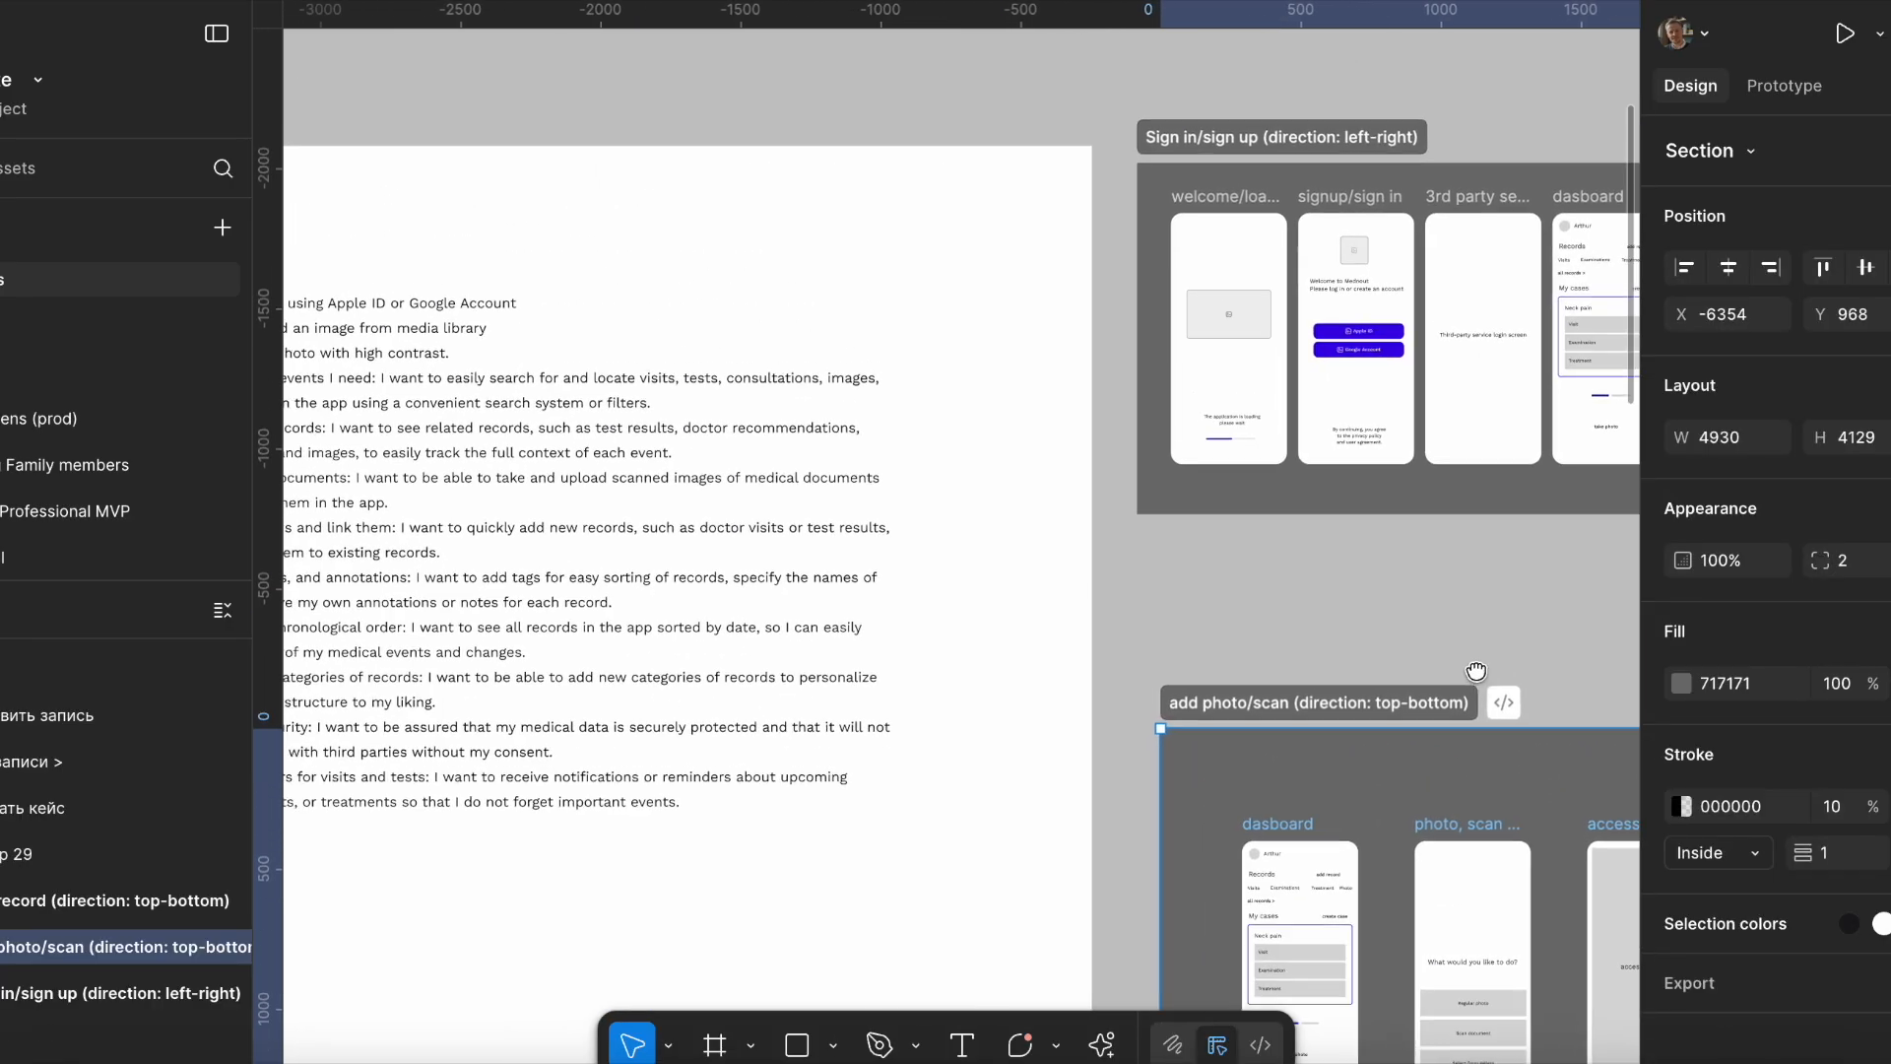
left_click_drag(621, 360, 979, 342)
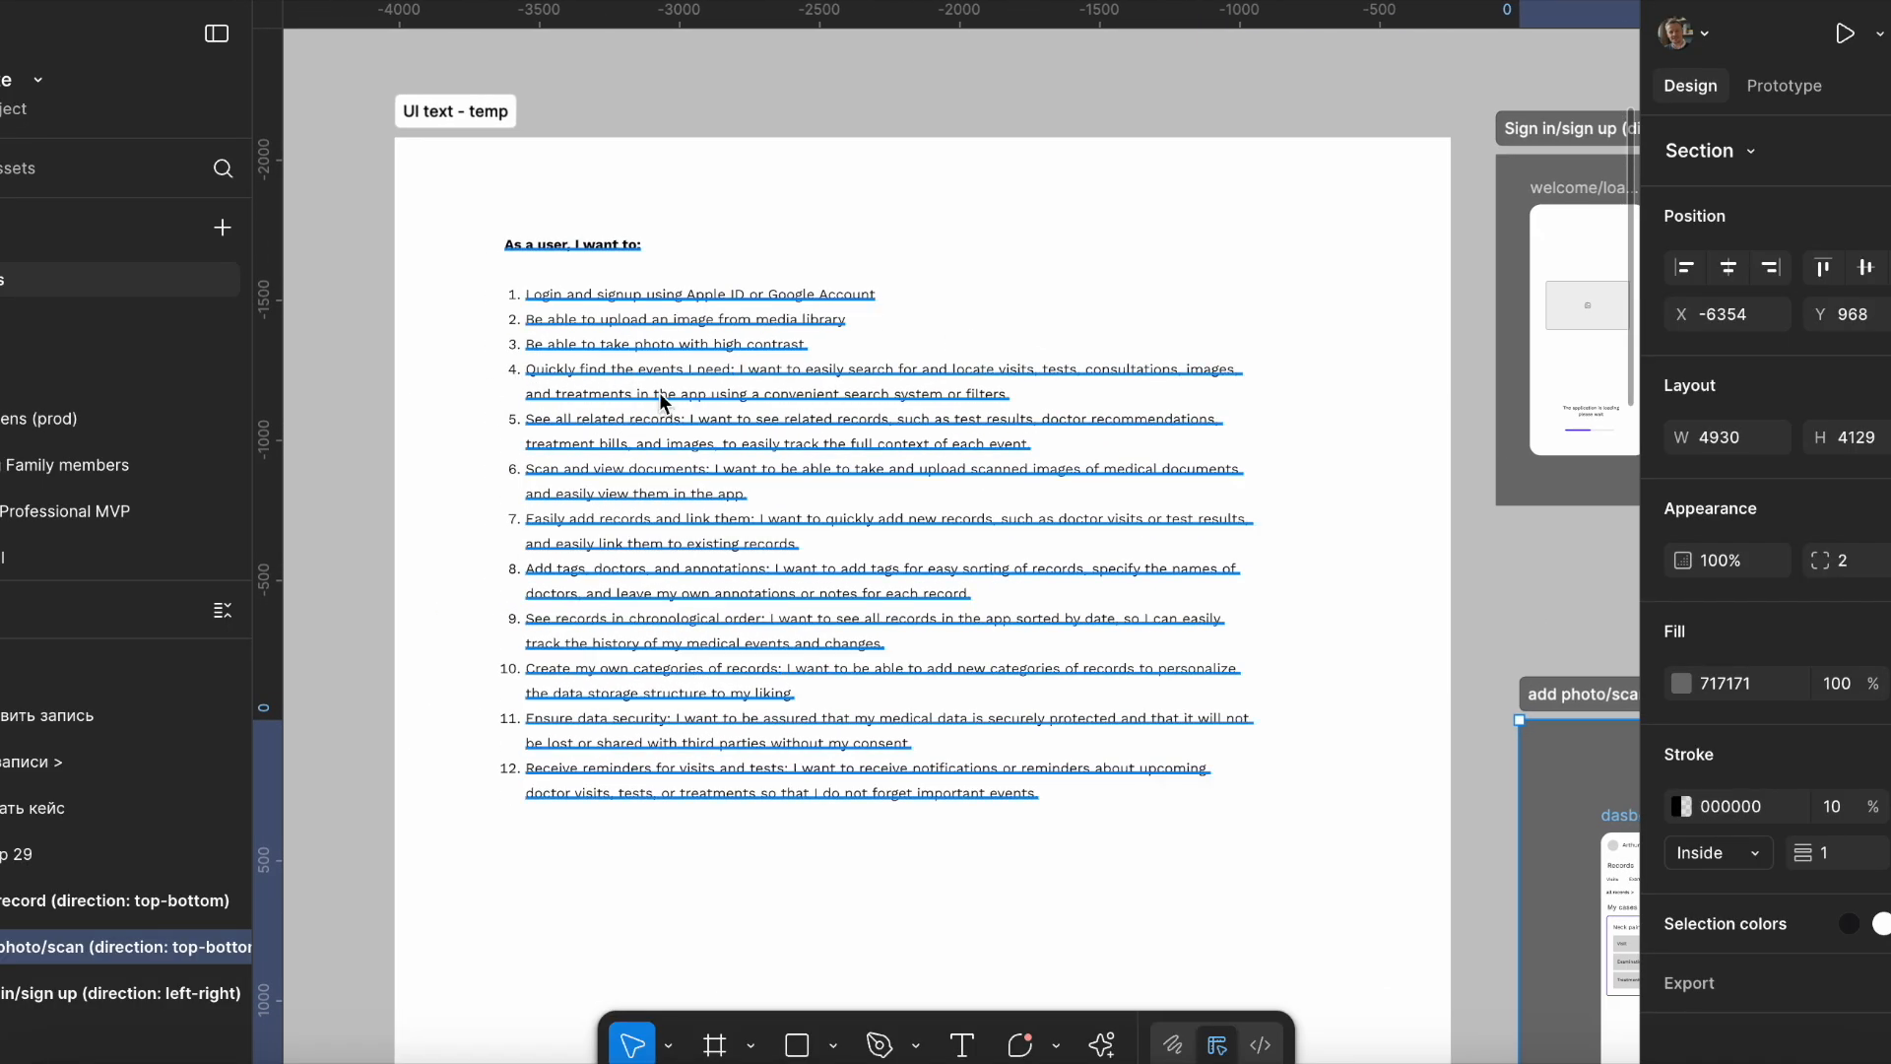
Read through the numbered user stories under "As a user, I want to:" in the UI text - temp frame.
left_click_drag(1000, 367, 74, 292)
left_click_drag(1114, 432, 482, 347)
scroll(1156, 451, "down", 5)
left_click_drag(1221, 417, 436, 385)
left_click_drag(1135, 422, 1525, 475)
left_click_drag(778, 358, 1405, 477)
left_click_drag(805, 246, 1253, 195)
scroll(534, 404, "up", 5)
scroll(534, 401, "up", 5)
left_click_drag(625, 386, 1154, 343)
scroll(827, 423, "down", 5)
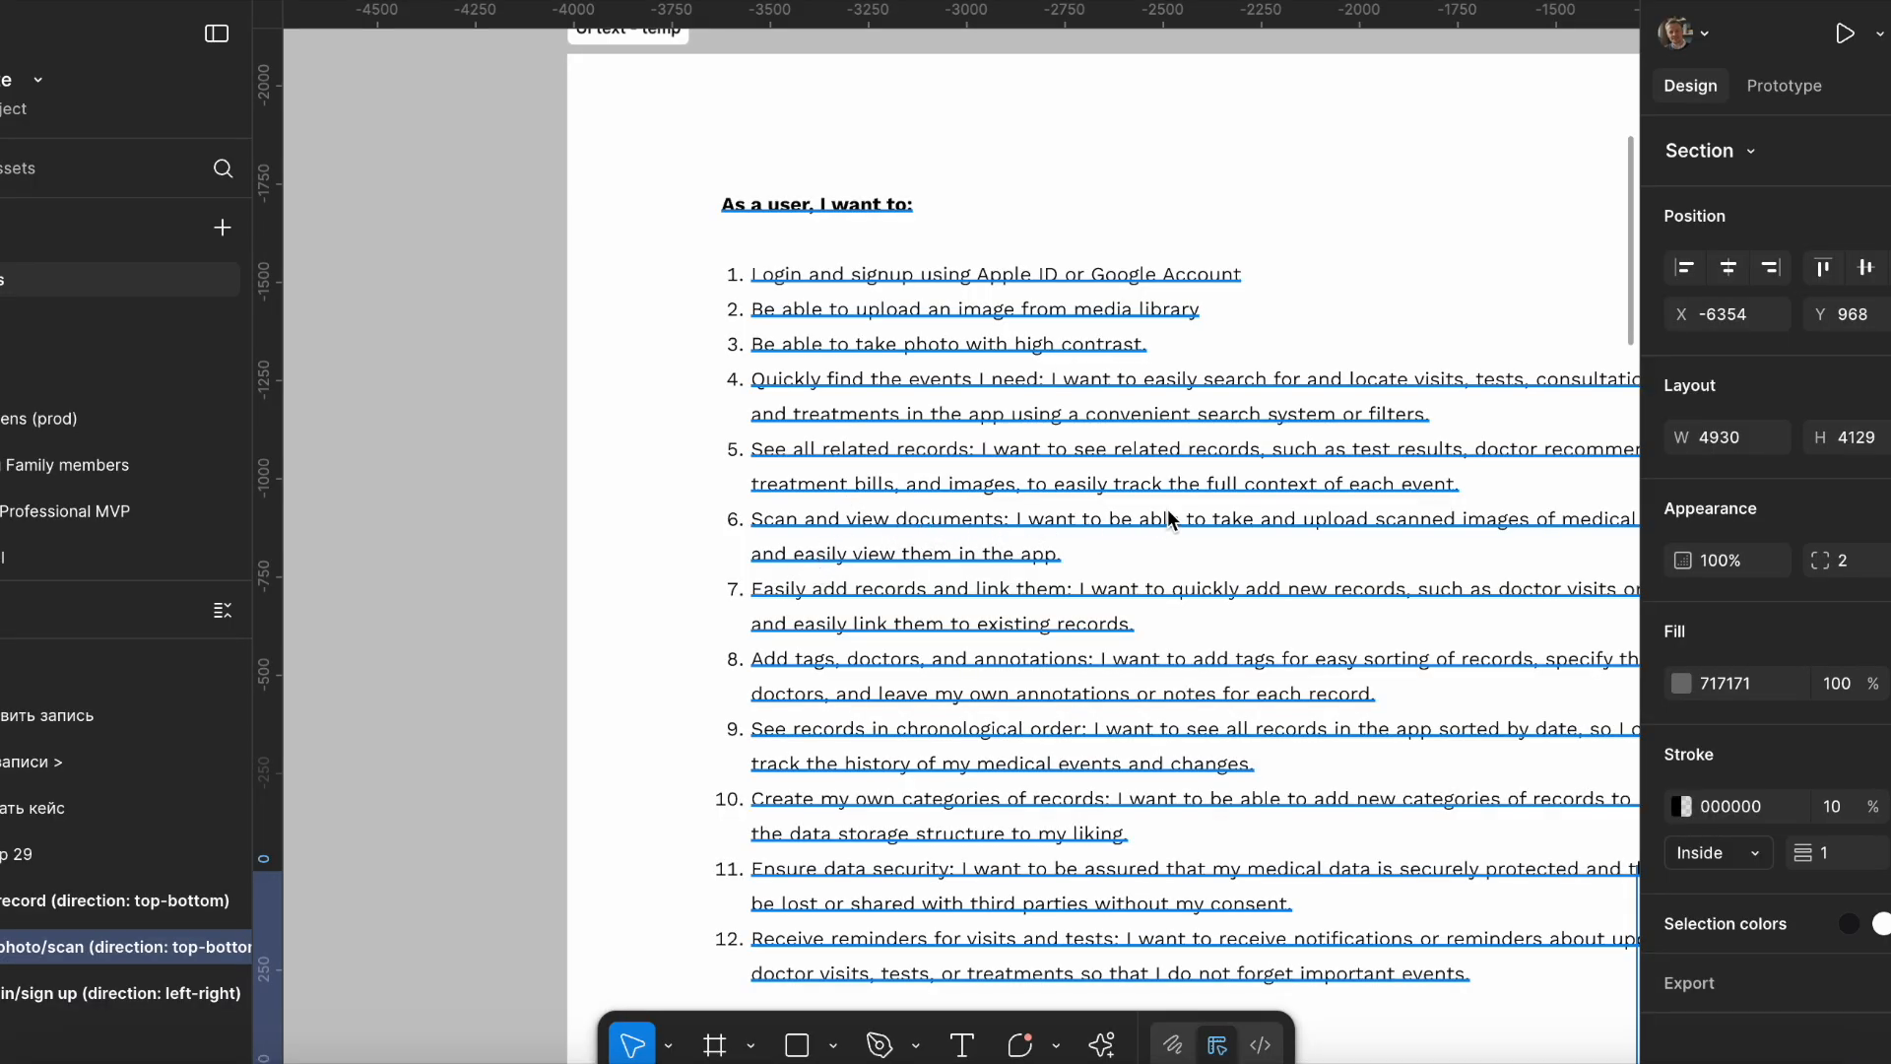
left_click_drag(1169, 510, 631, 480)
scroll(875, 492, "down", 2)
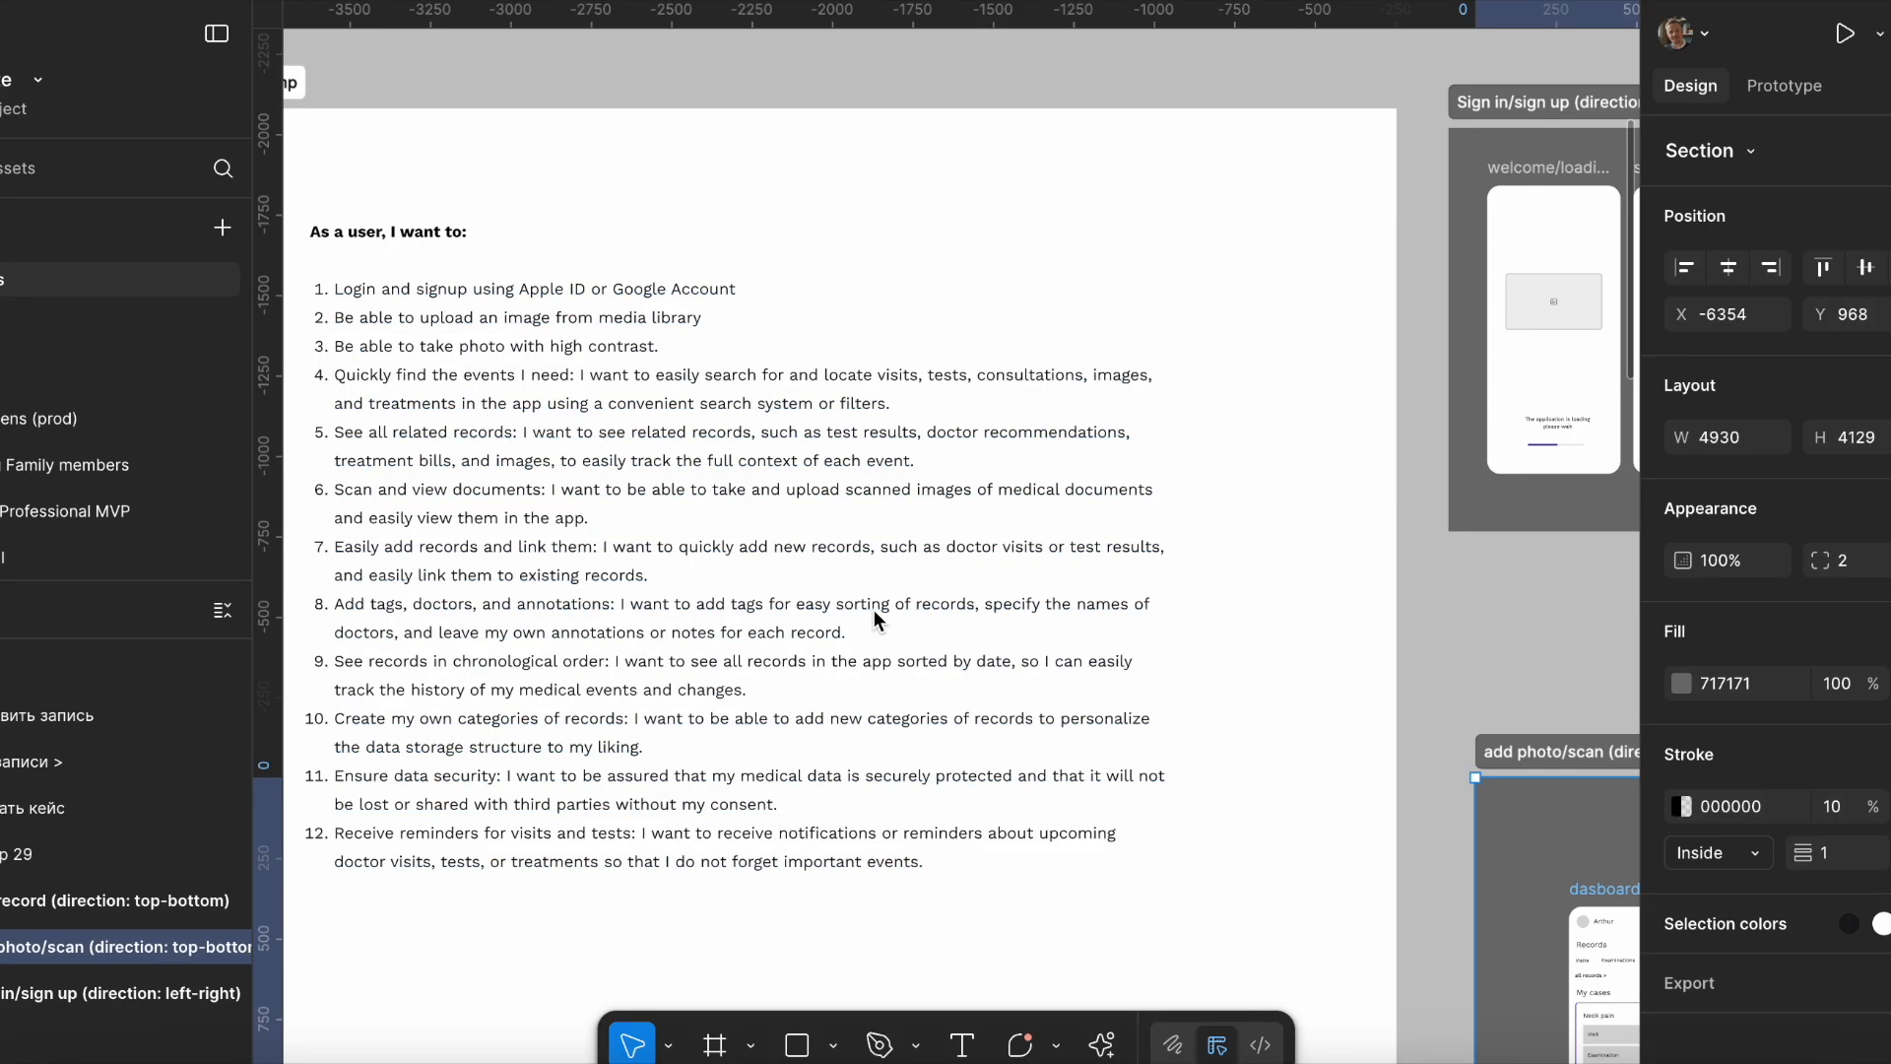
Select the welcome/loading frame and compare the Sign in/sign up flow with the user story about Apple ID or Google Account login.
left_click_drag(1231, 356, 613, 325)
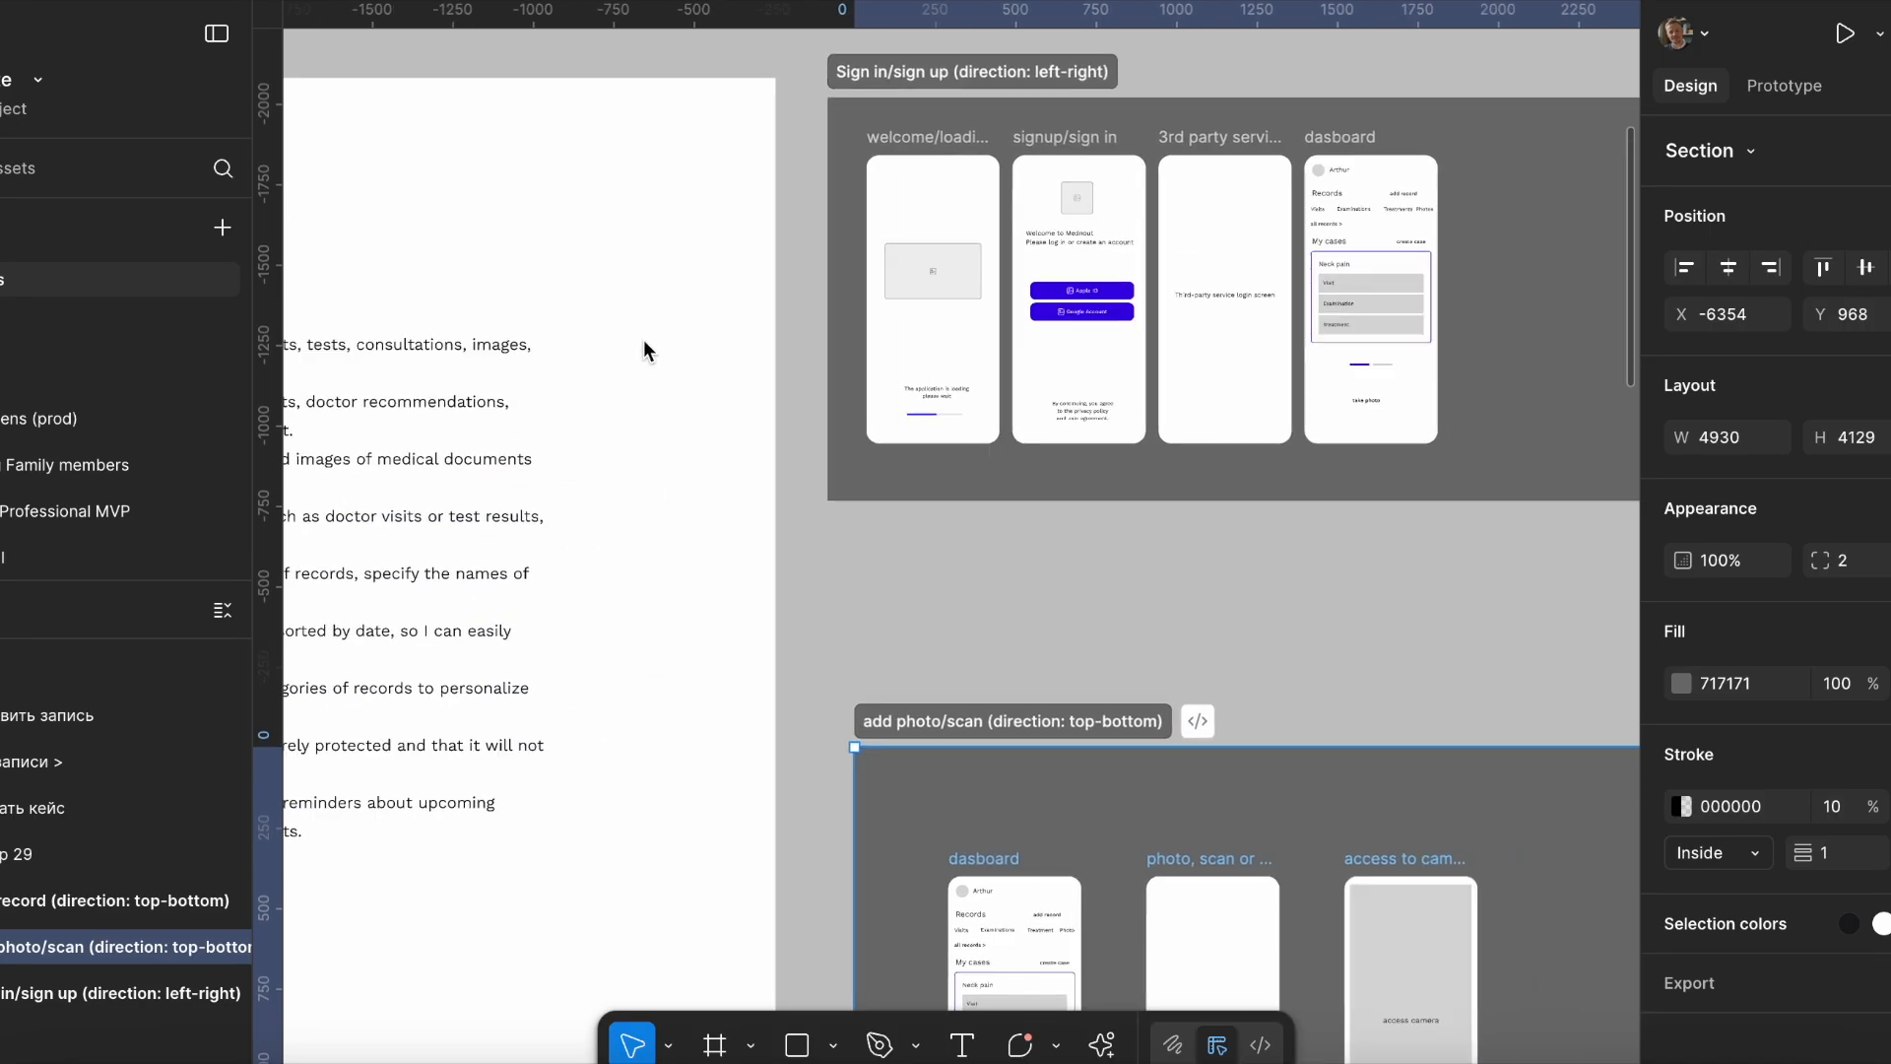
scroll(1036, 546, "down", 3)
left_click_drag(1216, 492, 558, 375)
scroll(1207, 504, "down", 2)
left_click_drag(1142, 498, 1471, 573)
scroll(730, 276, "up", 5)
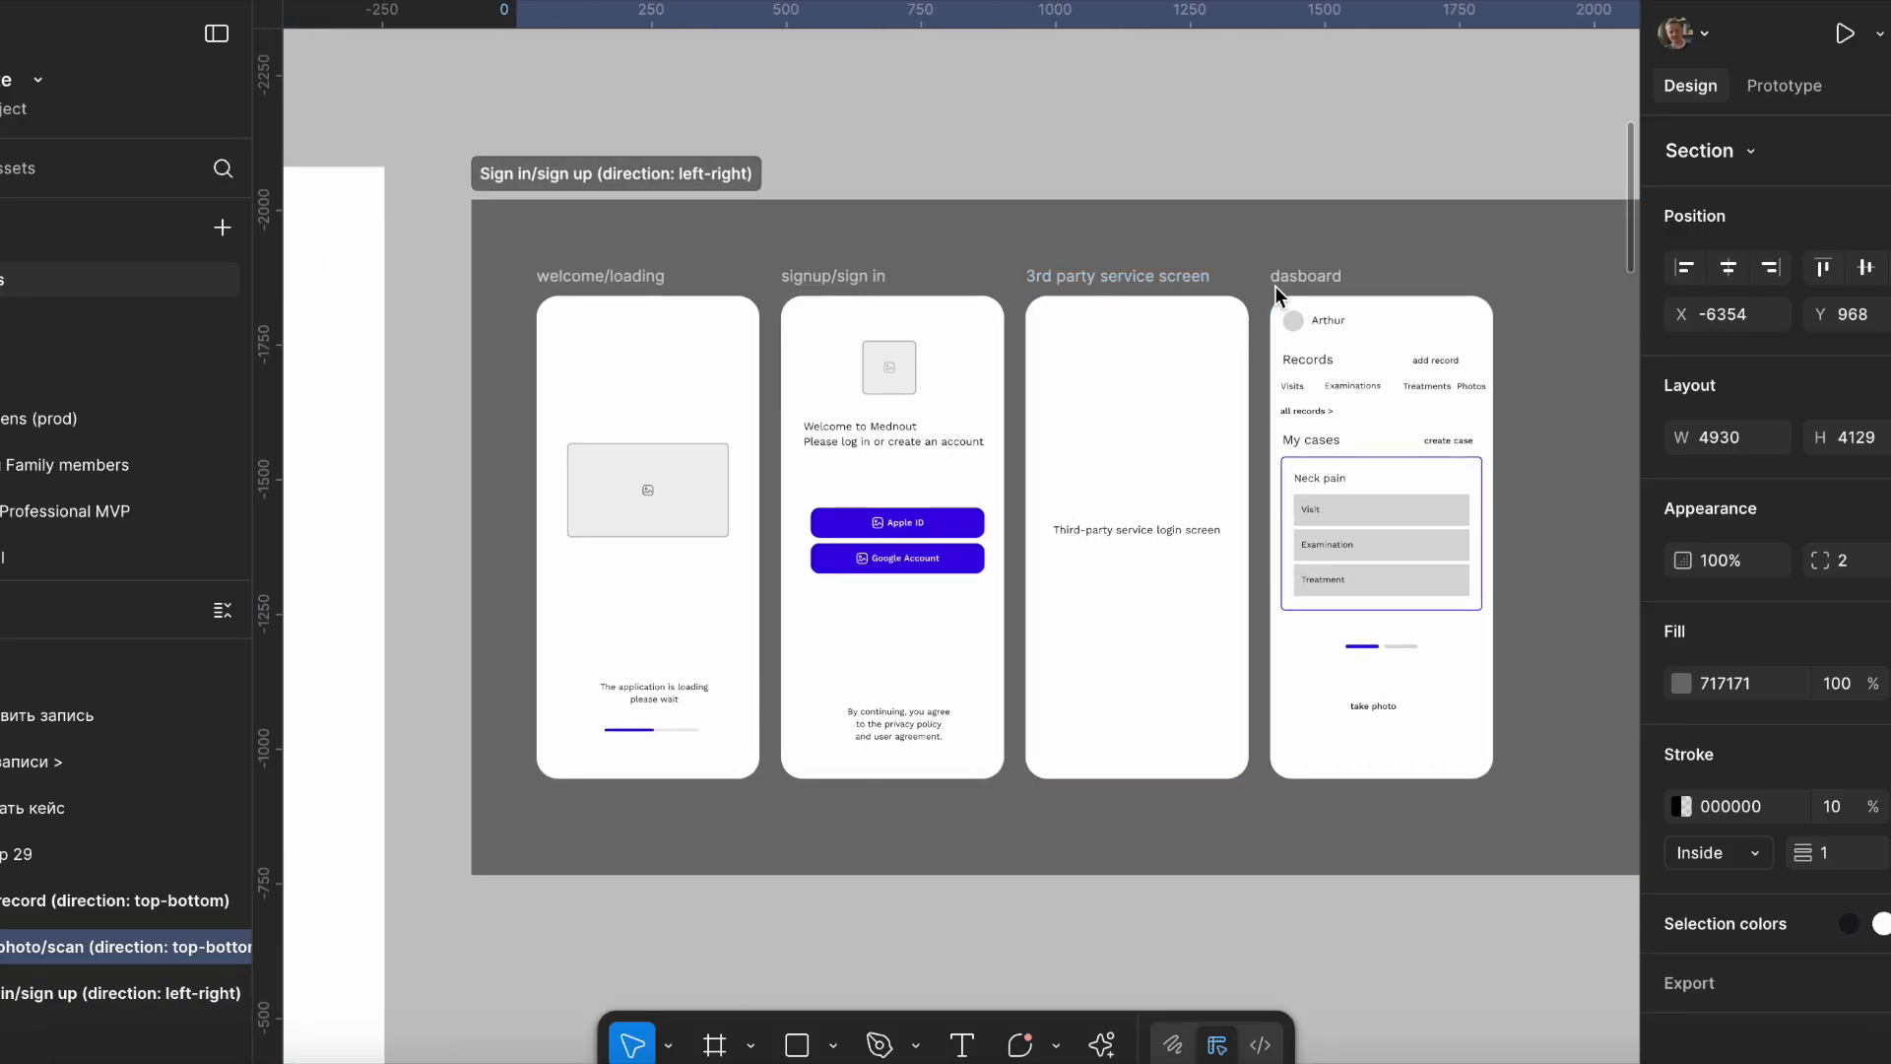
left_click(612, 280)
left_click_drag(453, 149, 1182, 219)
left_click_drag(721, 370, 1690, 282)
left_click_drag(673, 406, 1157, 376)
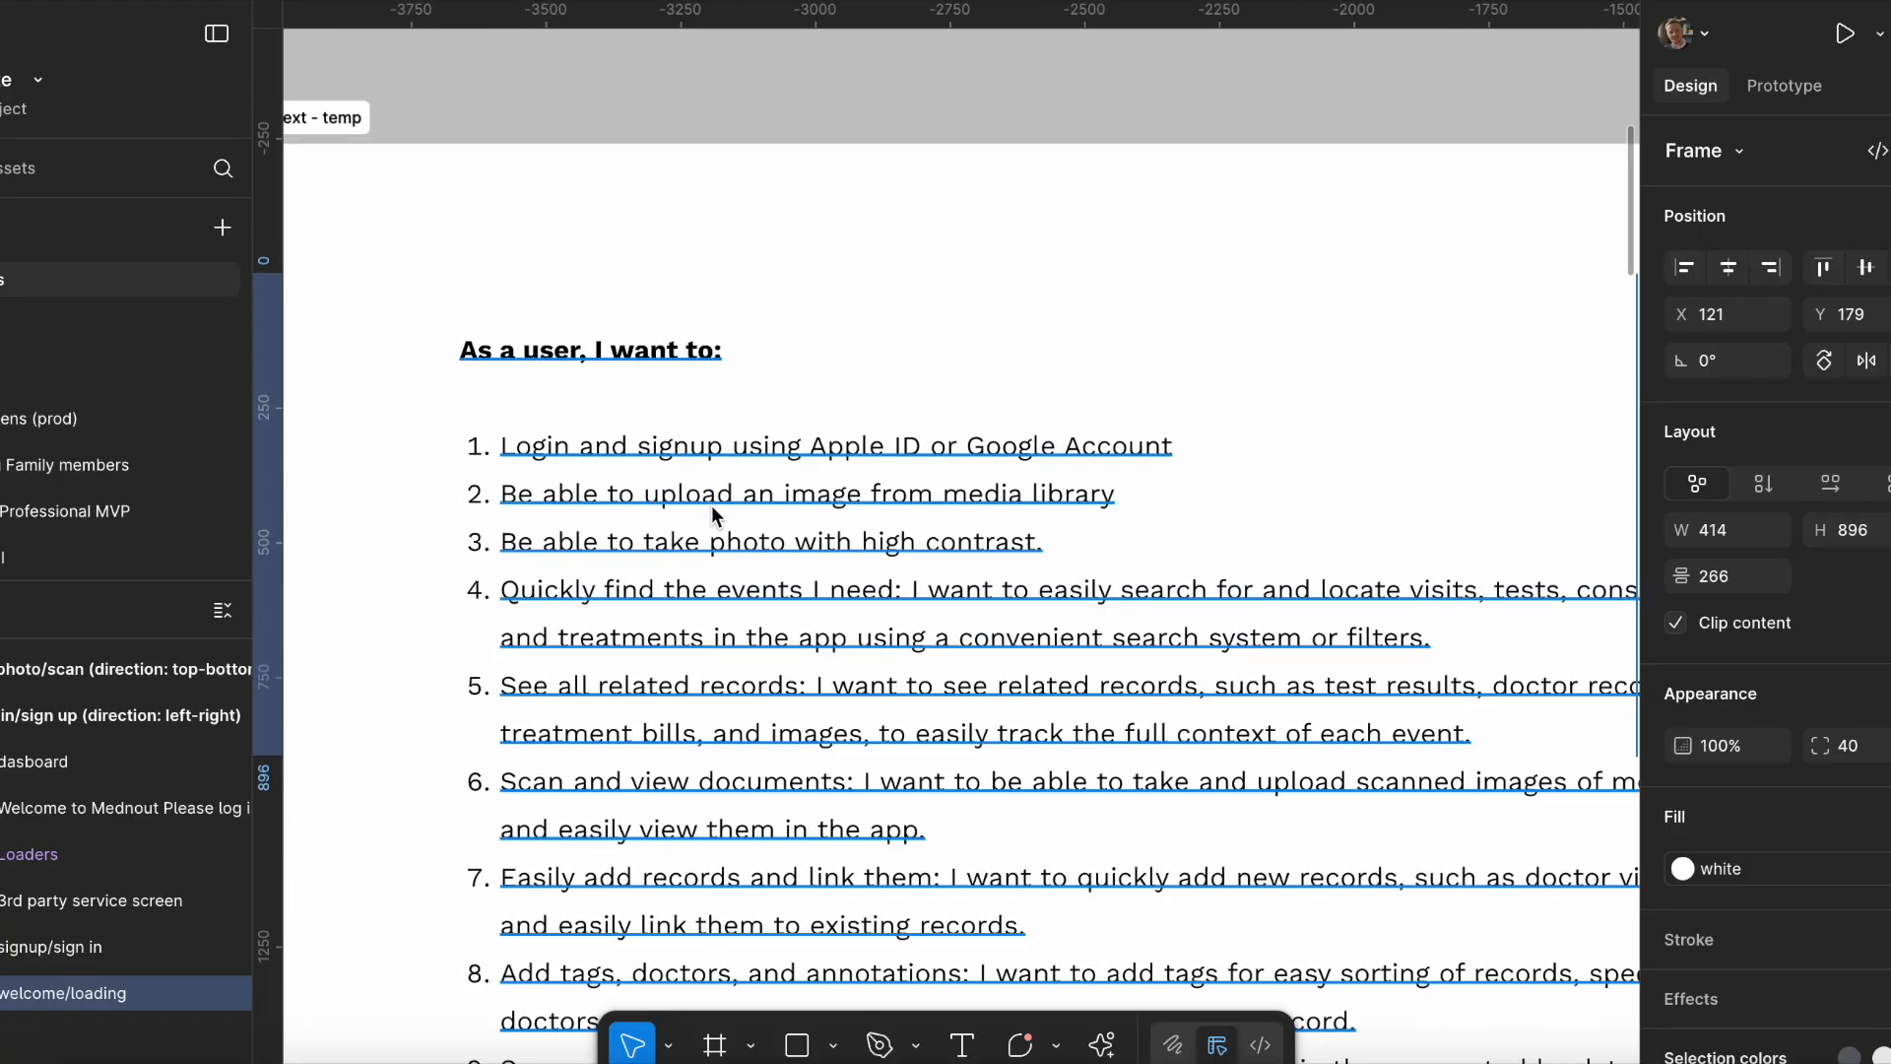
mouse_move(1389, 403)
left_mouse_down()
mouse_move(867, 329)
mouse_move(337, 363)
left_mouse_up()
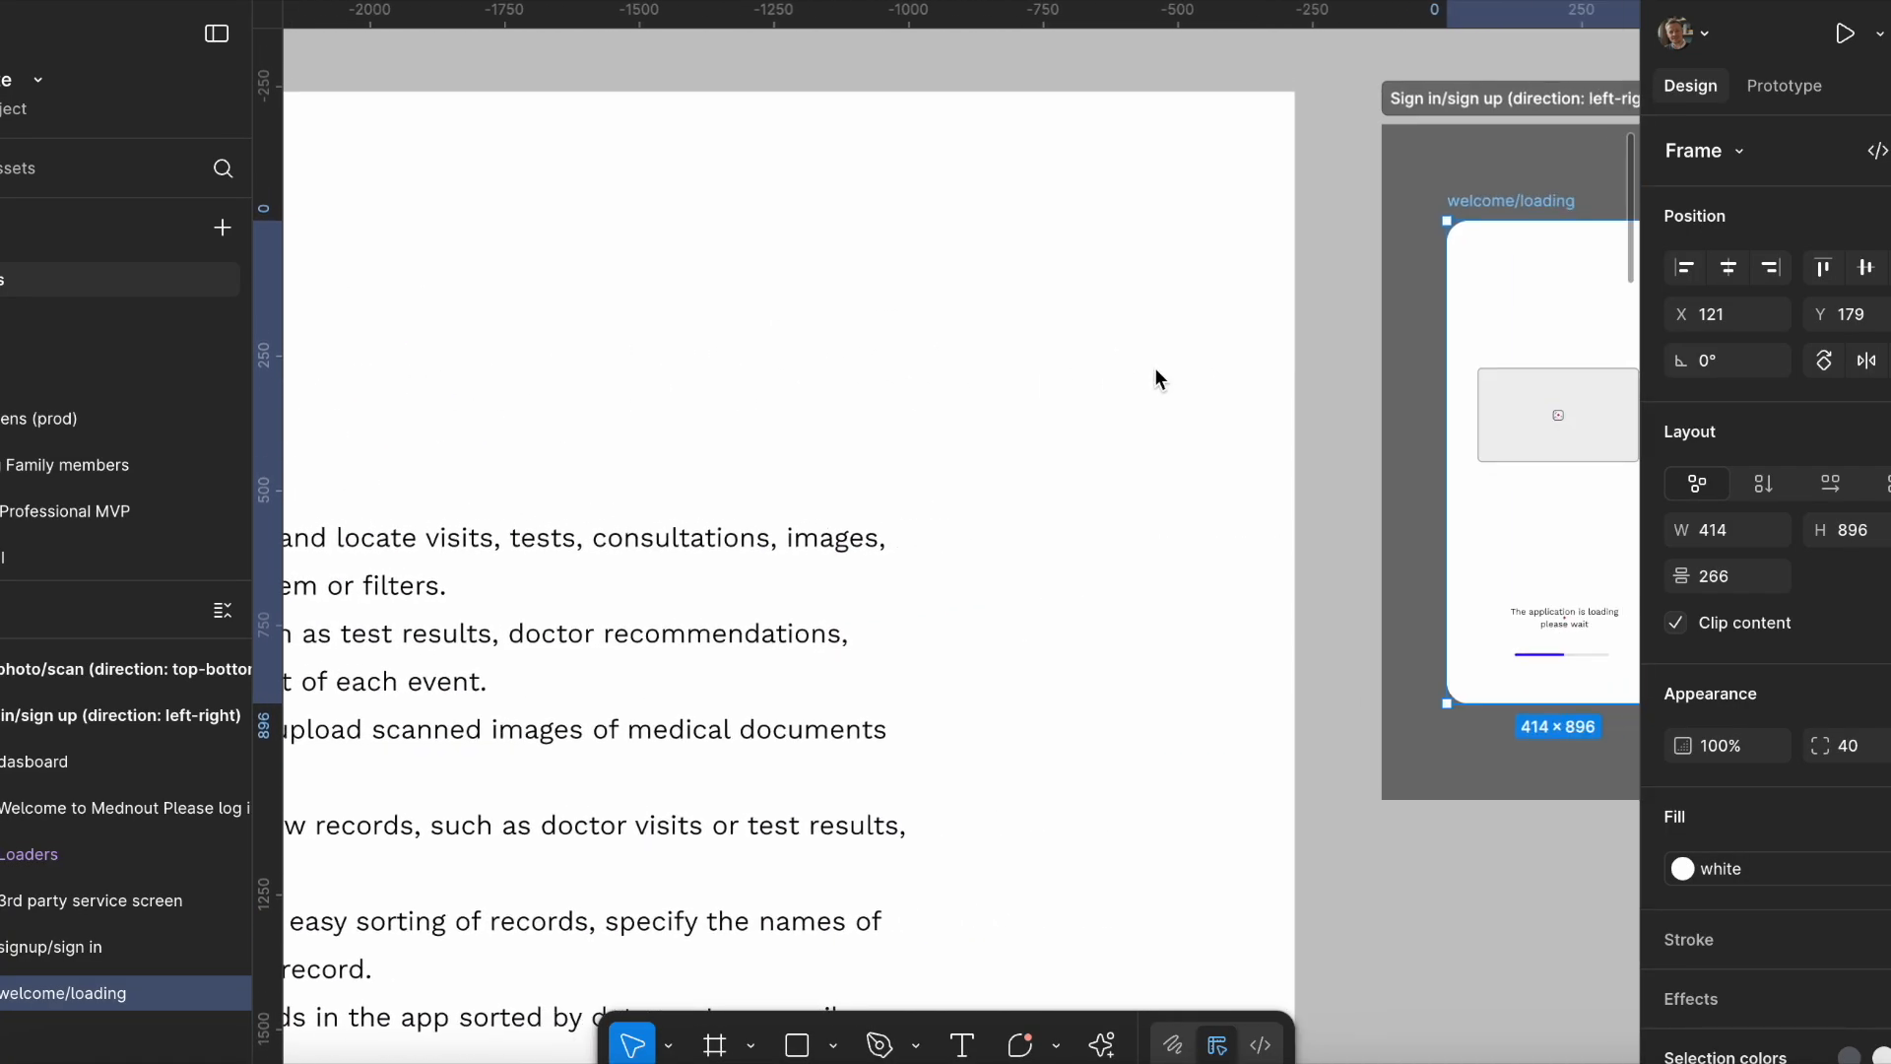
left_click_drag(1305, 382, 697, 373)
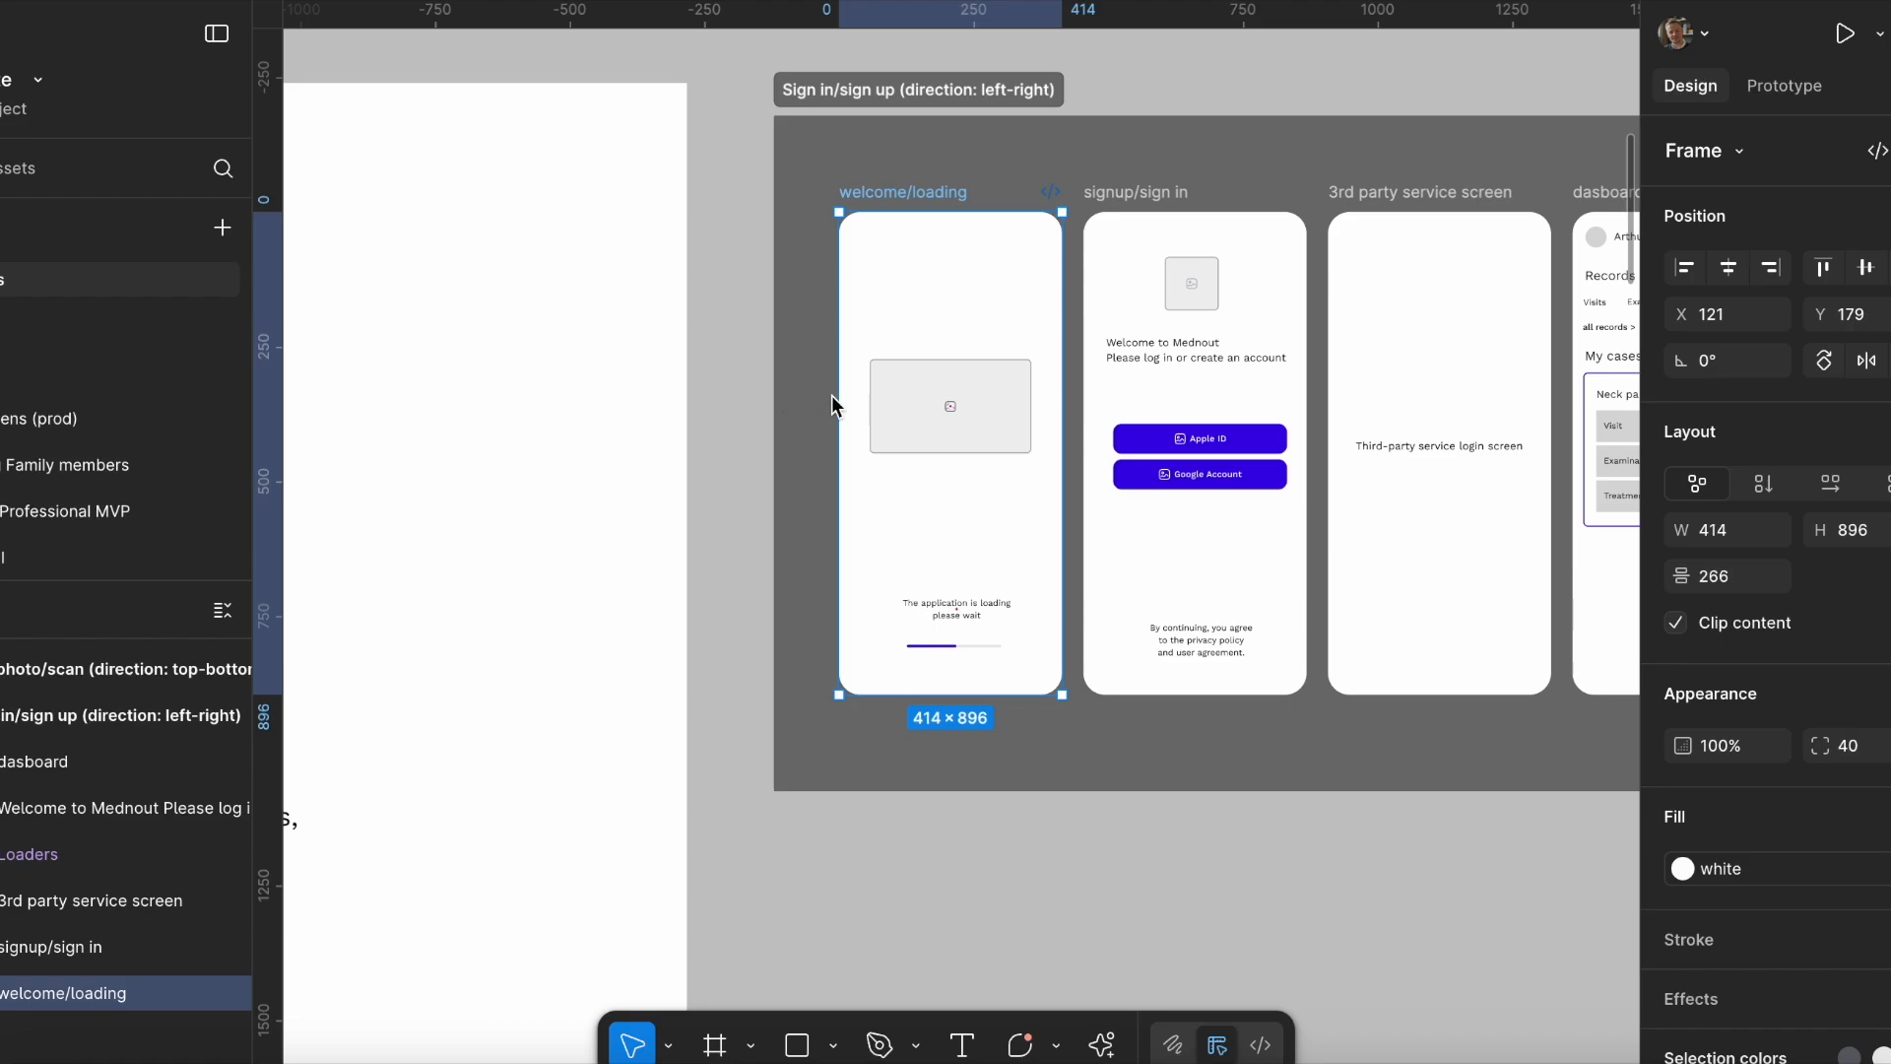
left_click_drag(1260, 395, 1063, 409)
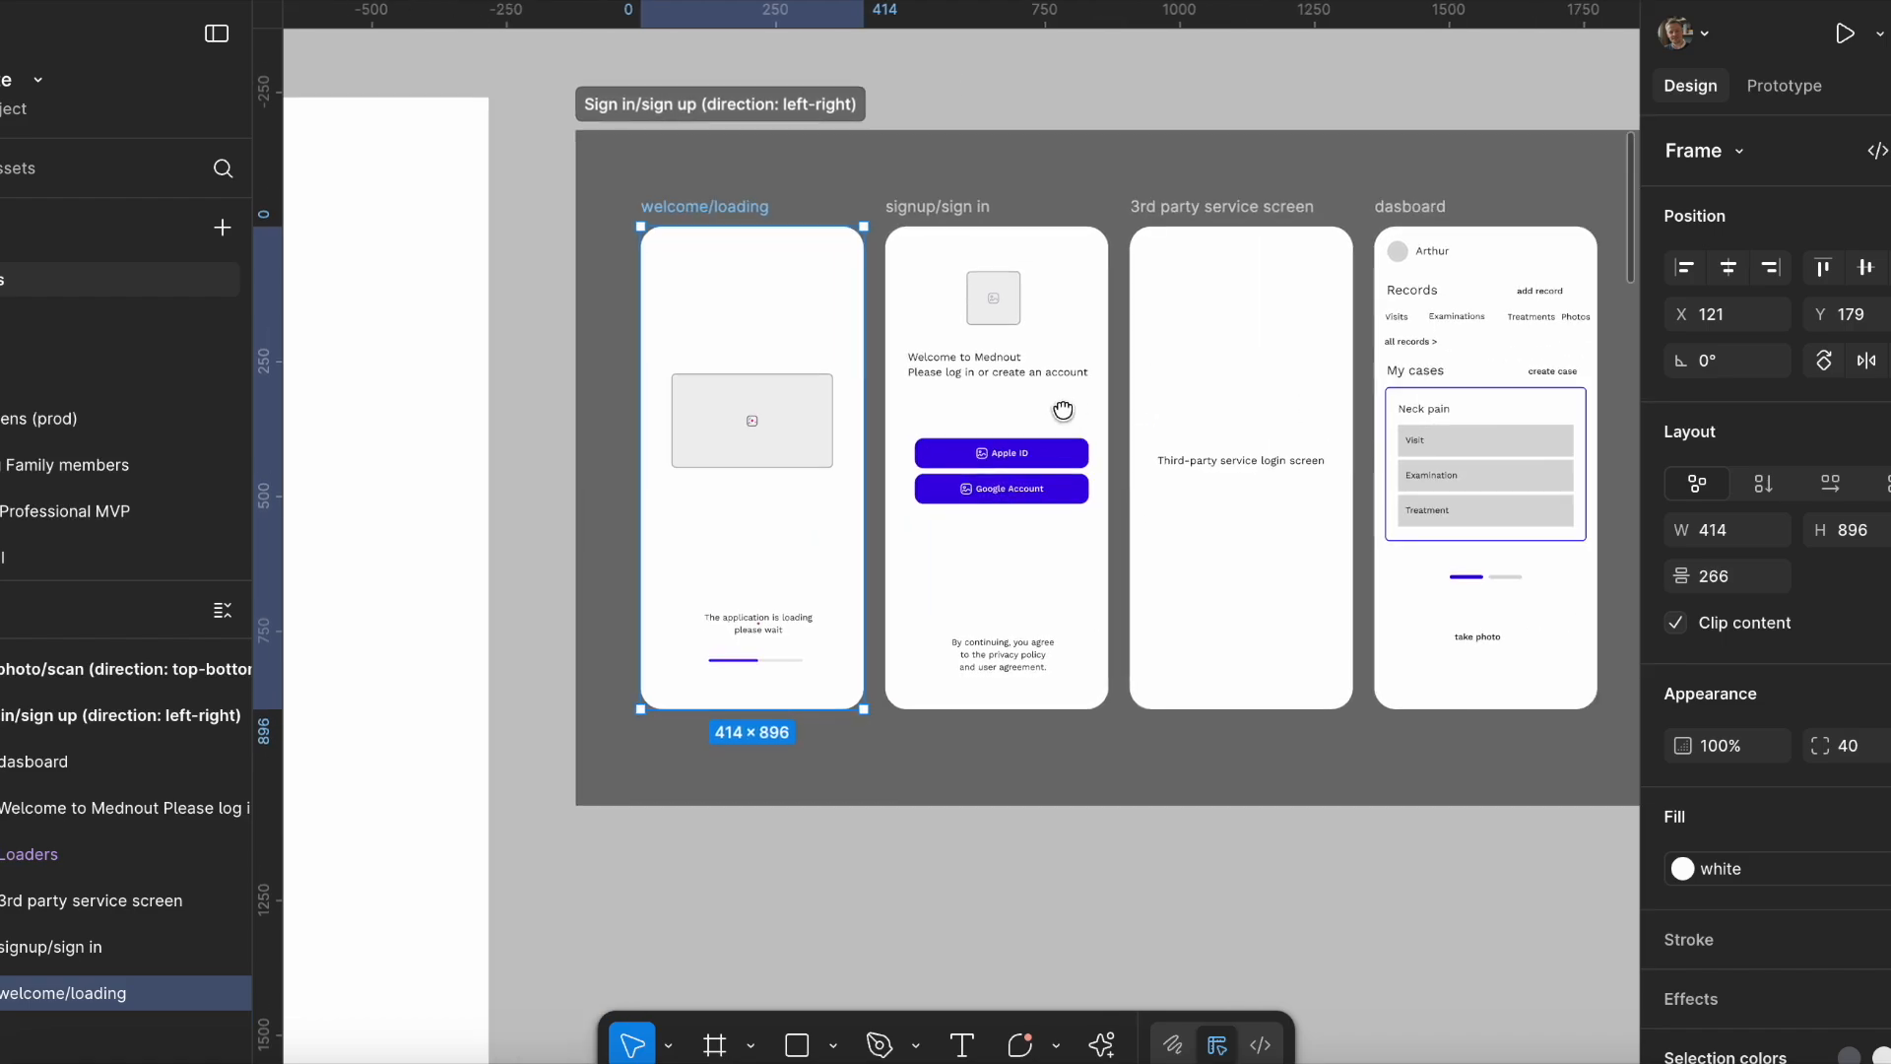
Examine the sign-in flow's screens in order, selecting the 3rd party service screen and the dasboard frame.
scroll(1063, 410, "up", 5)
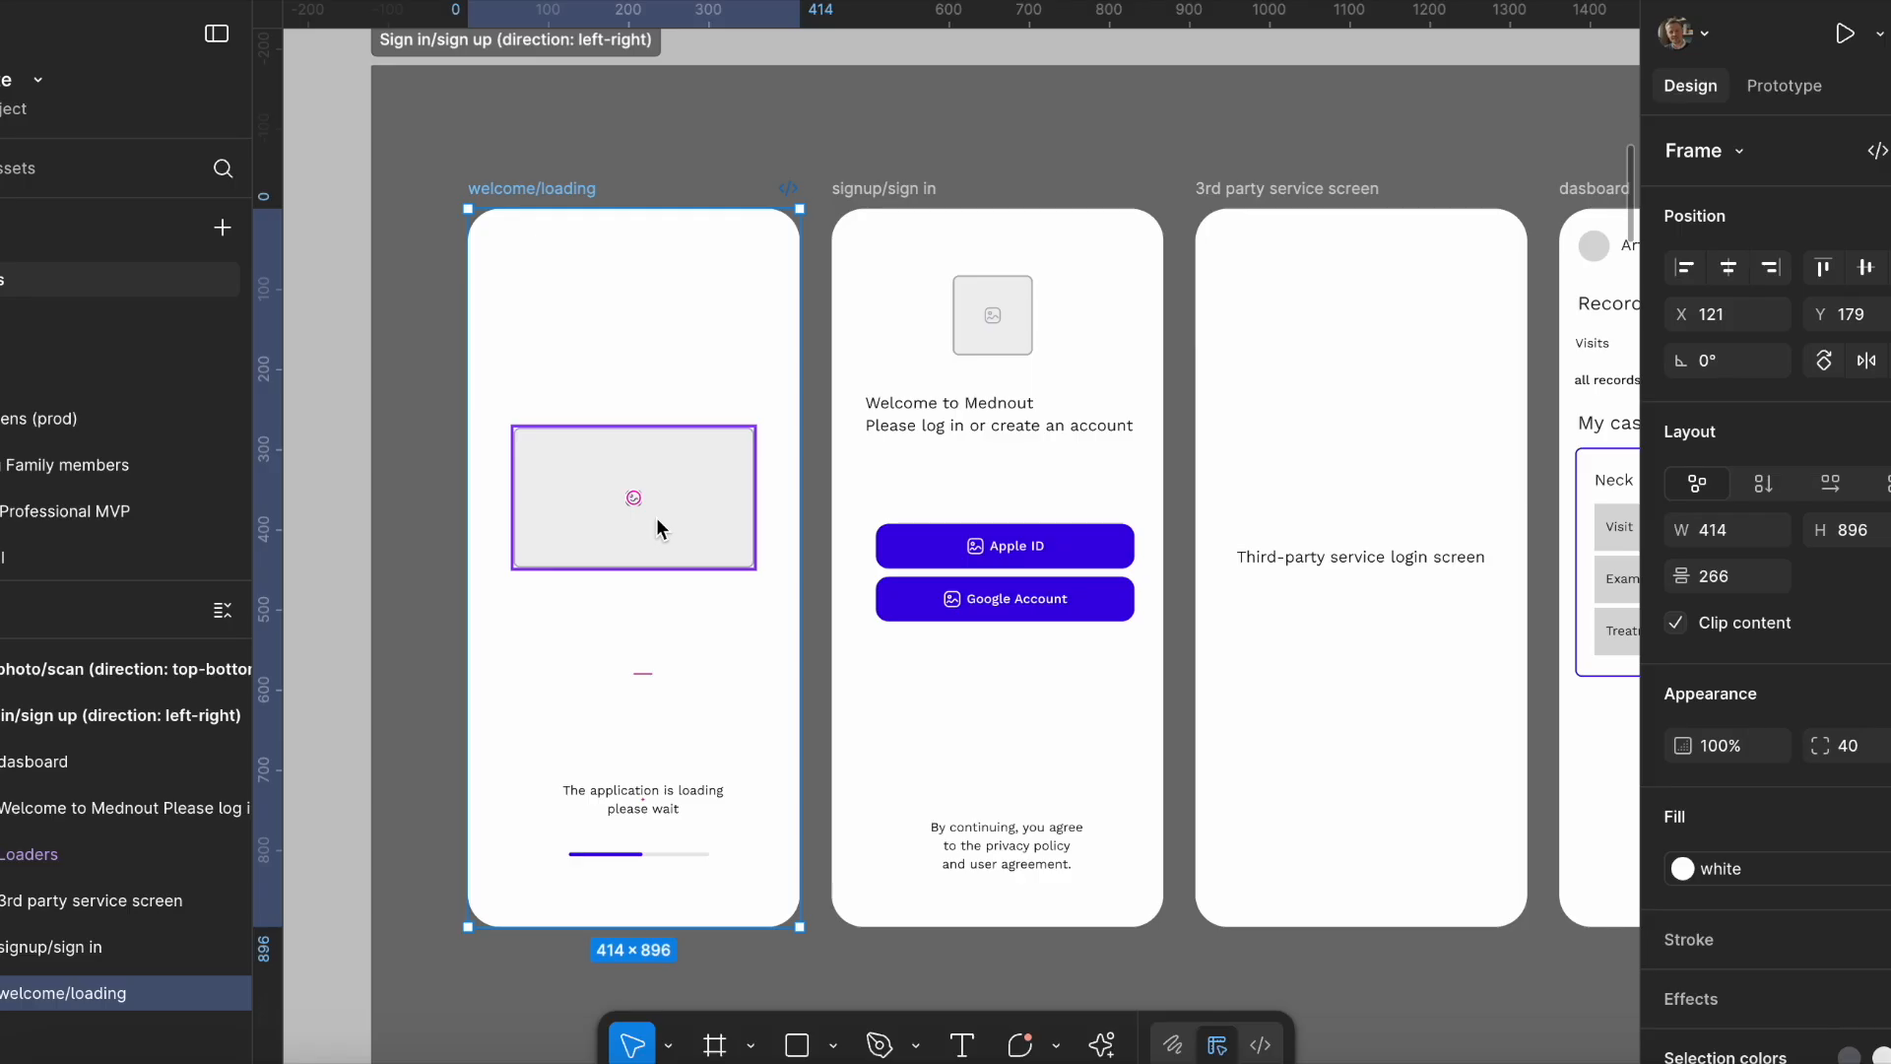
scroll(1079, 416, "right", 5)
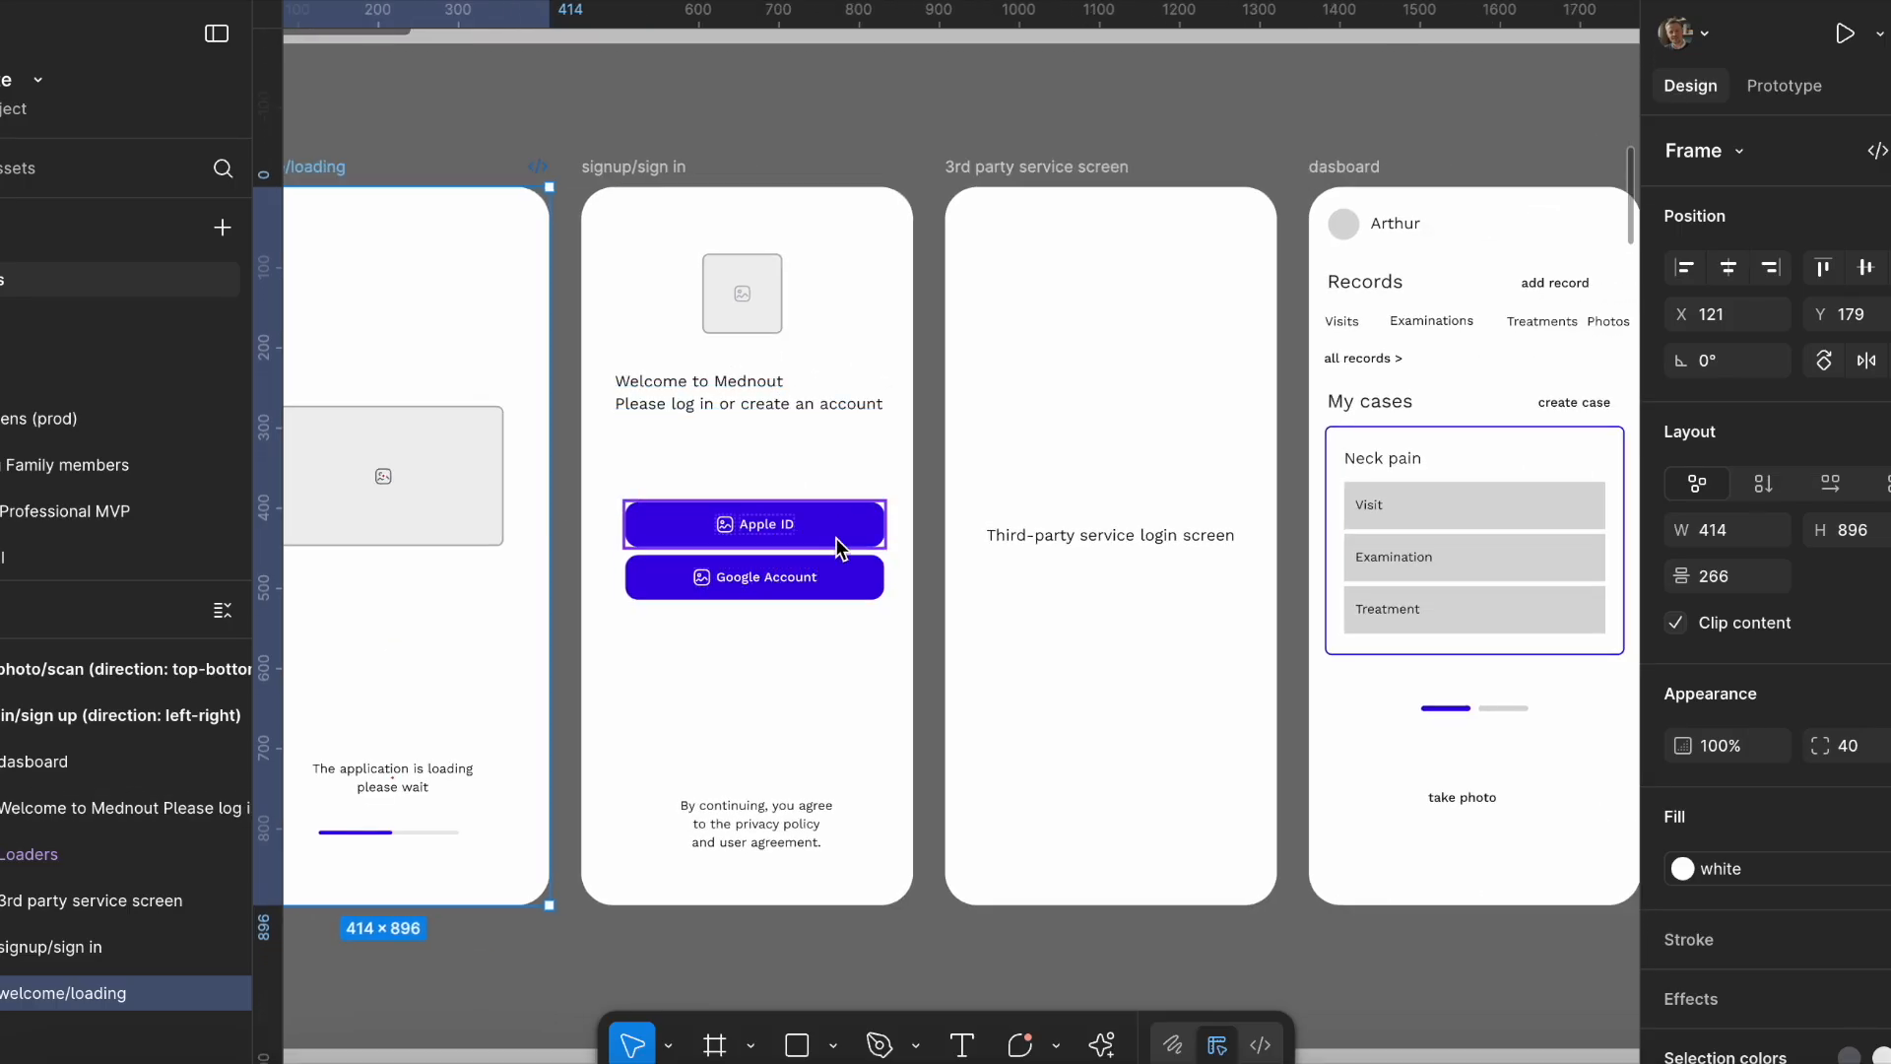
scroll(1069, 353, "right", 5)
left_click(739, 203)
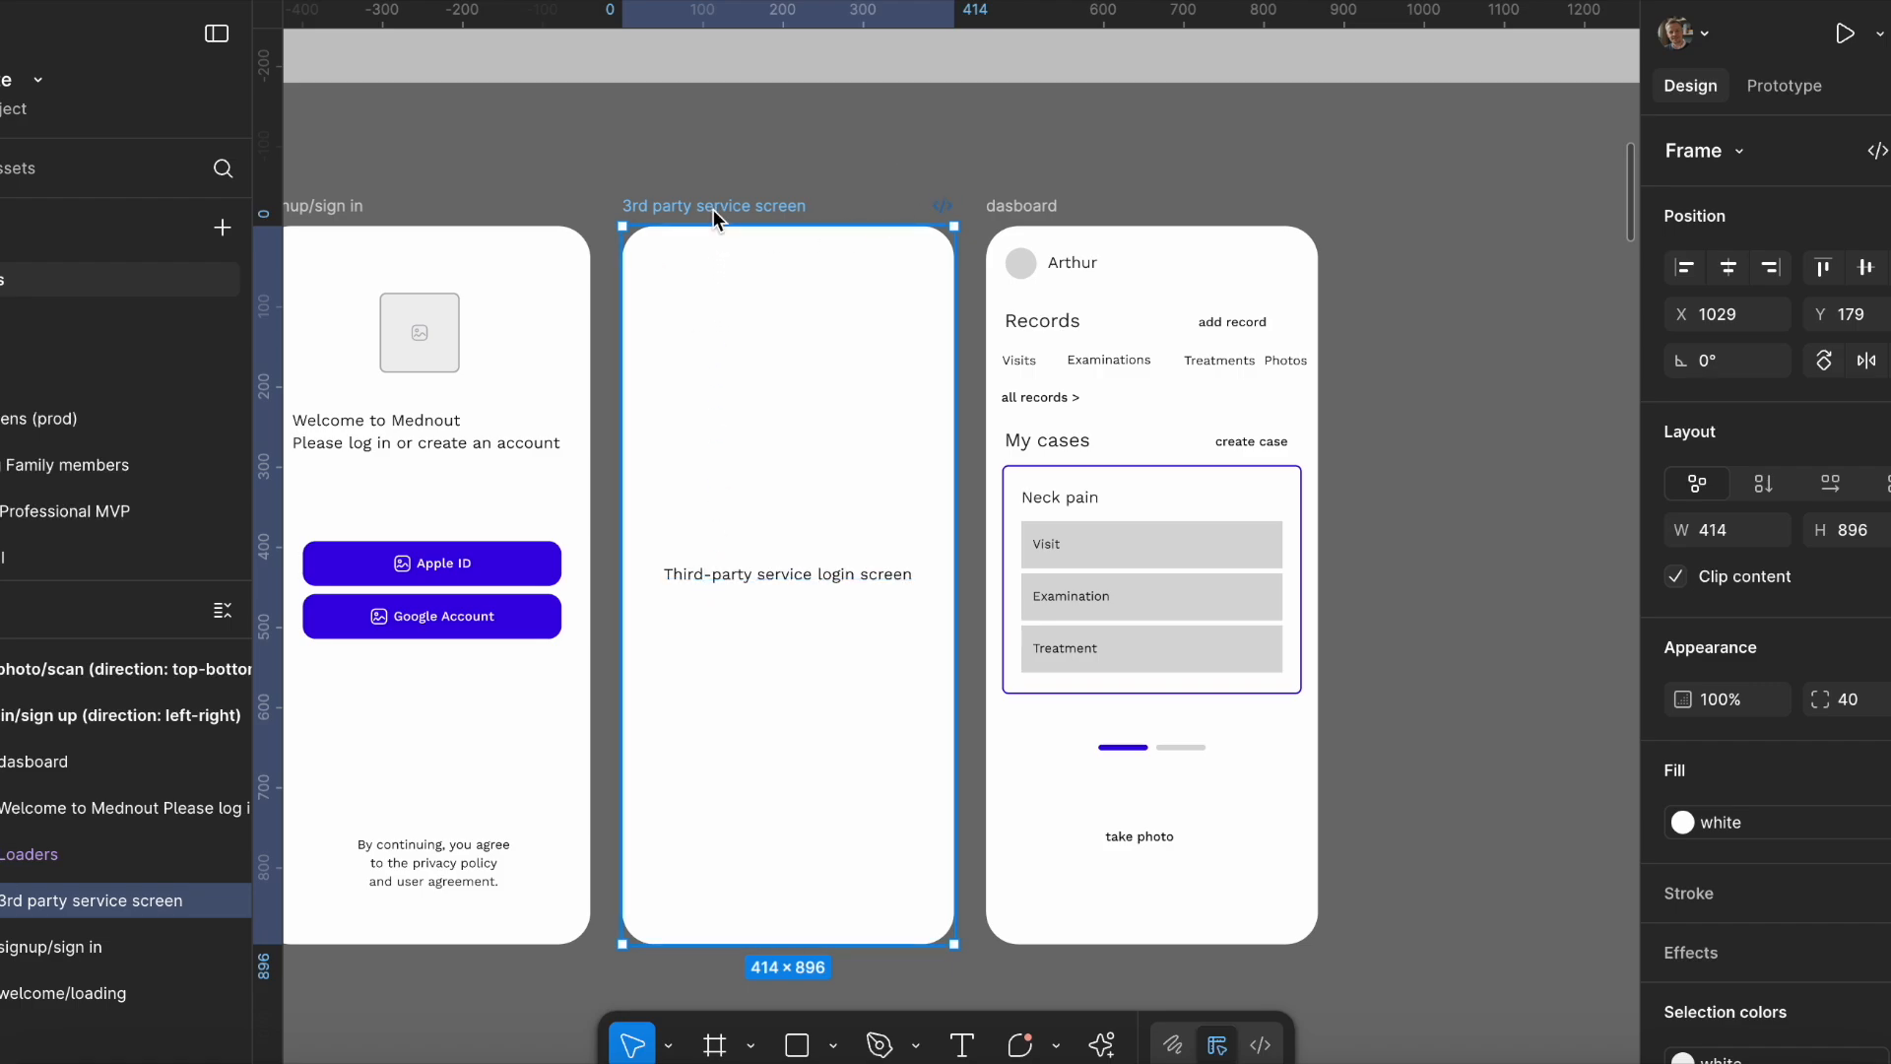
left_click(1047, 208)
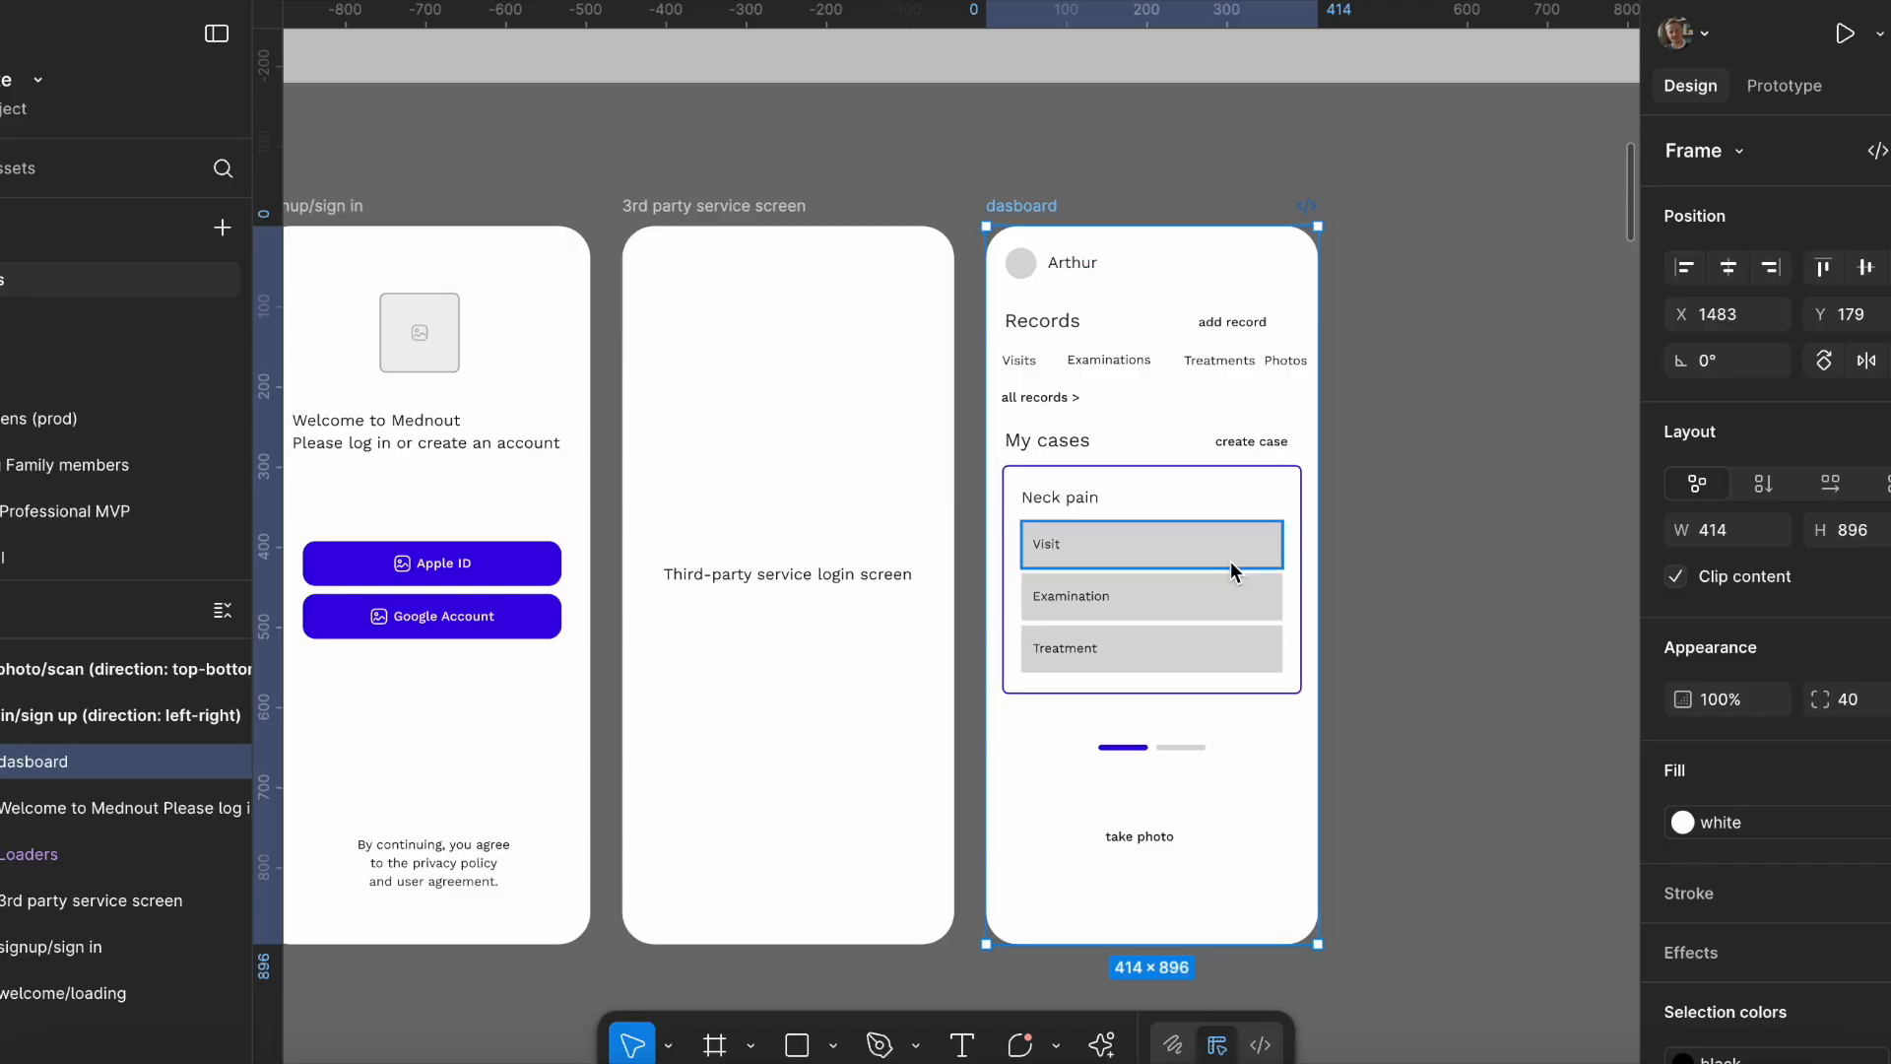
Examine the opening screens of the add photo/scan section, from the dasboard to the access to camera screen.
scroll(1150, 493, "down", 1)
scroll(1134, 511, "down", 1)
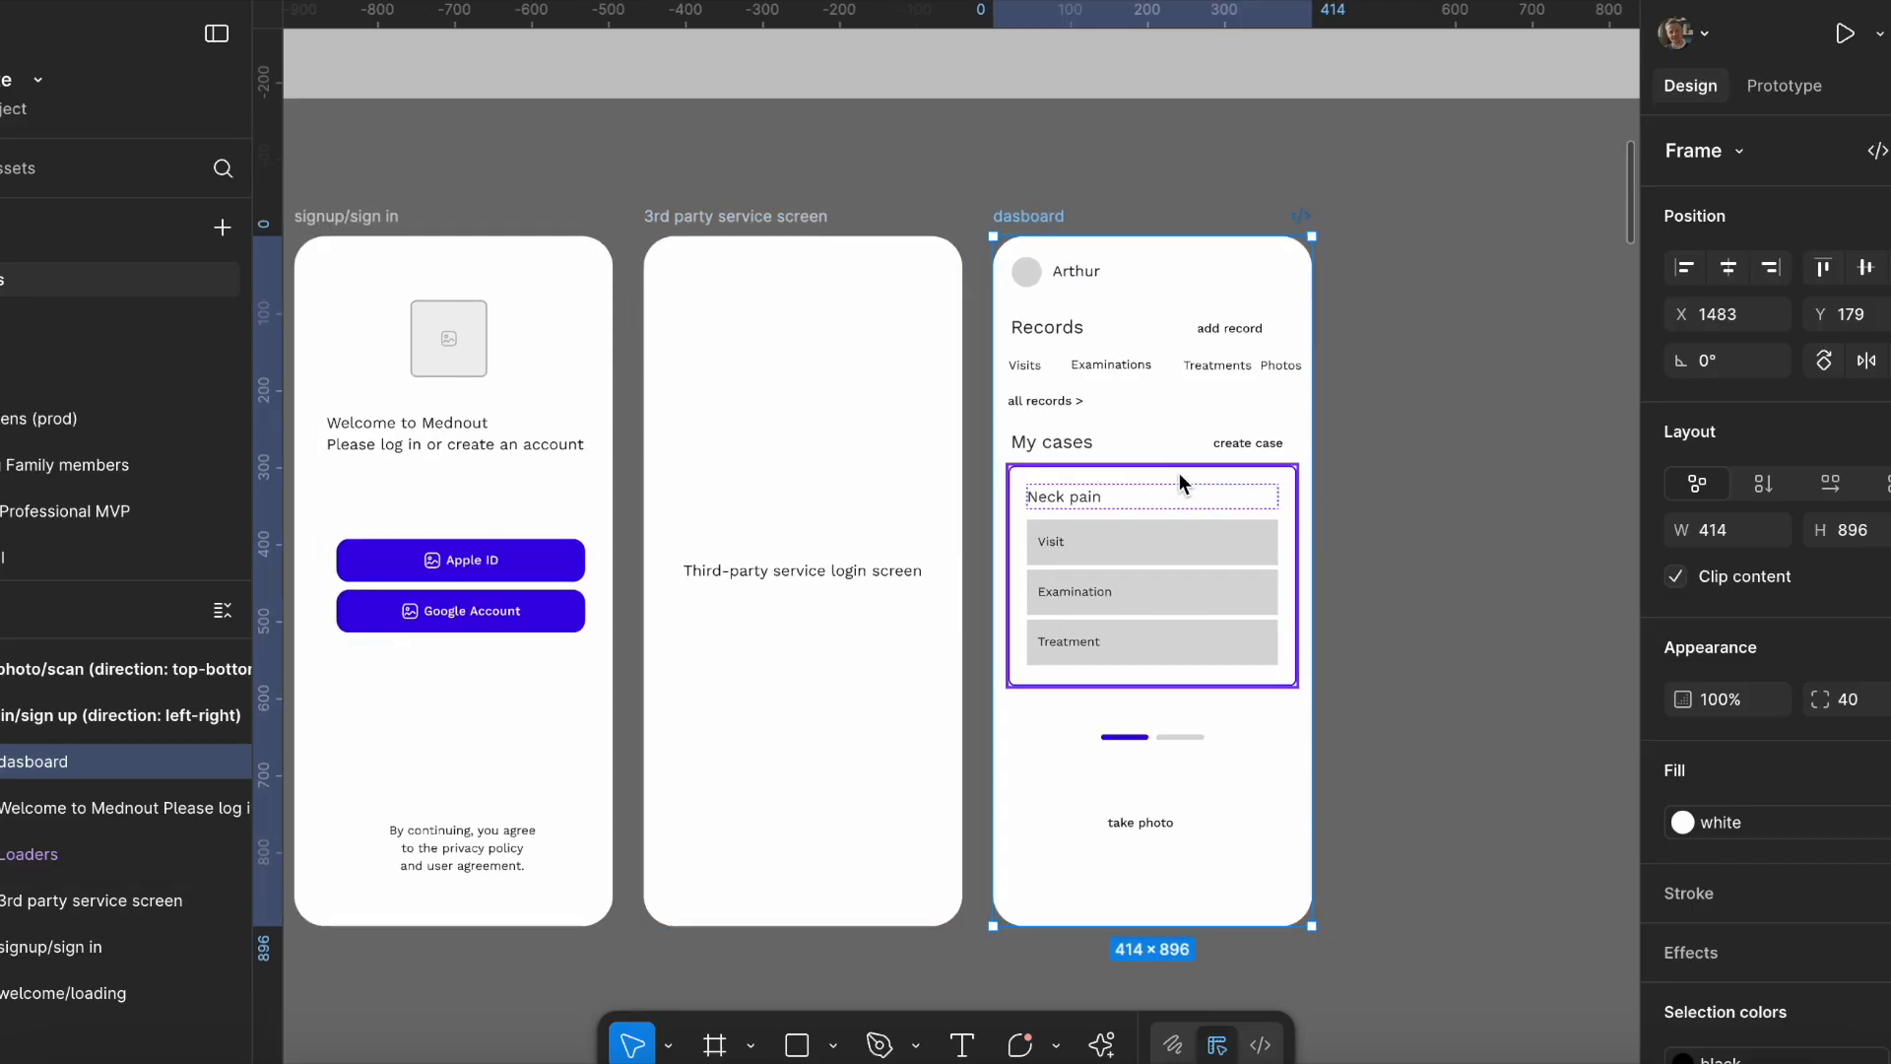
scroll(1163, 737, "down", 2)
scroll(1154, 684, "down", 5)
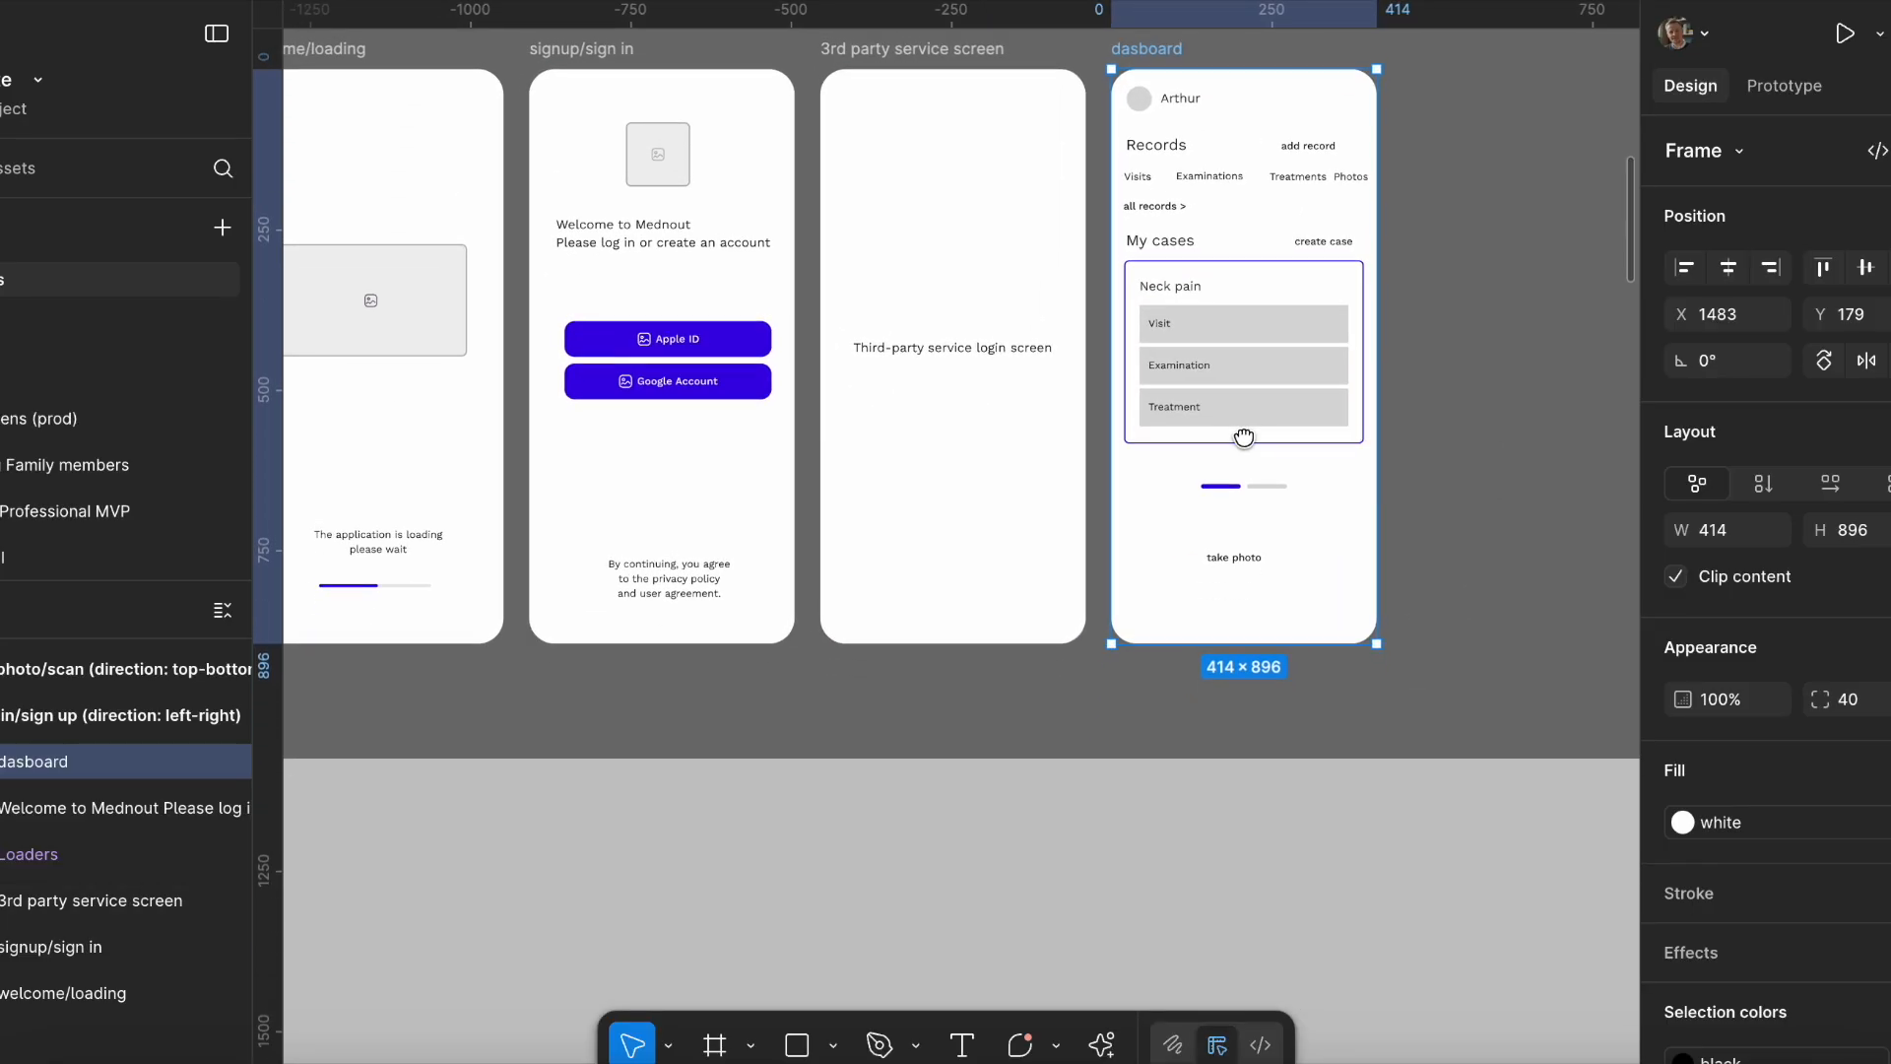
scroll(1086, 452, "down", 3)
scroll(1032, 499, "down", 10)
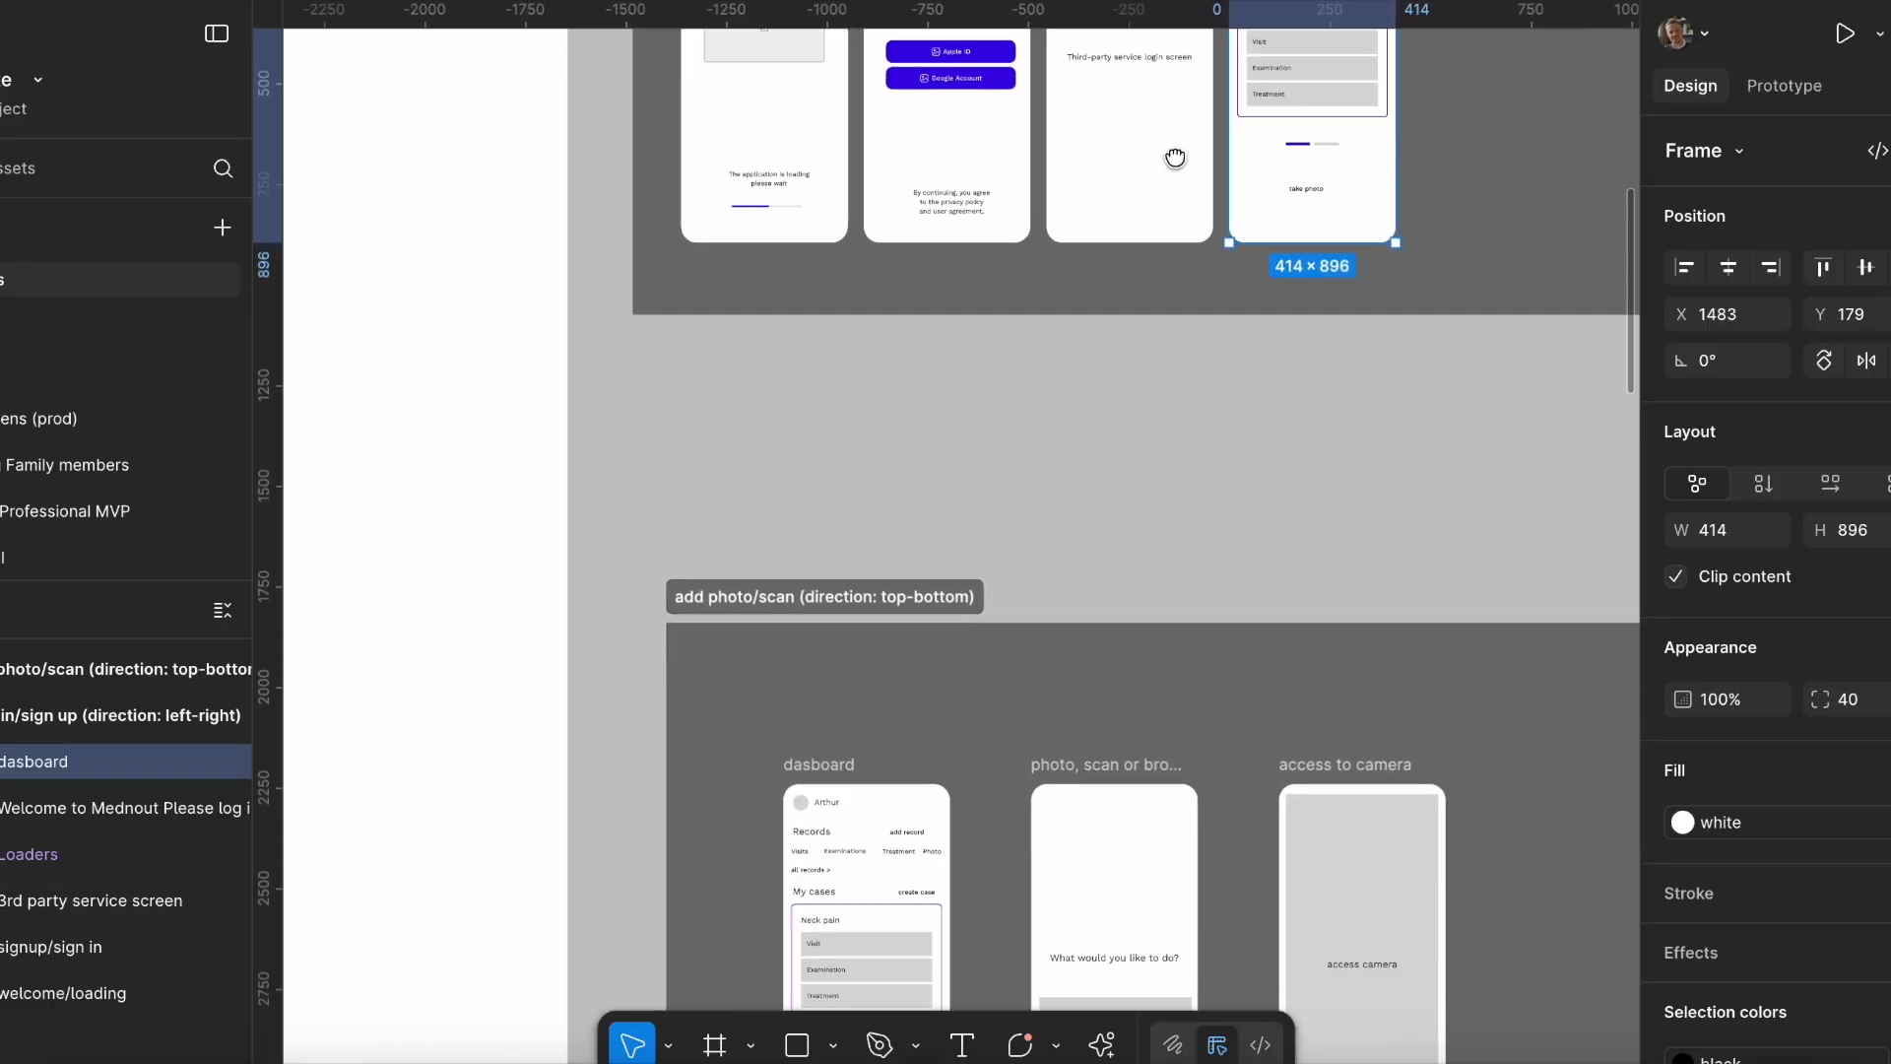
scroll(770, 488, "up", 3)
left_click_drag(864, 422, 663, 257)
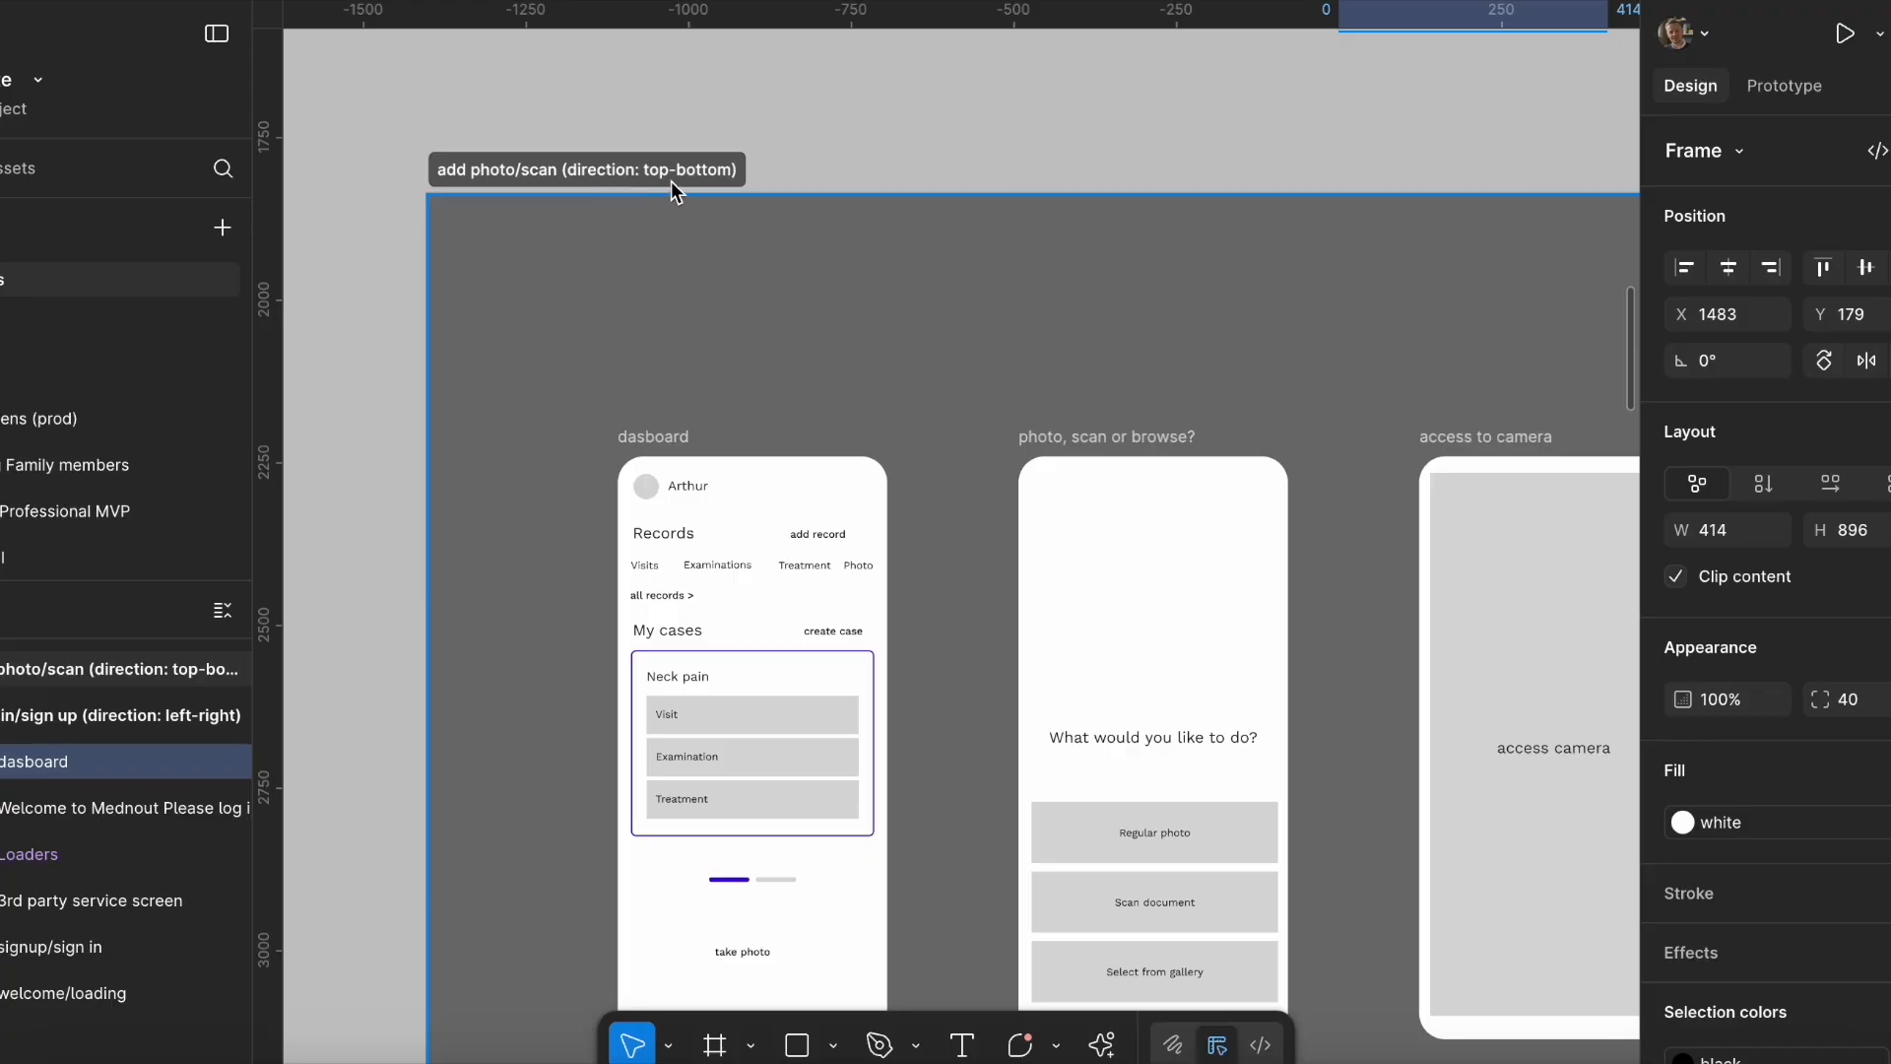
scroll(882, 316, "down", 1)
scroll(893, 331, "down", 3)
scroll(705, 161, "right", 1)
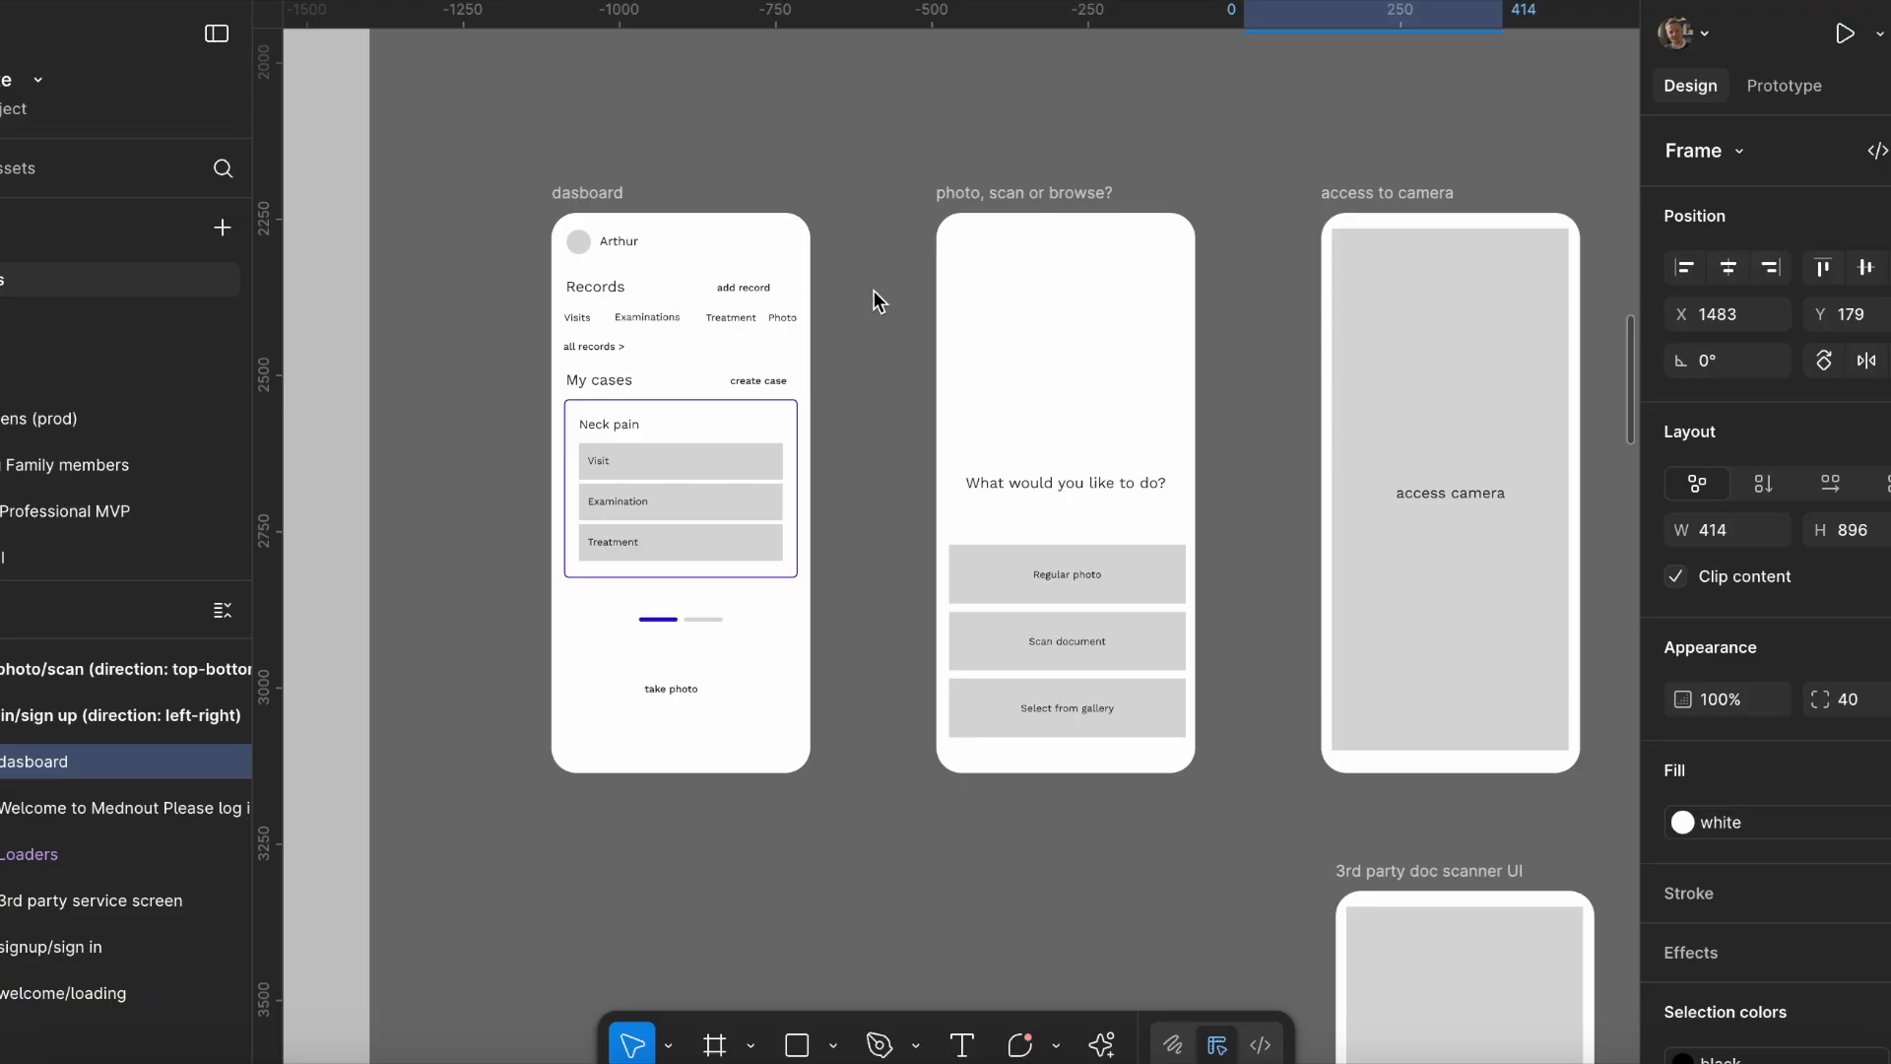
Select the take photo label on the add photo/scan dasboard and examine the options on the photo, scan or browse? screen.
left_click(682, 688)
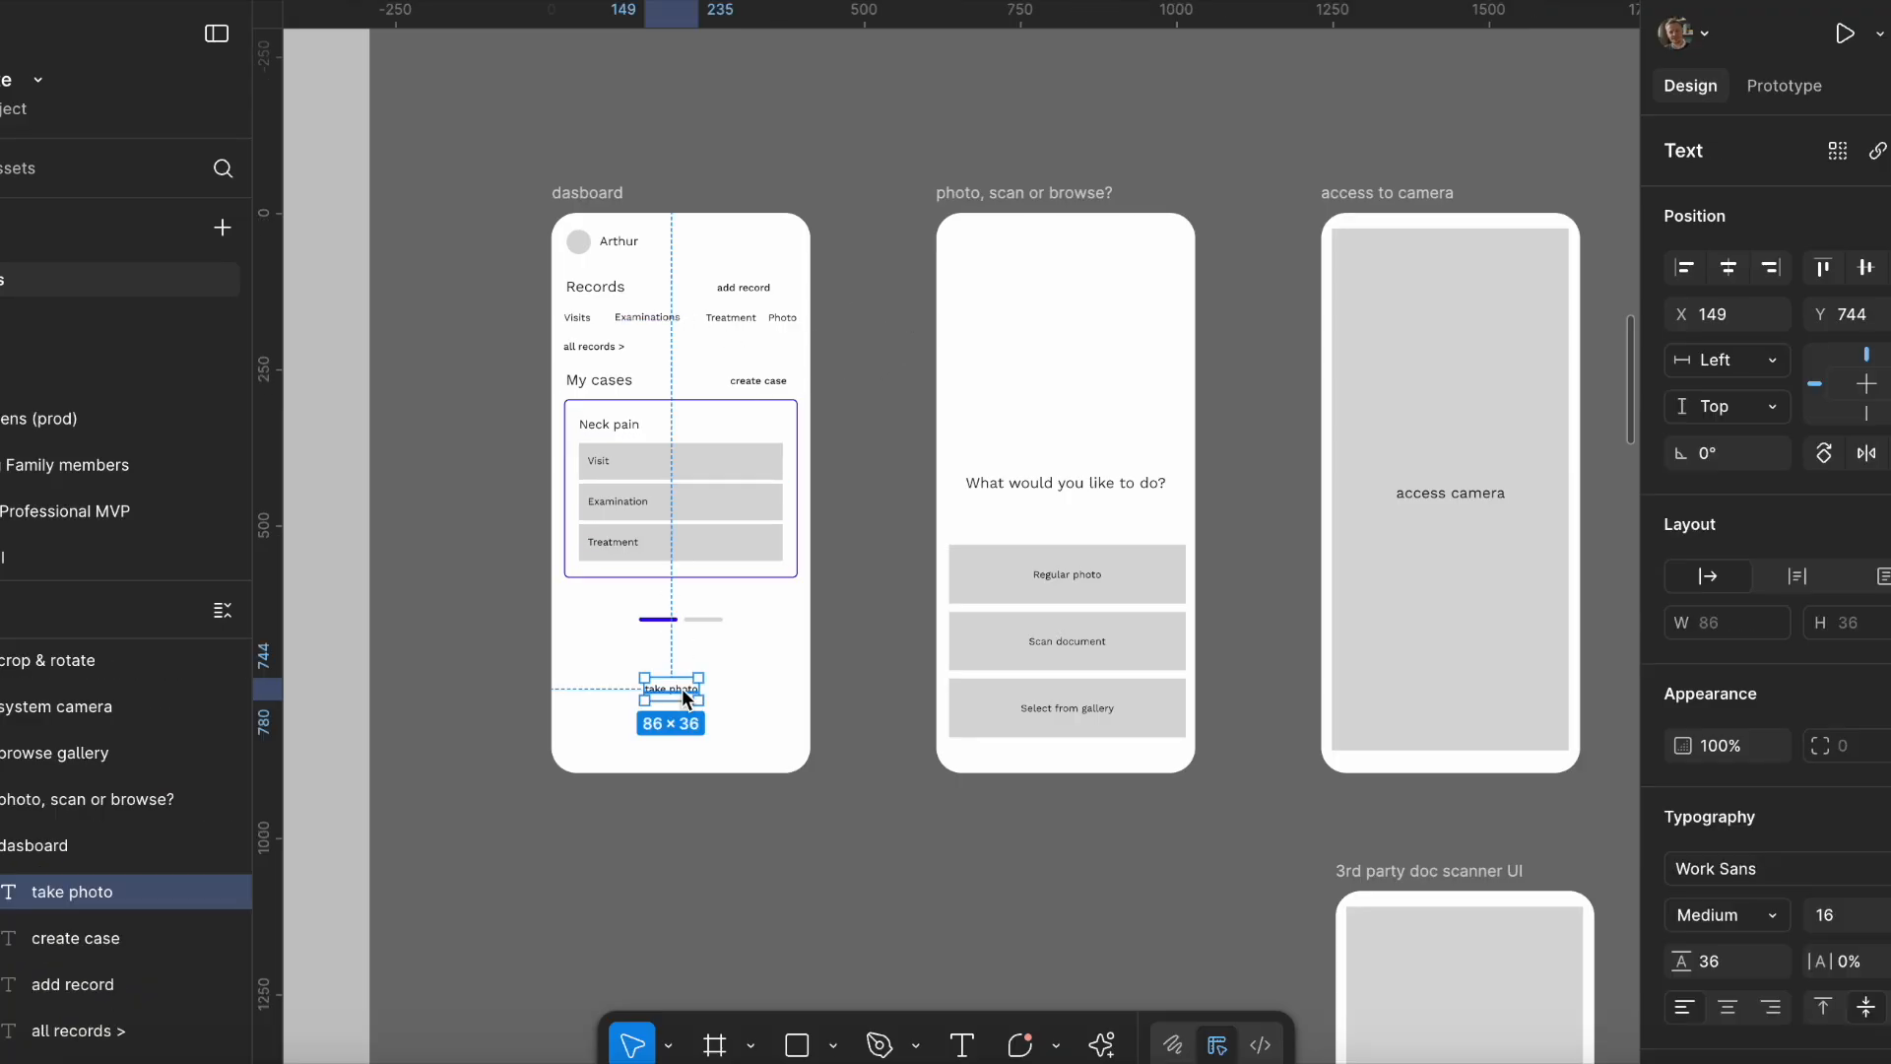
scroll(658, 705, "up", 10)
scroll(658, 705, "down", 3)
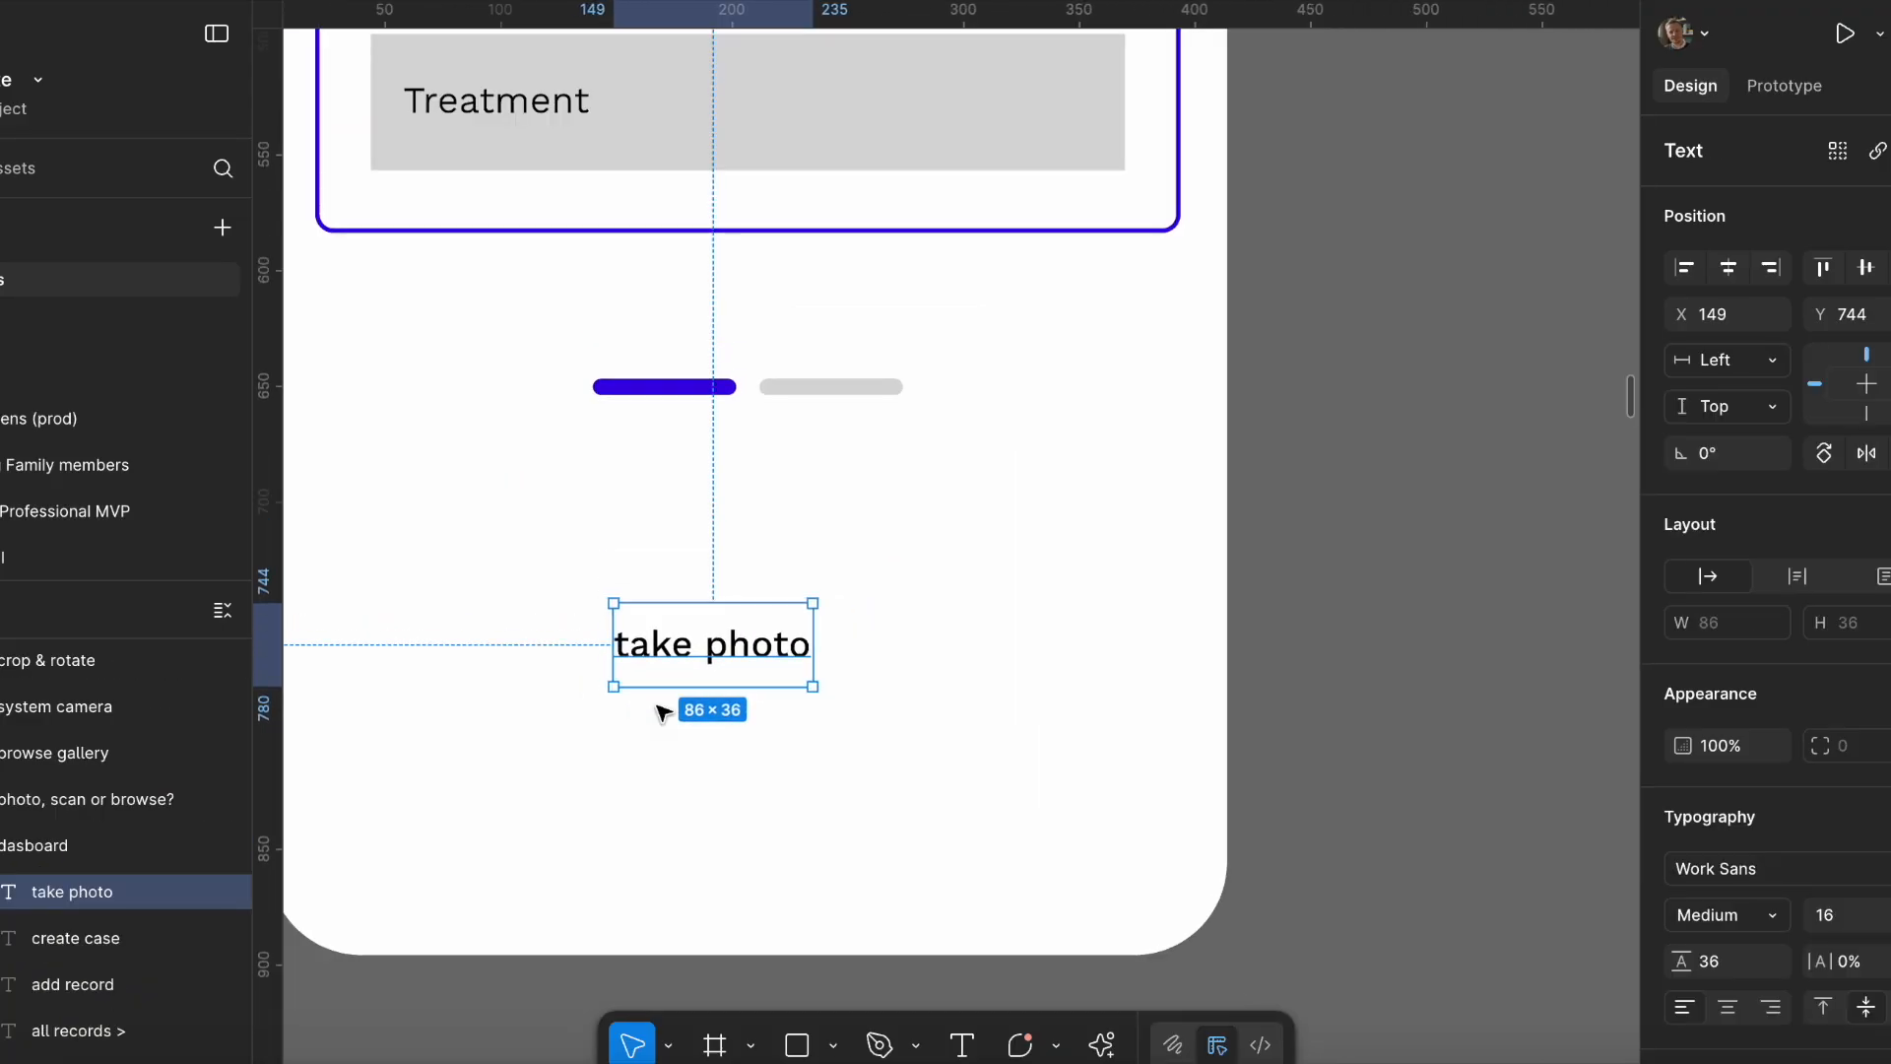
scroll(871, 605, "down", 2)
scroll(871, 617, "right", 5)
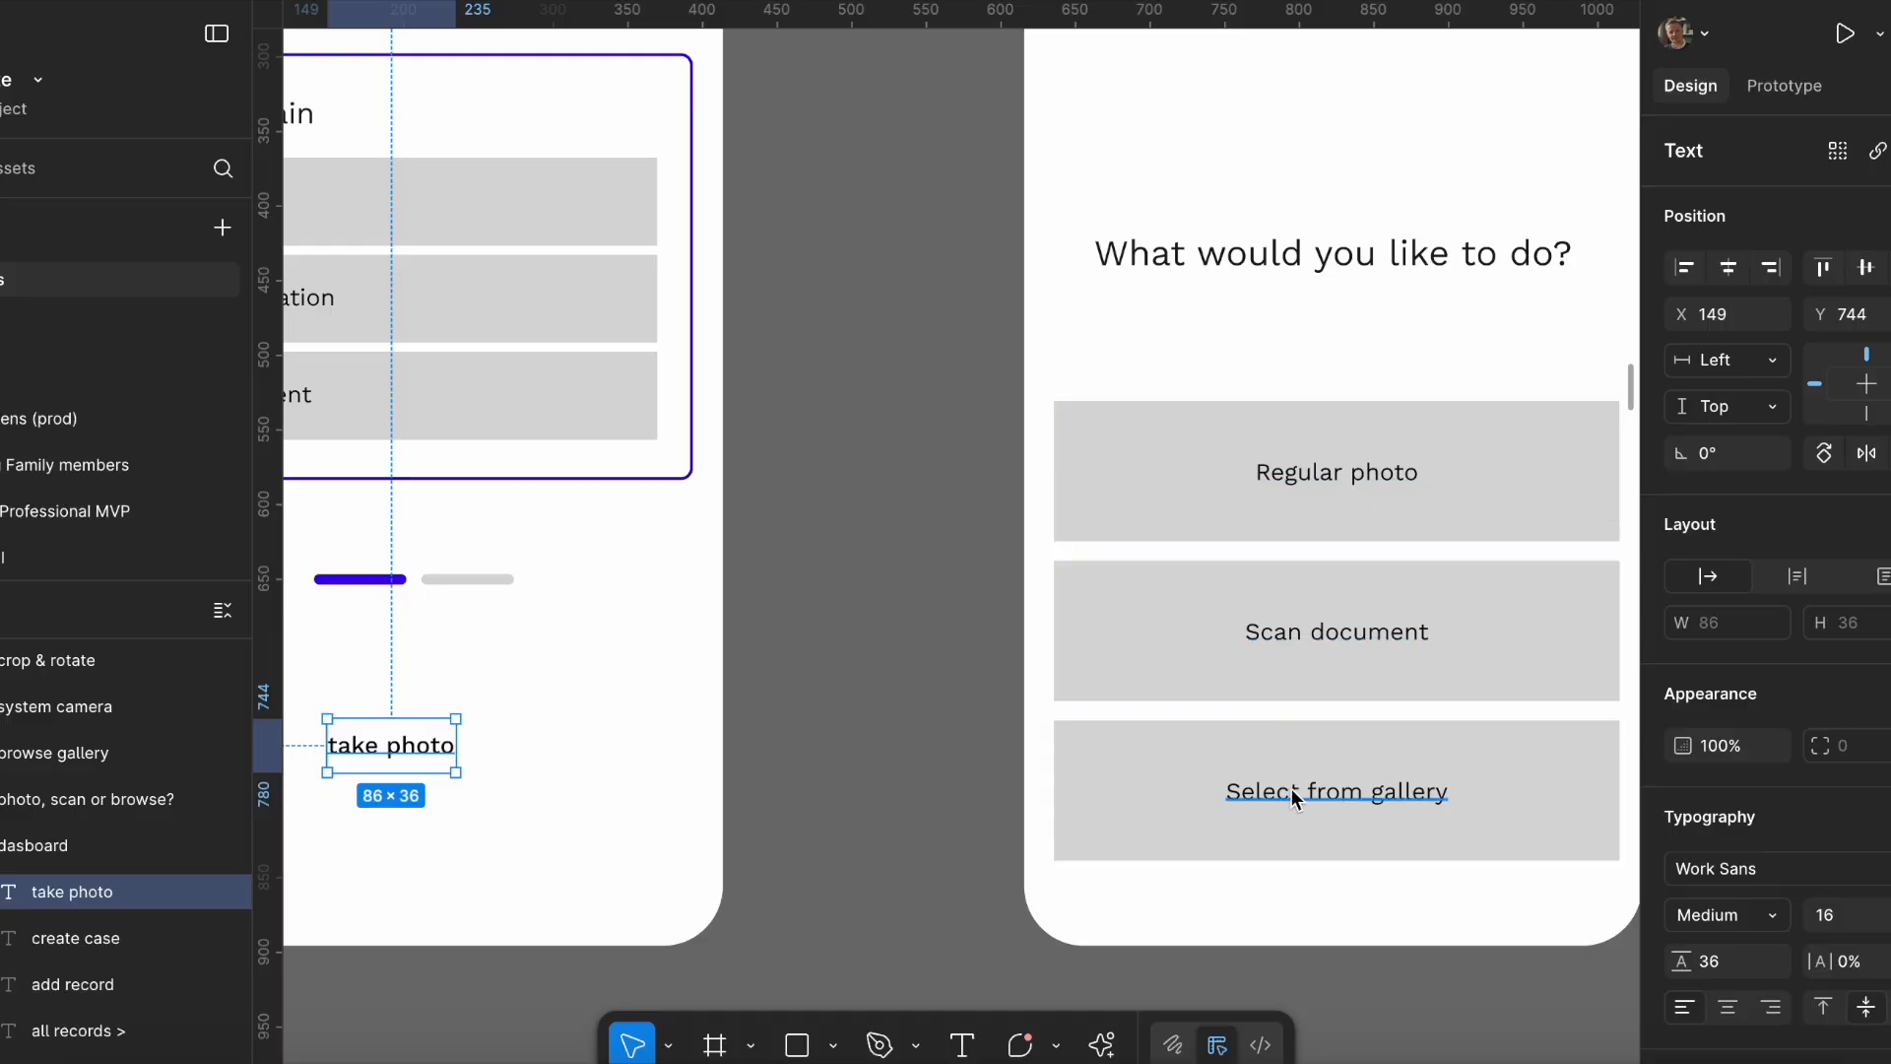
scroll(1243, 687, "down", 5)
left_click_drag(1264, 630, 591, 550)
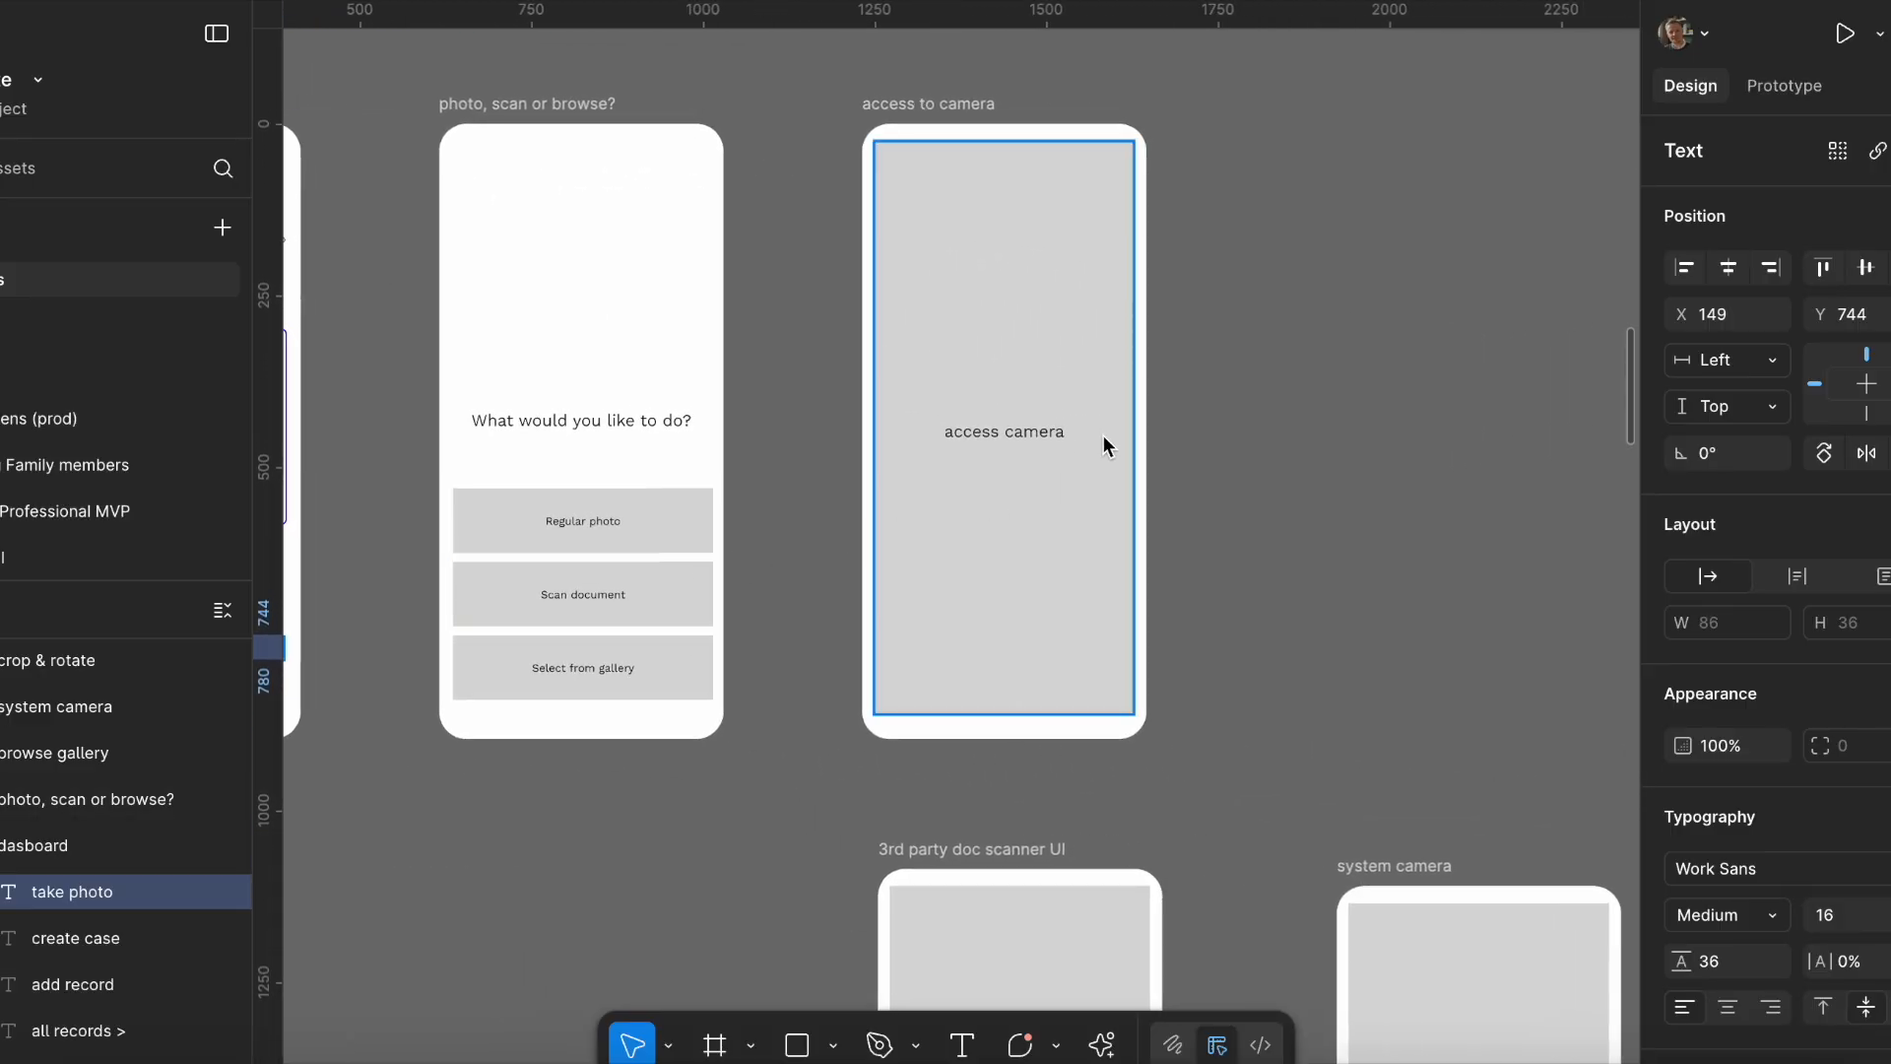
Show the prototype interaction of the Scan document button and follow it to its destination screen.
scroll(1001, 591, "down", 2)
left_click_drag(995, 536, 882, 587)
left_click(576, 503)
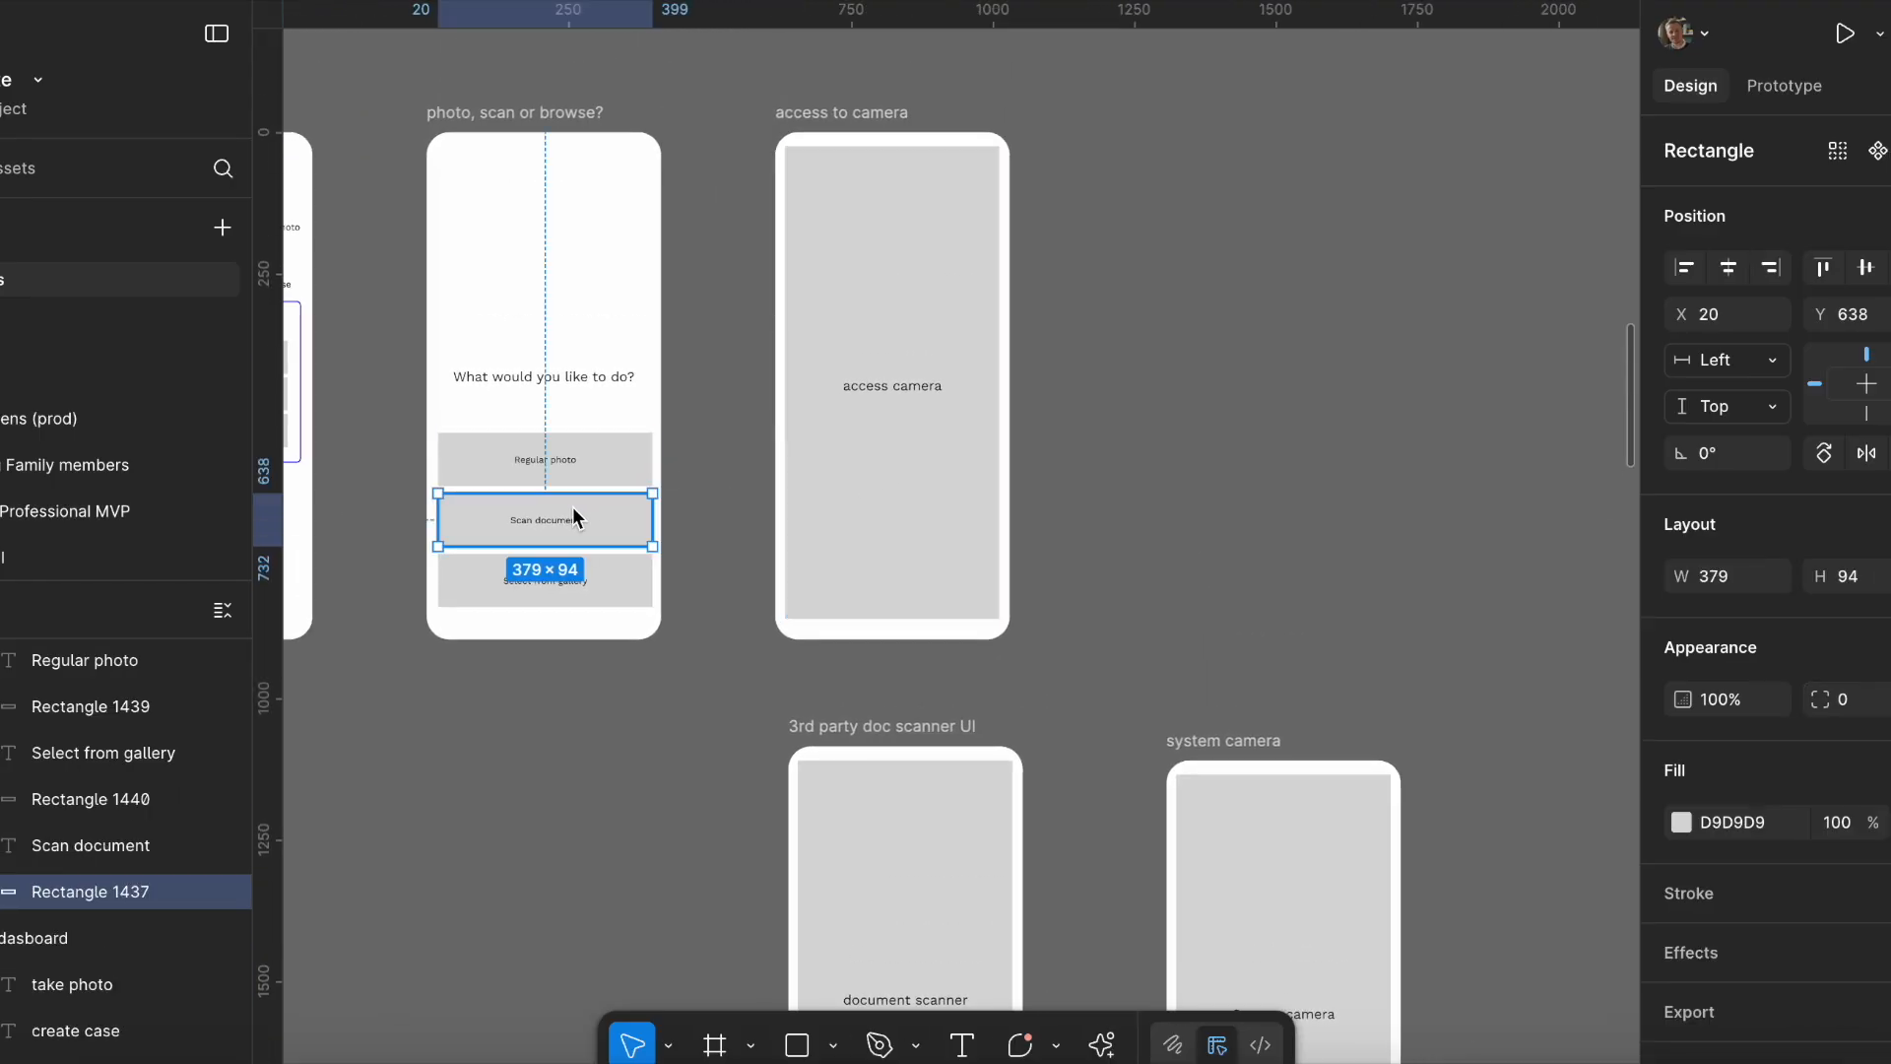
left_click(1780, 87)
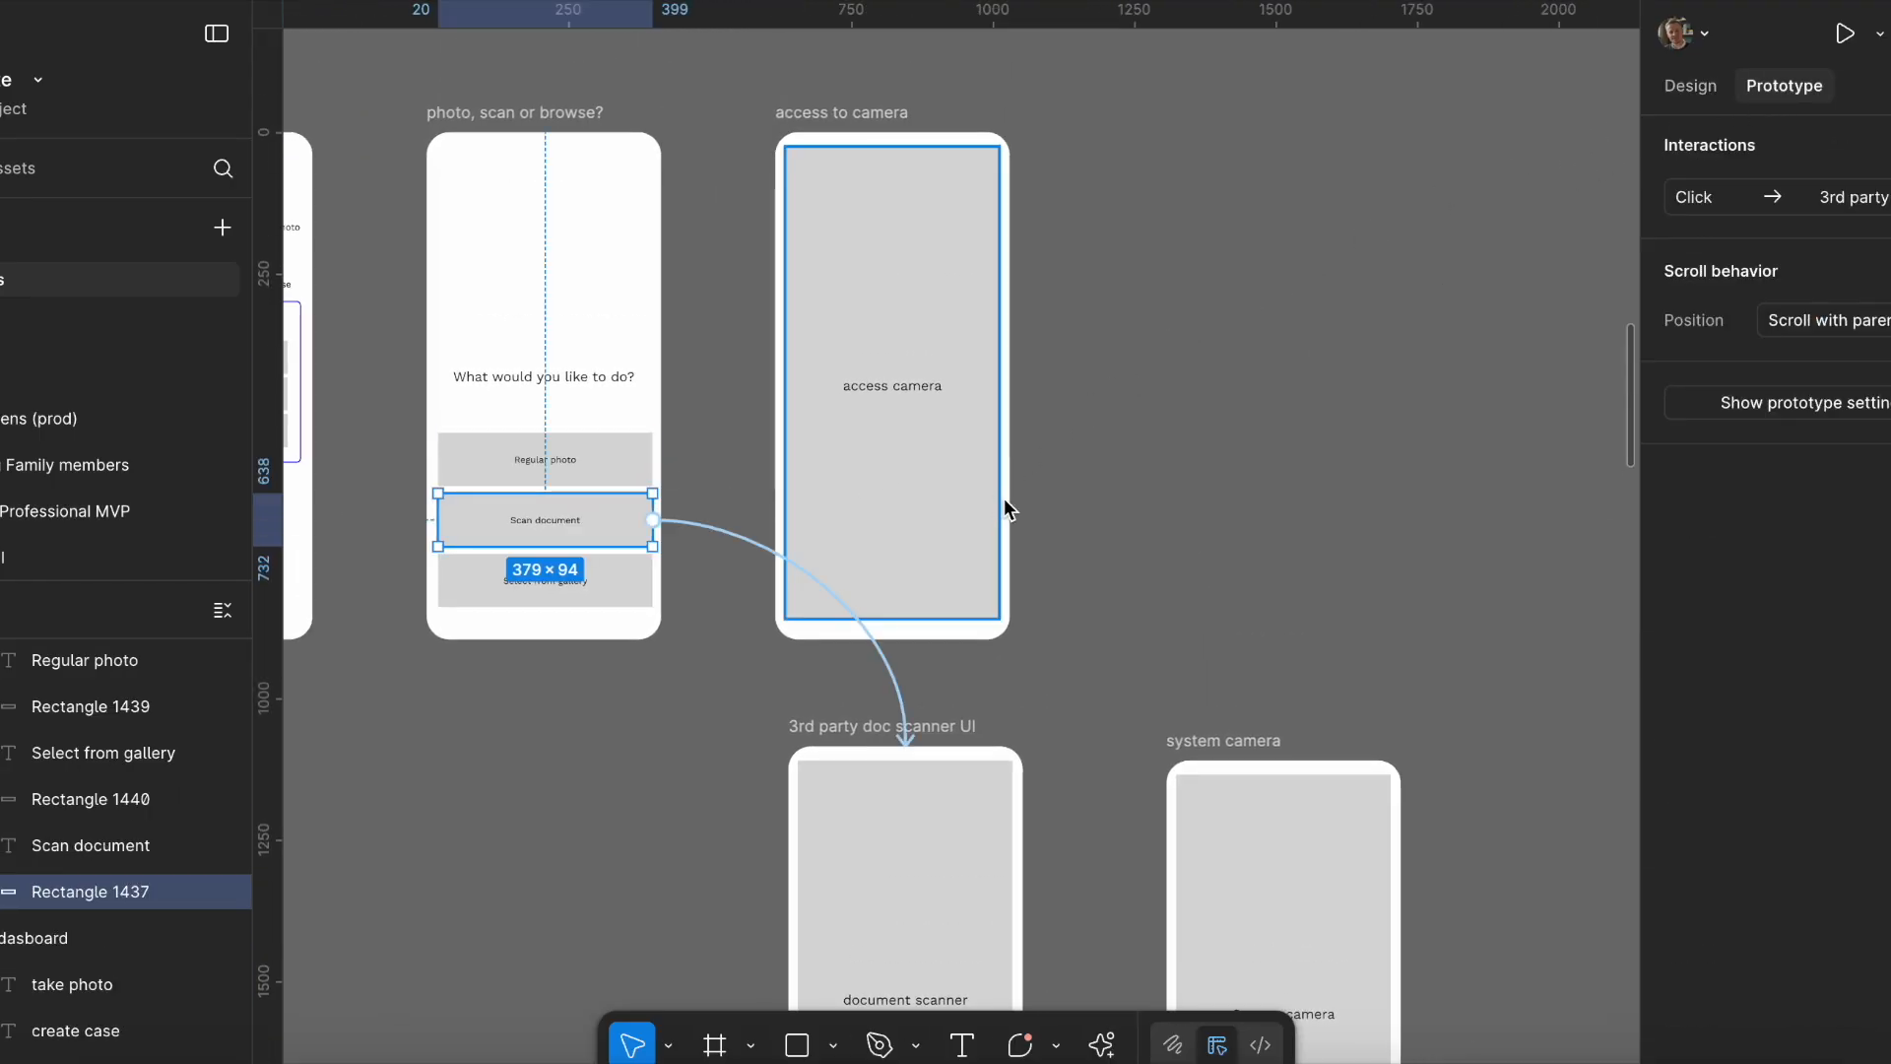
scroll(997, 498, "down", 3)
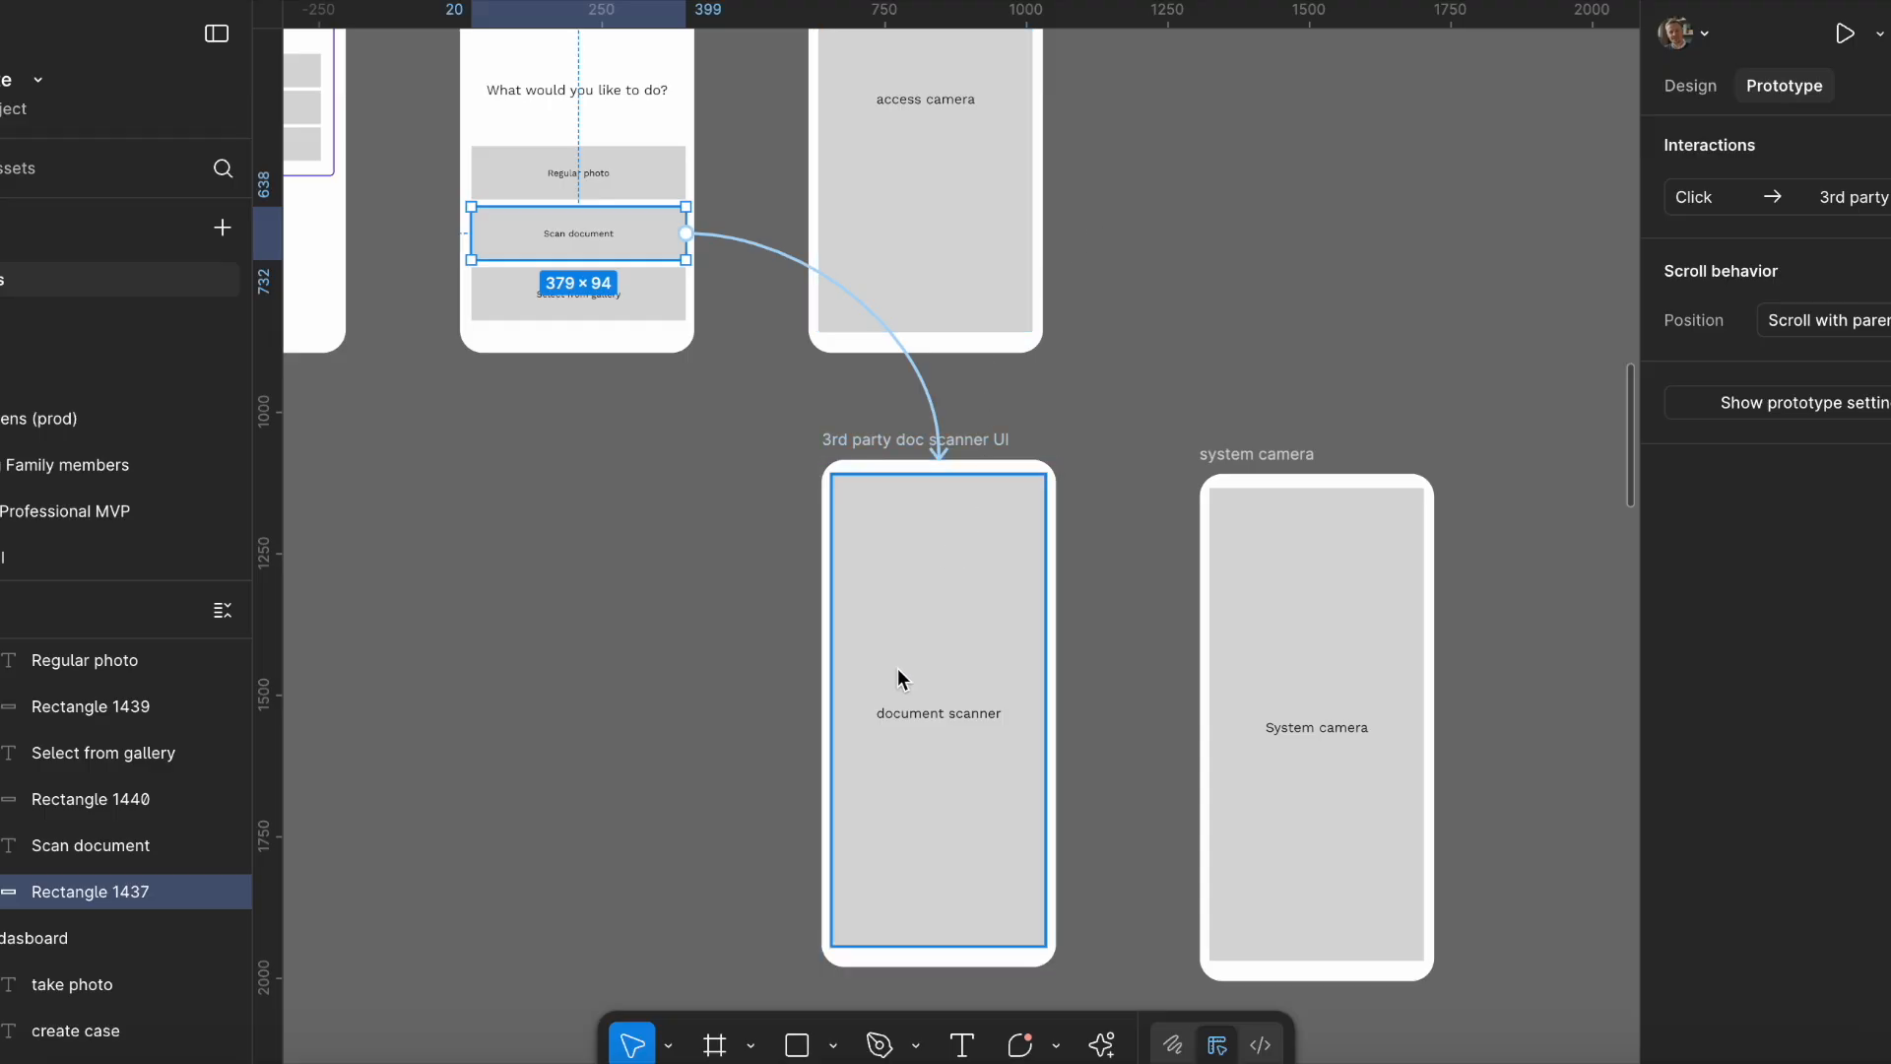
Check the document scanner label and the Regular photo label for prototype interactions.
left_click(993, 717)
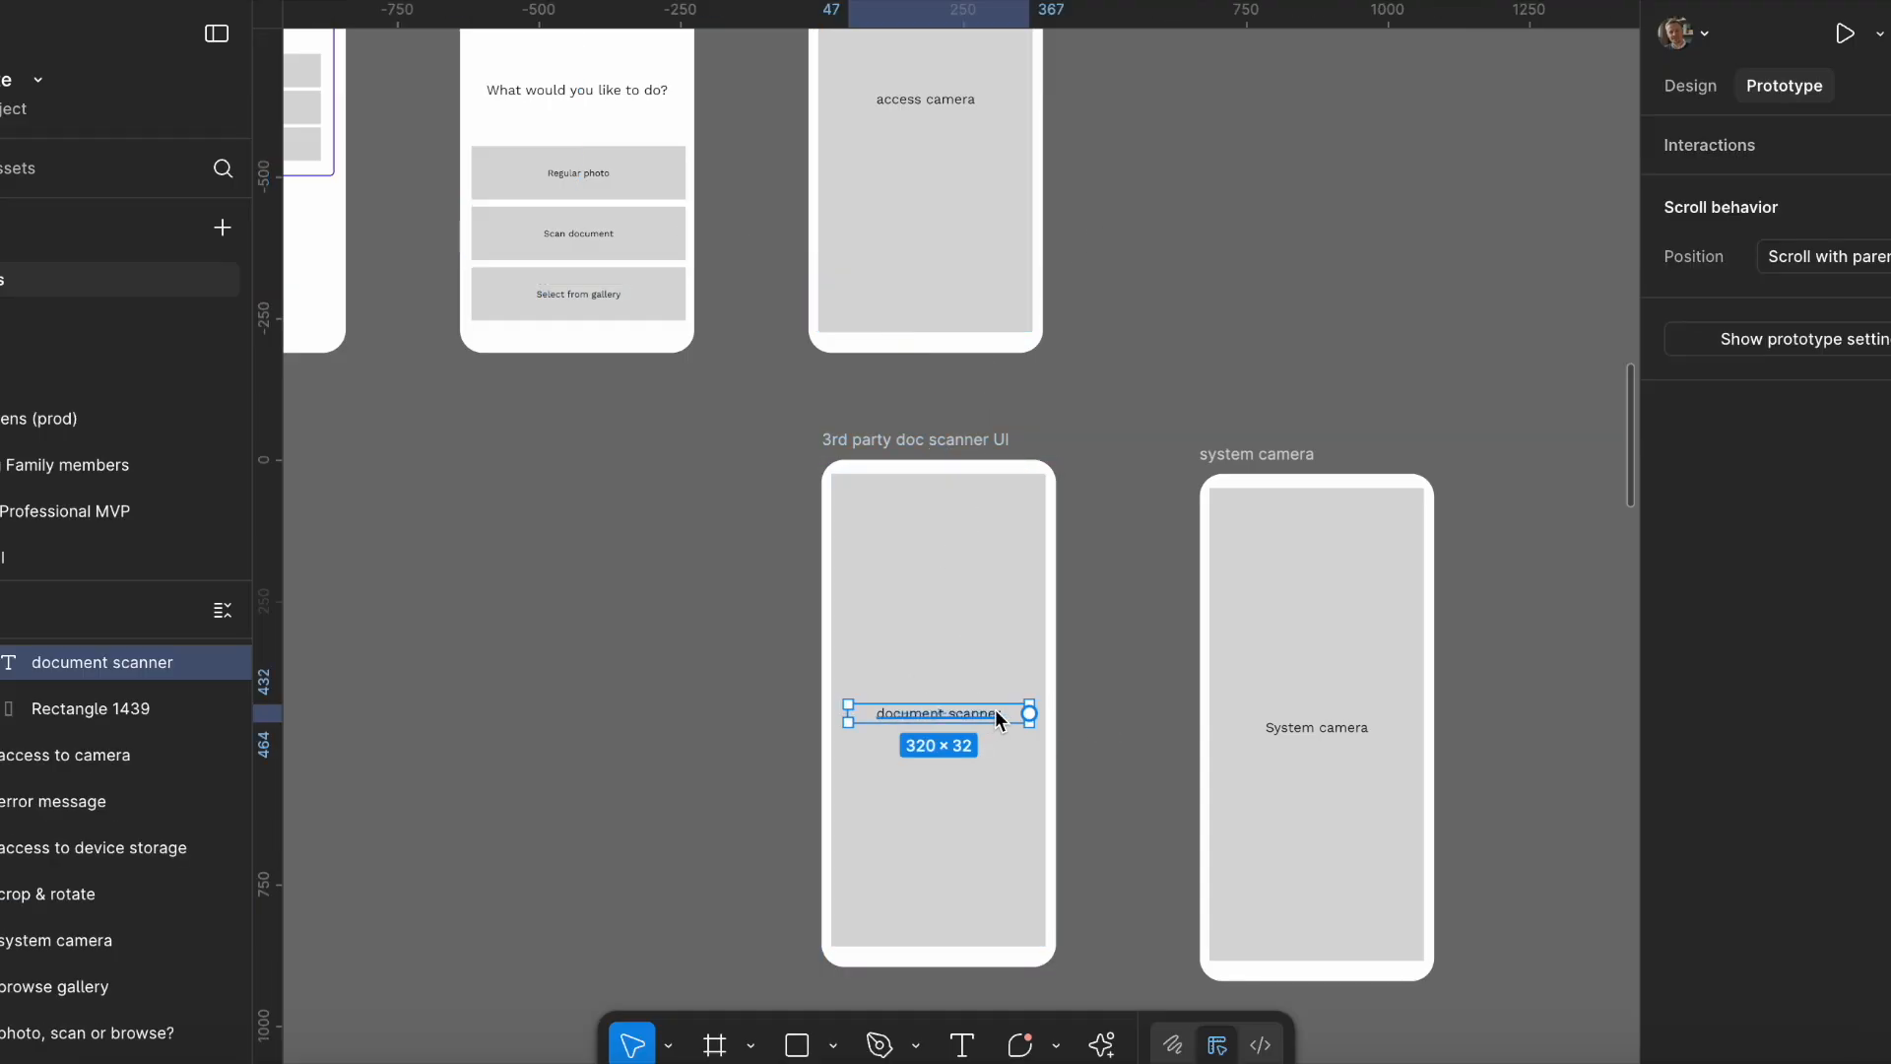
scroll(1209, 611, "up", 3)
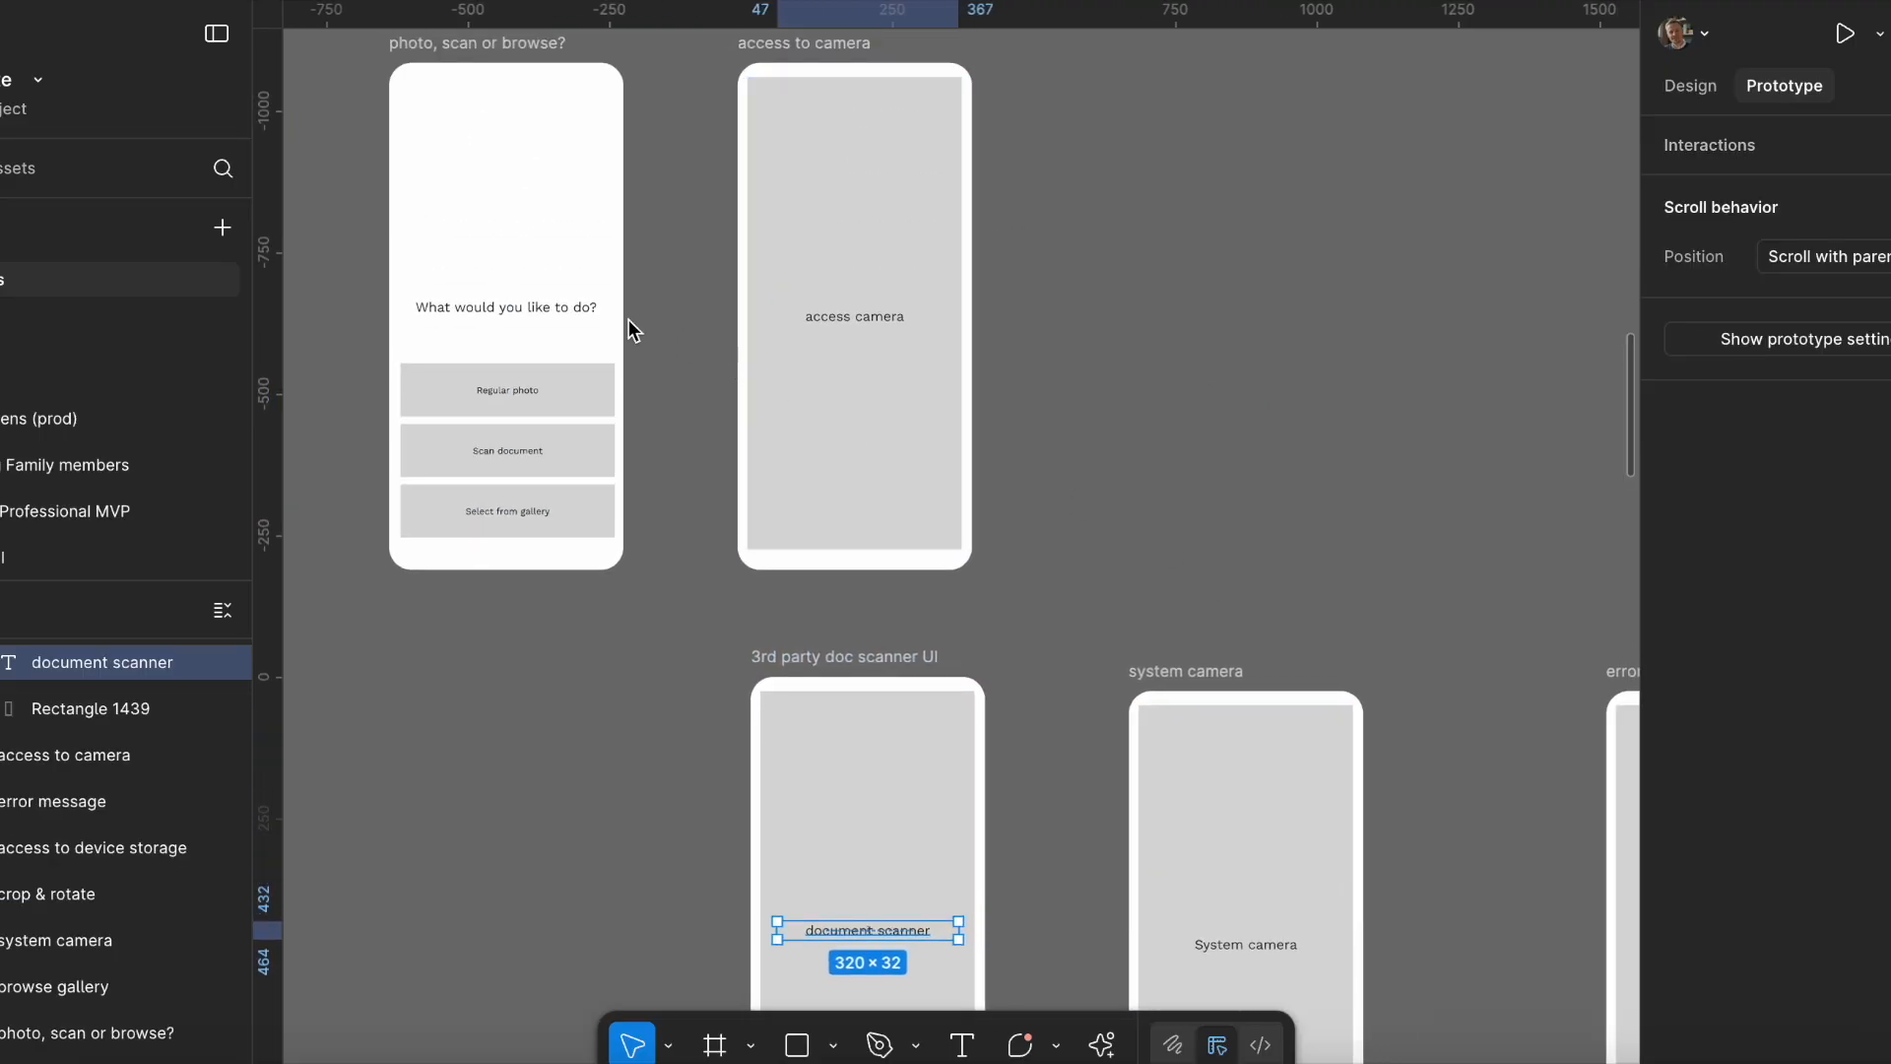
left_click(508, 399)
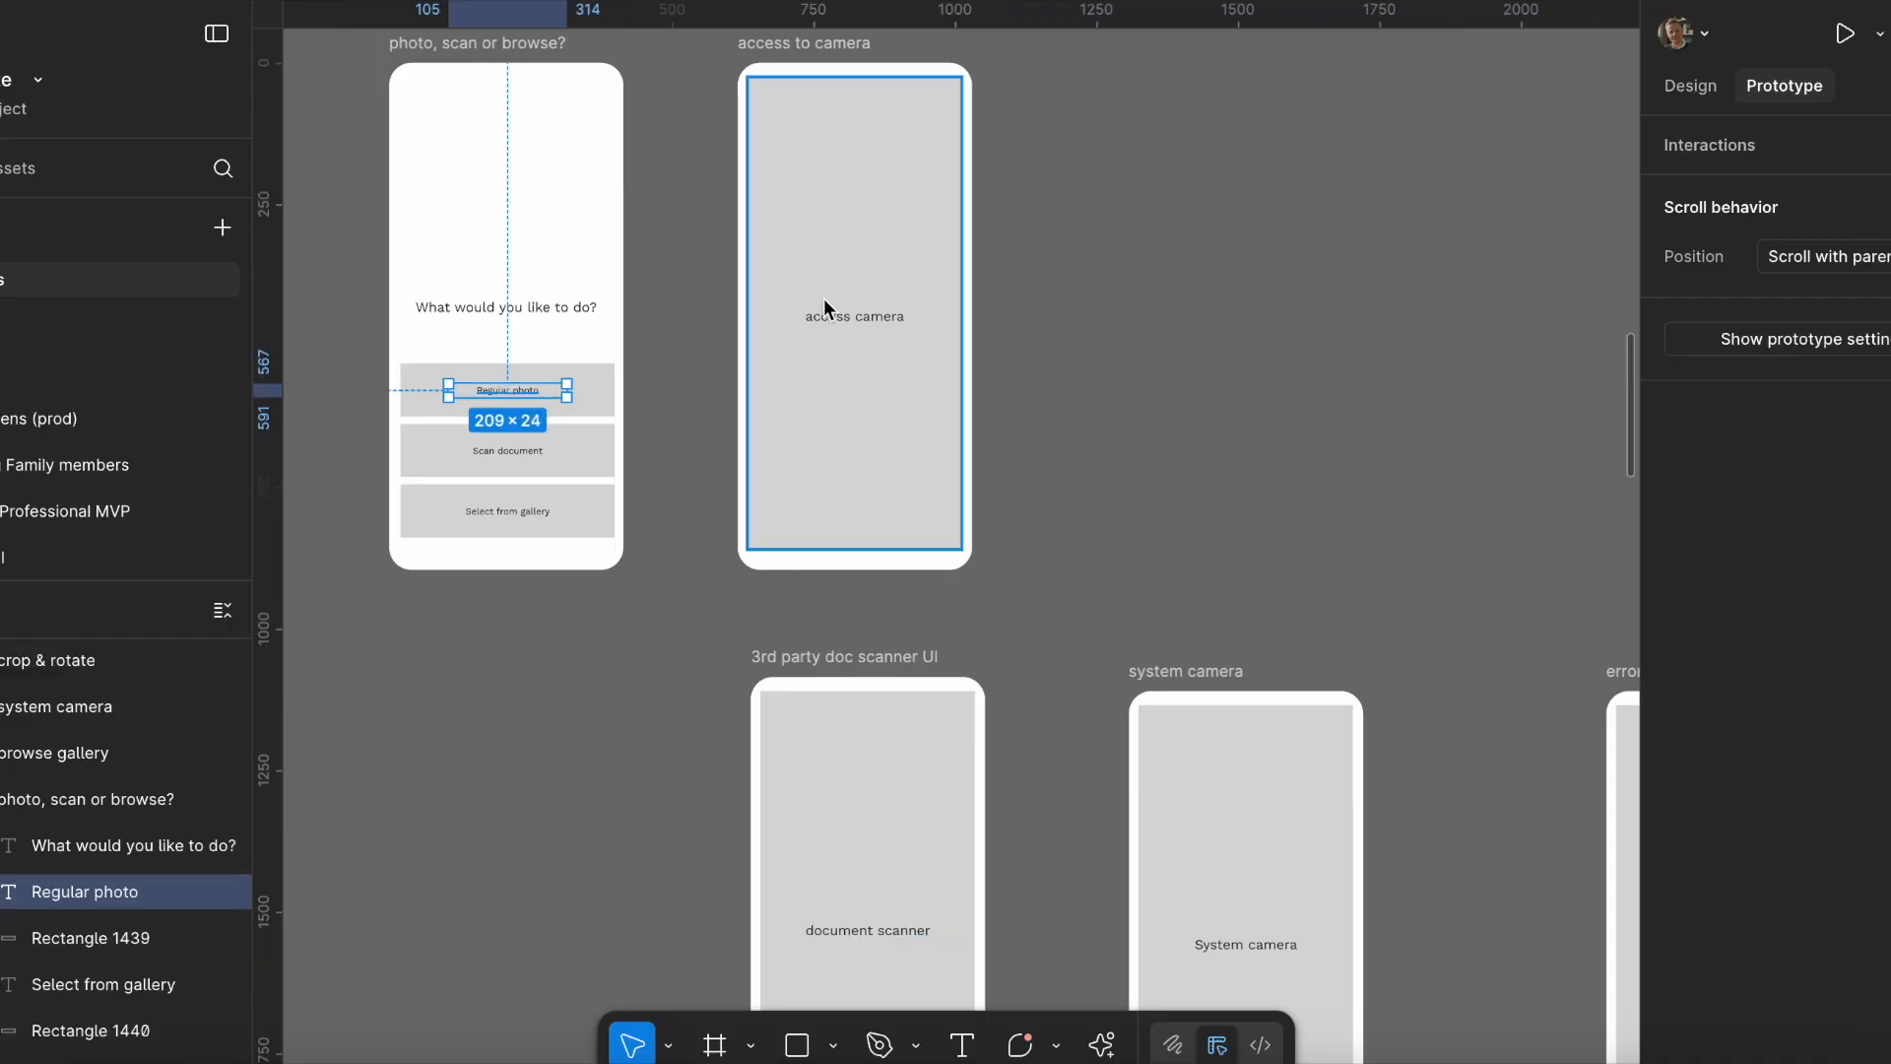
left_click_drag(877, 506, 954, 262)
left_click_drag(701, 559, 695, 486)
Examine the access to device storage and browse gallery screens, and view the whole add photo/scan section.
scroll(695, 485, "down", 6)
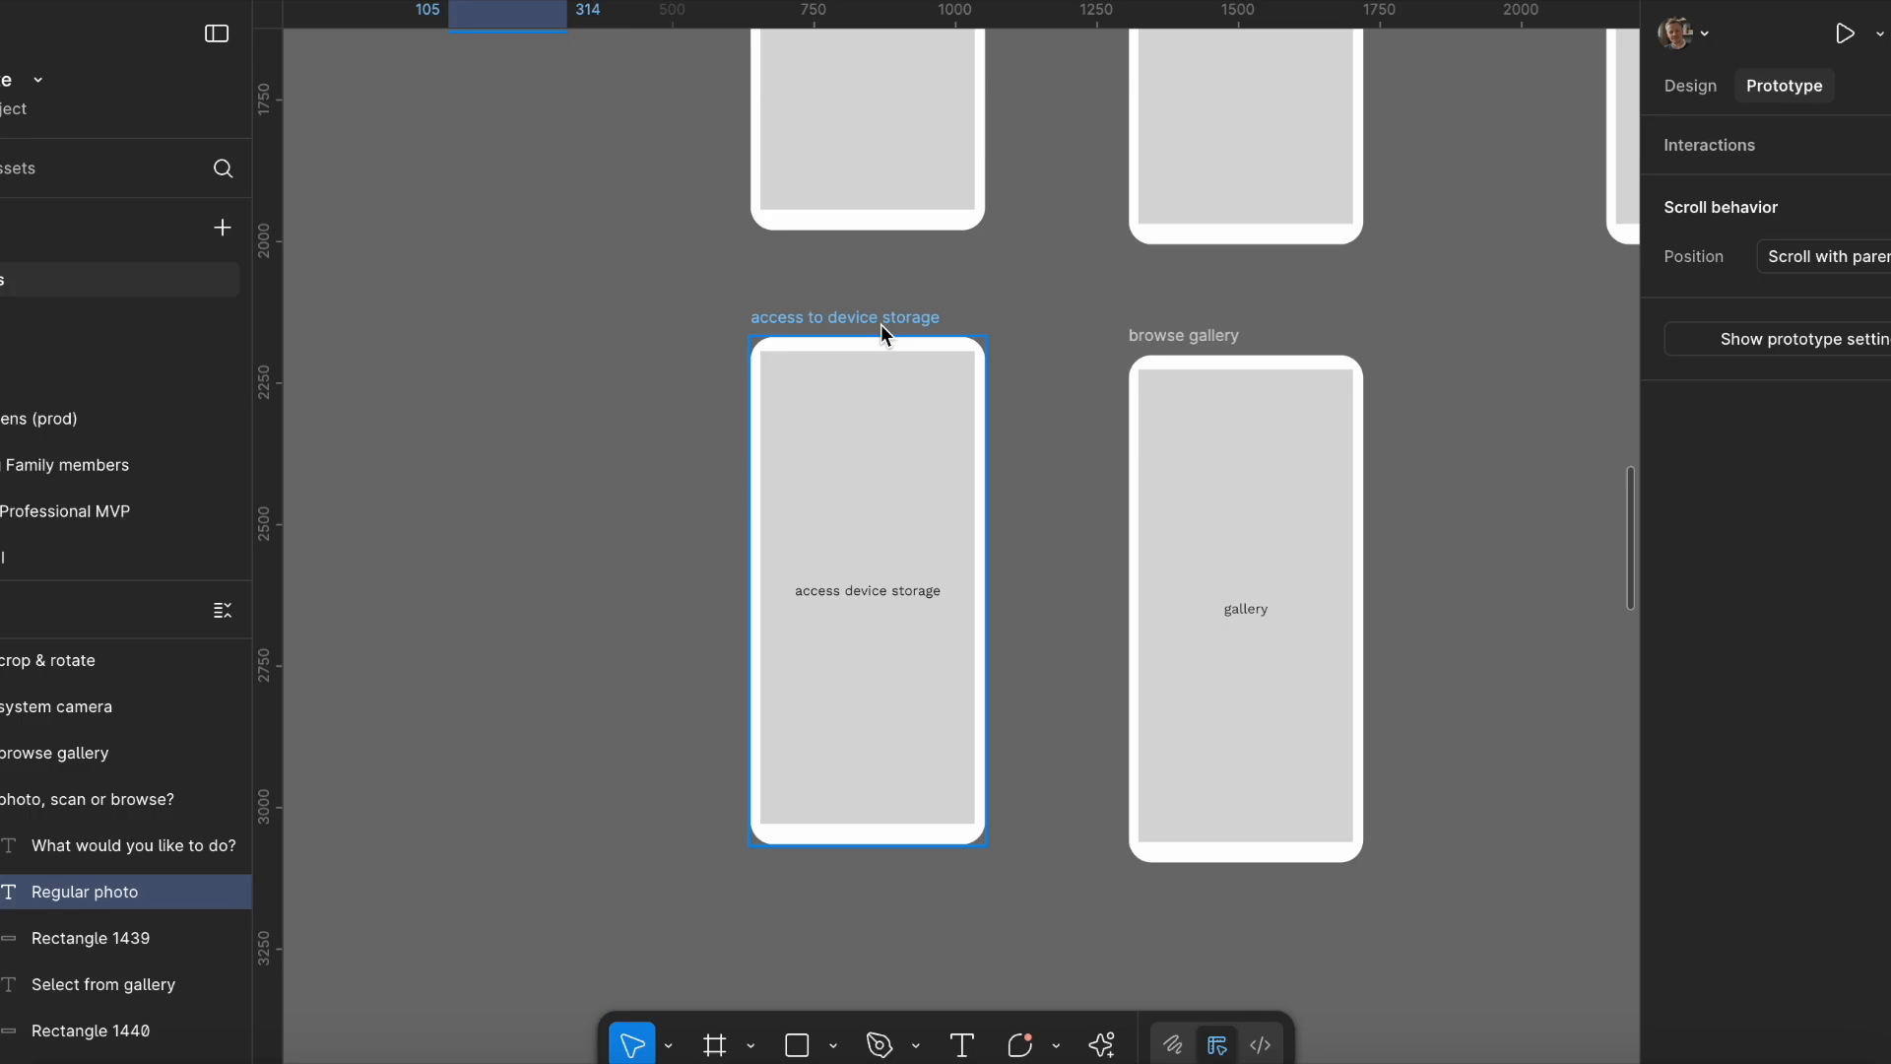
scroll(1140, 653, "up", 5)
scroll(1239, 472, "down", 5)
left_click_drag(1099, 300, 914, 389)
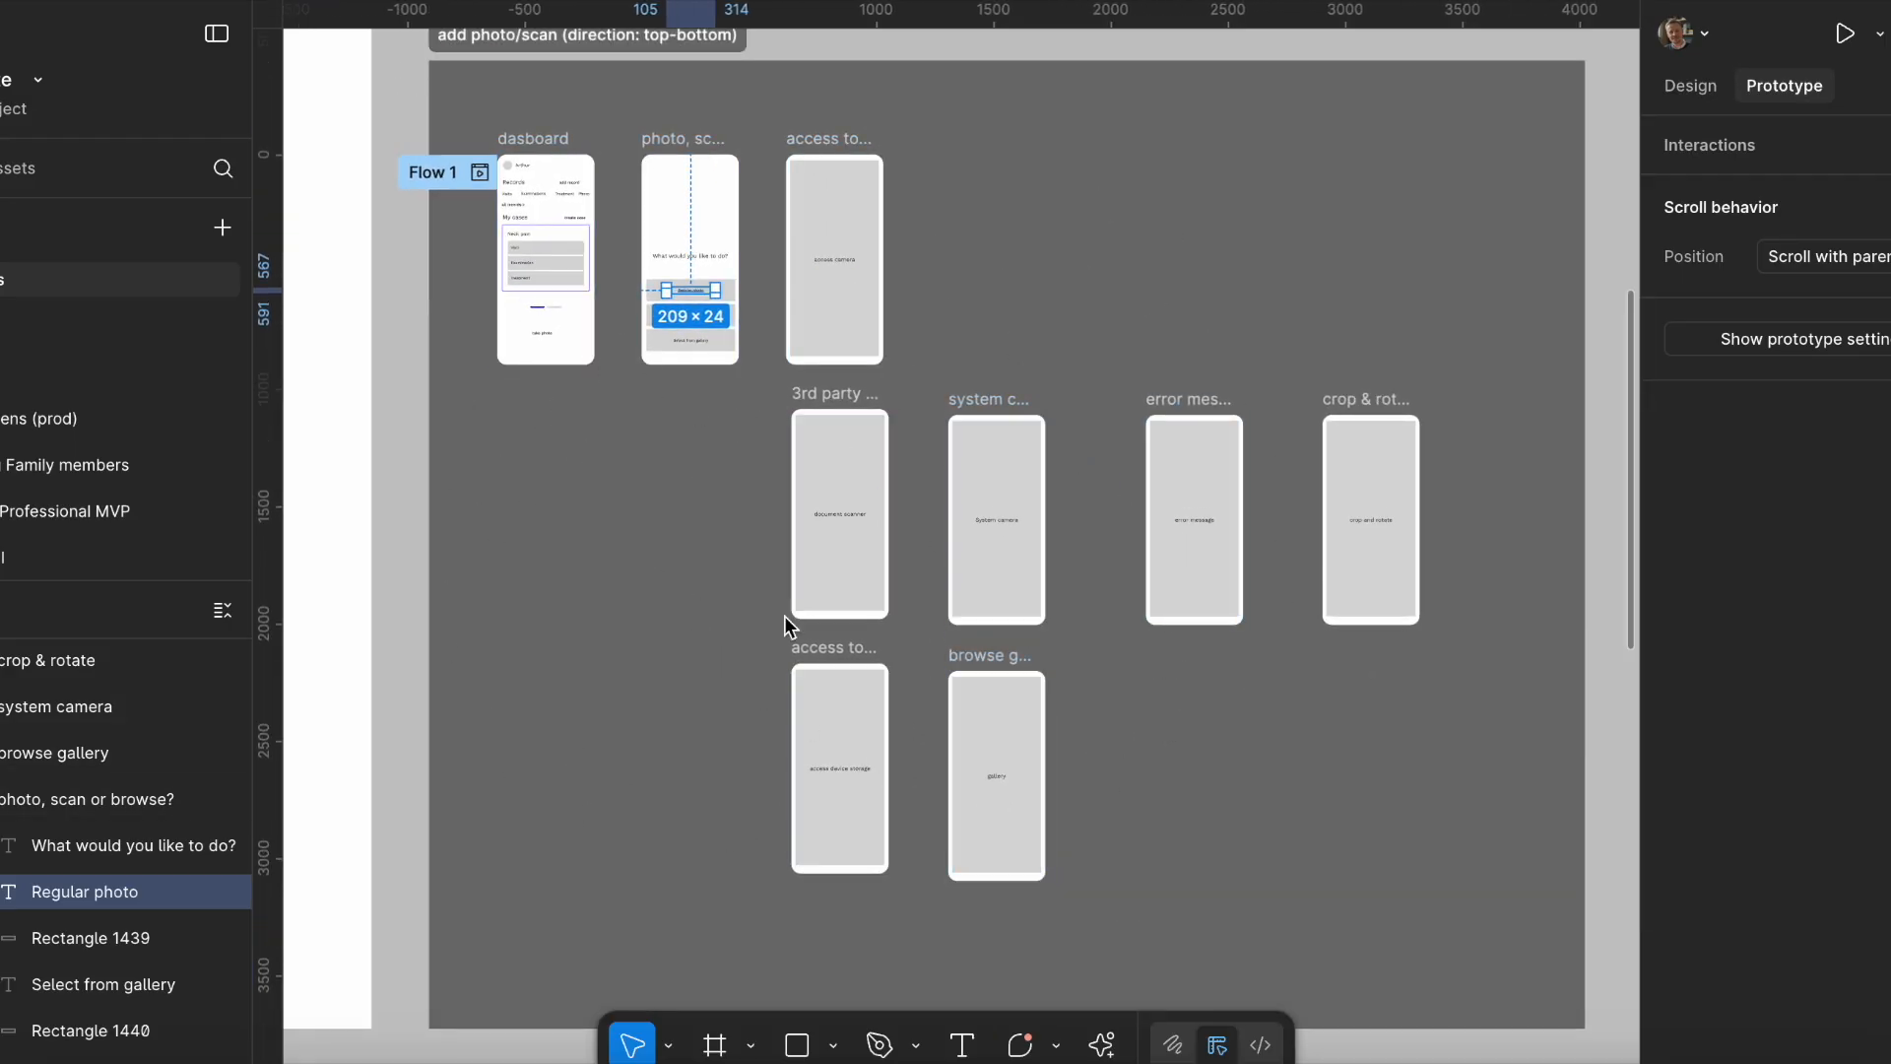
scroll(784, 616, "up", 3)
scroll(751, 705, "down", 3)
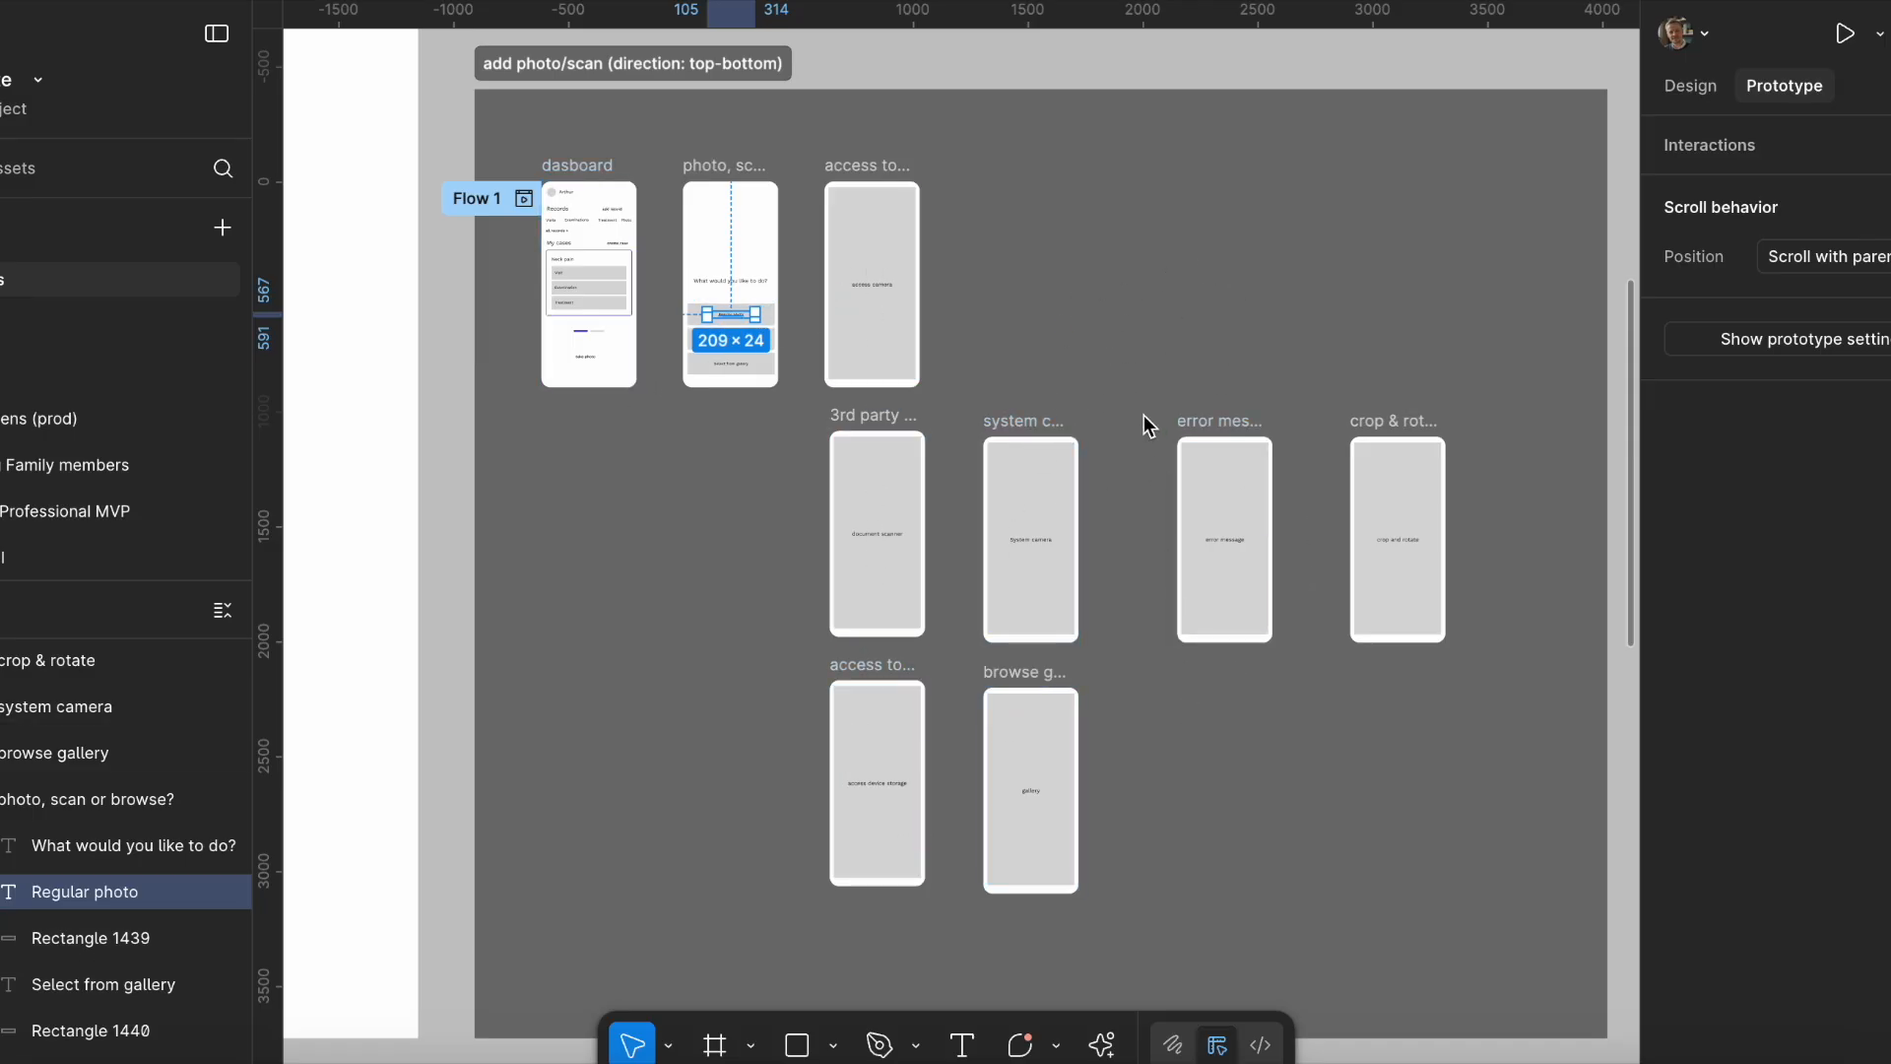
Examine the default records dasboard wireframe and select the records/cases button group on the dasboard - cases screen.
left_click_drag(1132, 346, 905, 689)
left_click_drag(1145, 504, 956, 803)
scroll(865, 400, "up", 5)
left_click_drag(1047, 299, 862, 197)
scroll(983, 362, "down", 2)
left_click_drag(1208, 283, 939, 283)
left_click_drag(697, 174, 916, 181)
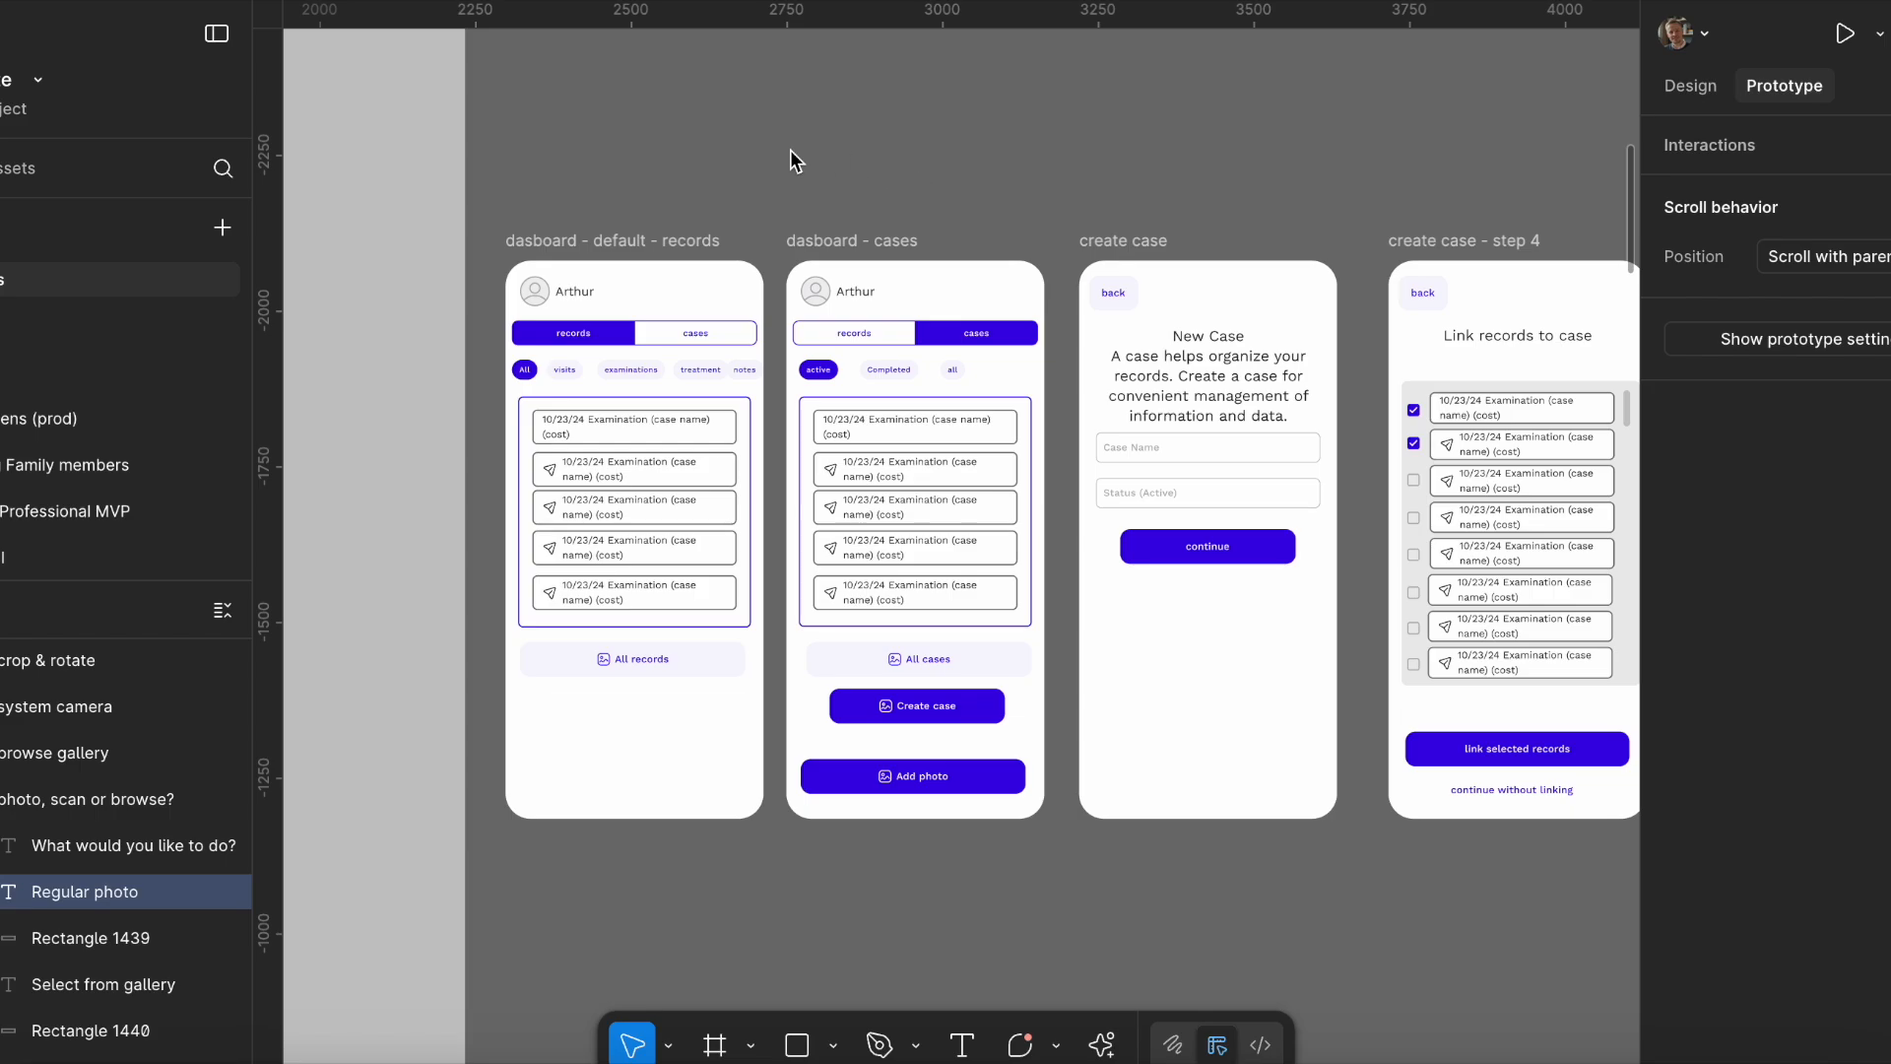
left_click(525, 330)
left_click(584, 240)
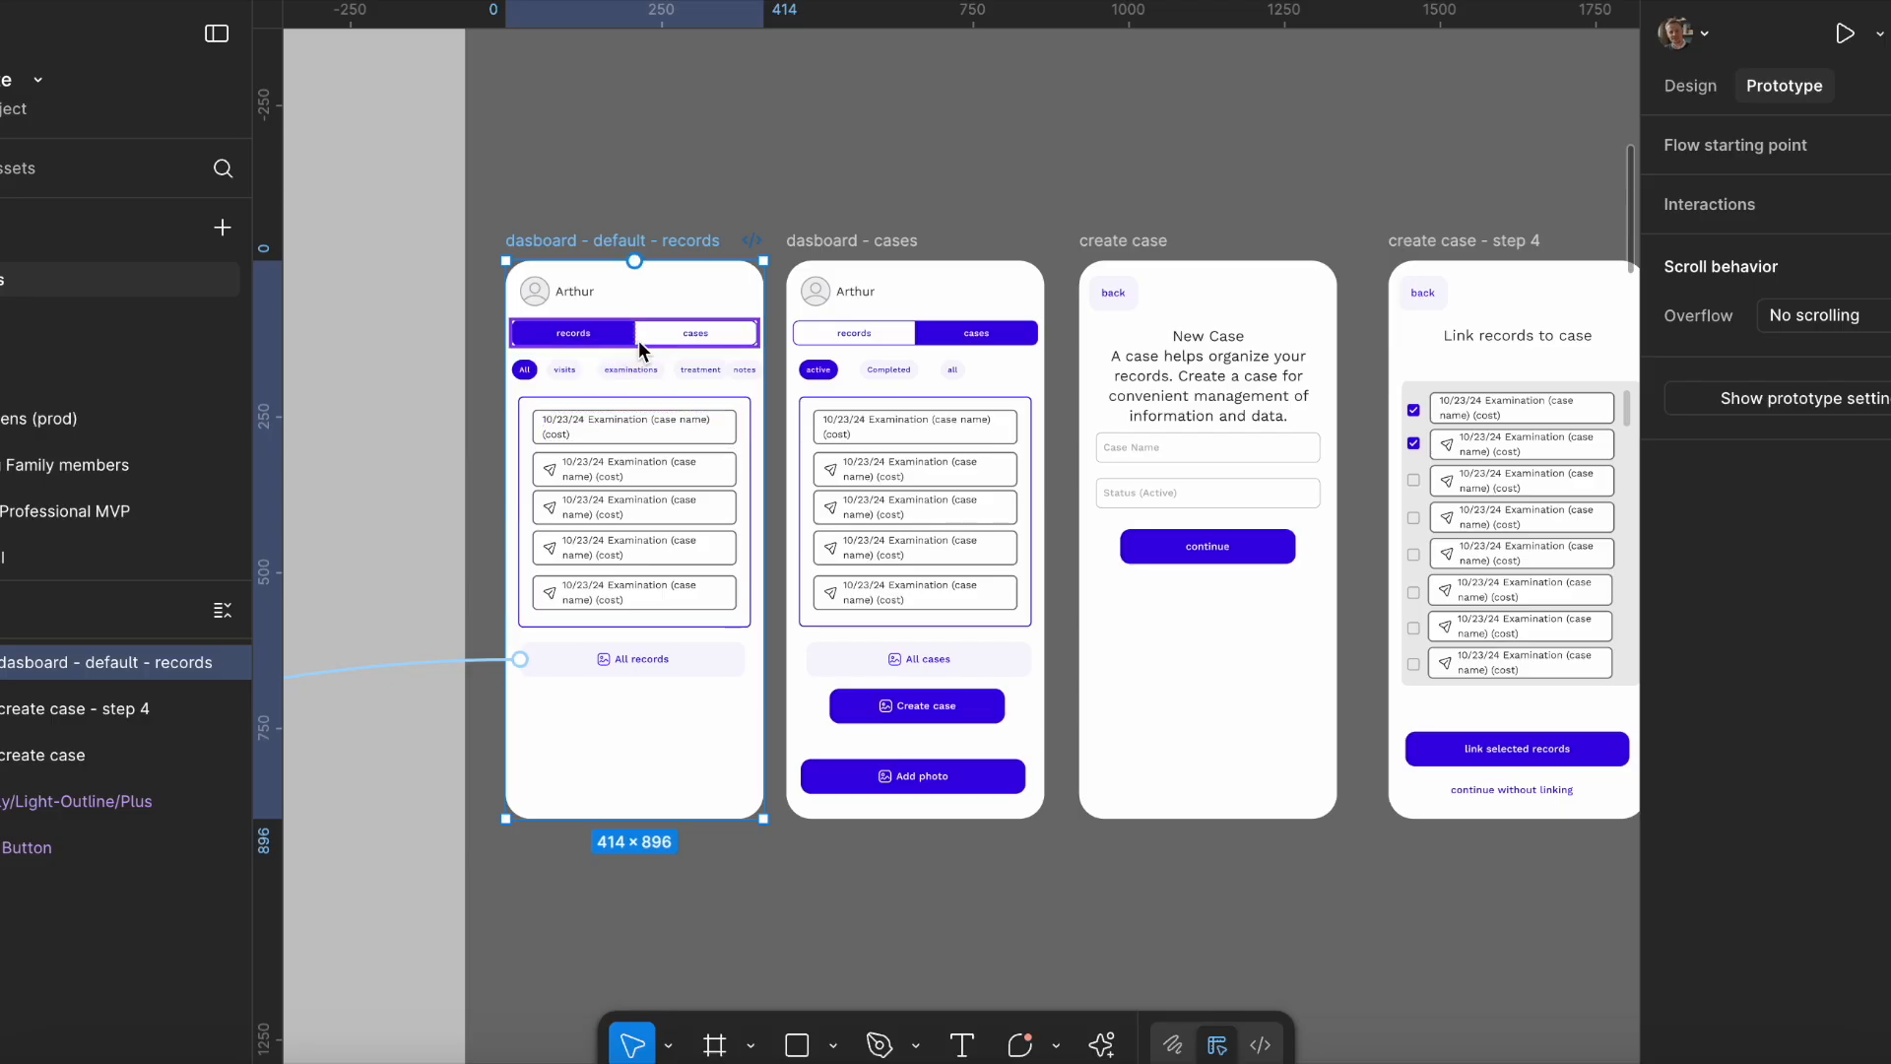
left_click(979, 338)
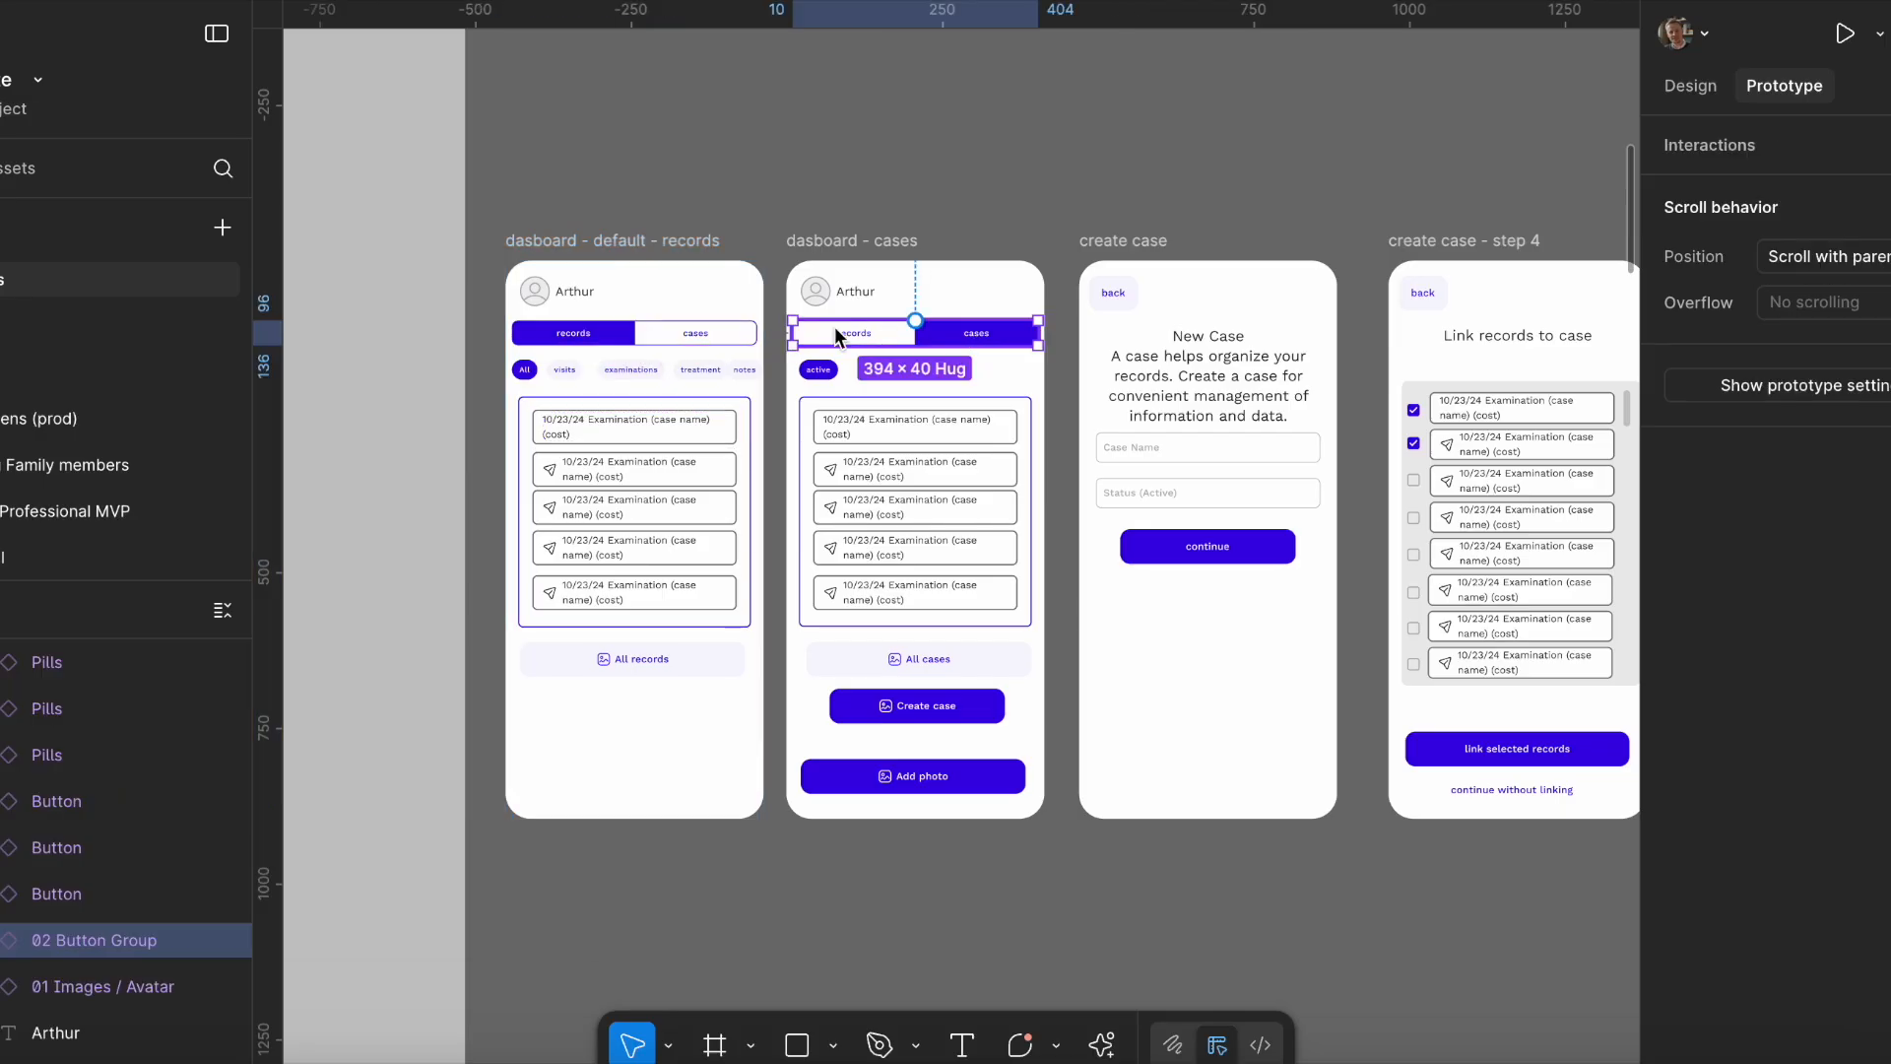
Select the create case, create case - step 4 and list of records with toast screens in turn to examine the case creation flow.
left_click_drag(1208, 233, 914, 214)
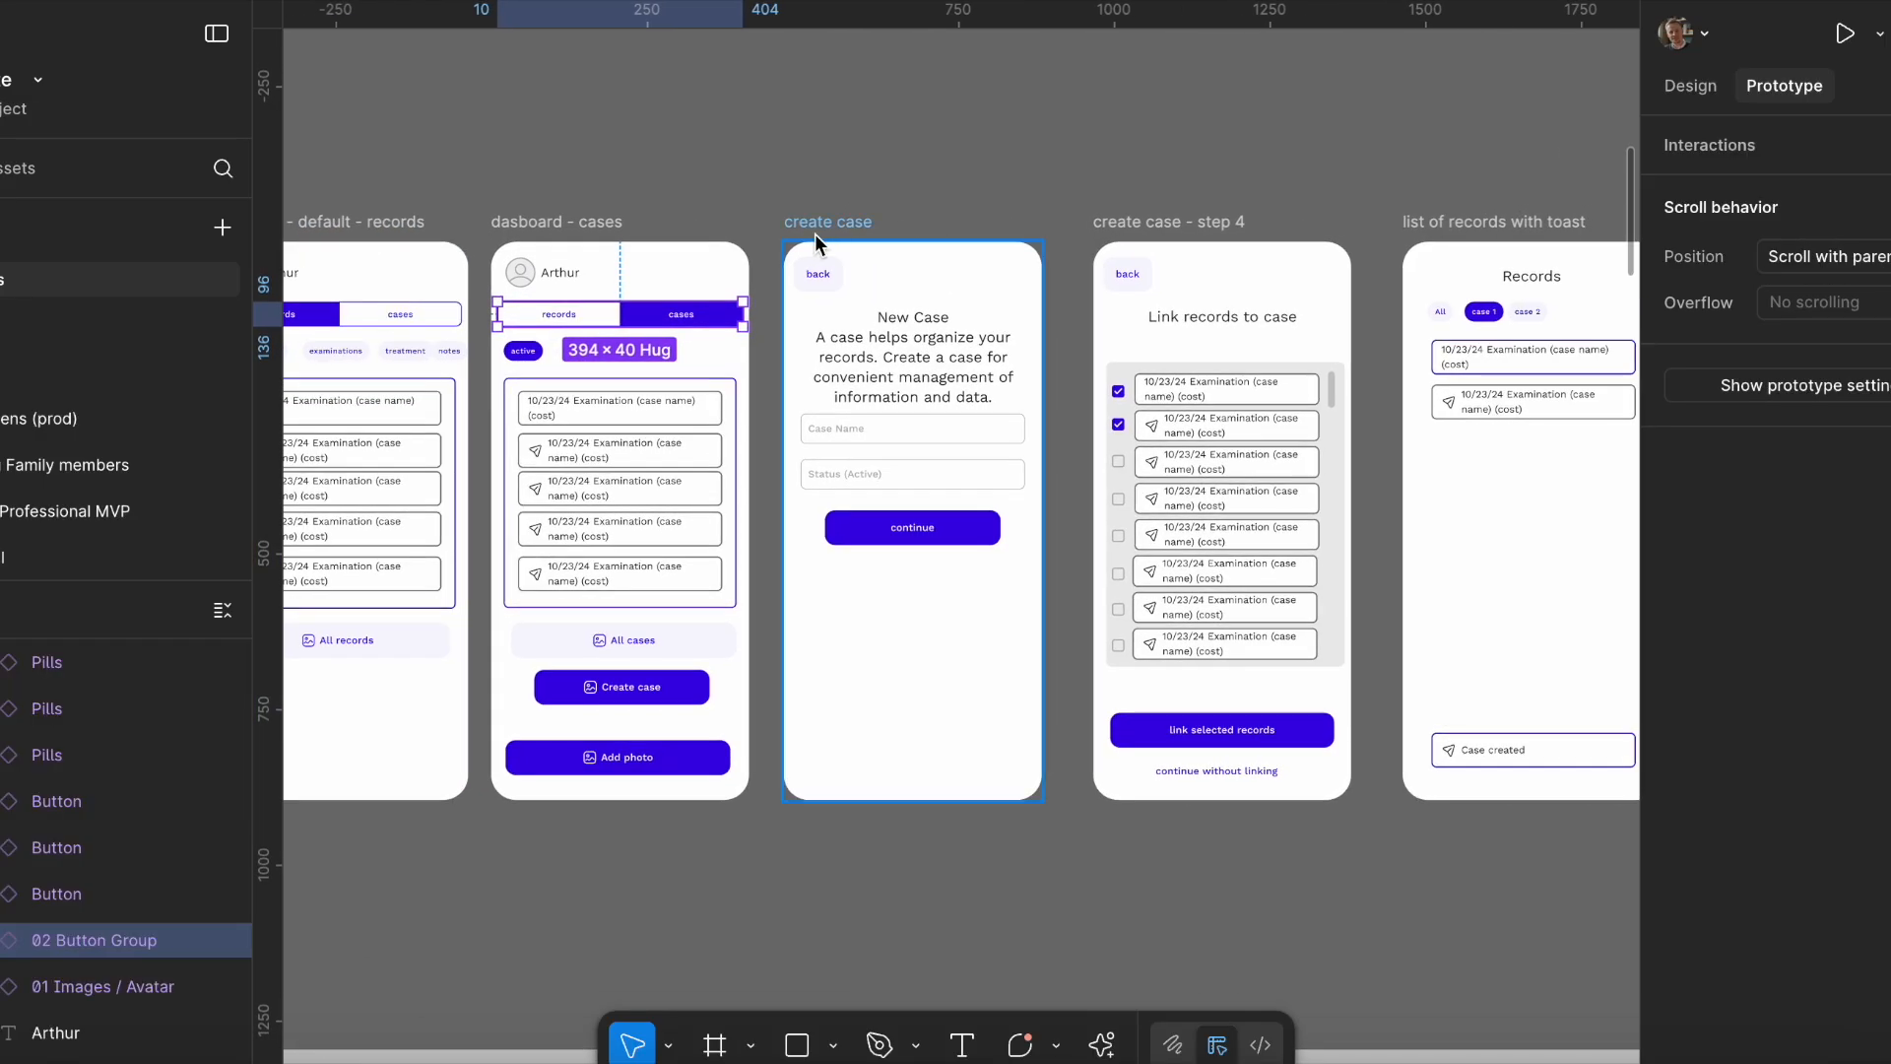
left_click(834, 221)
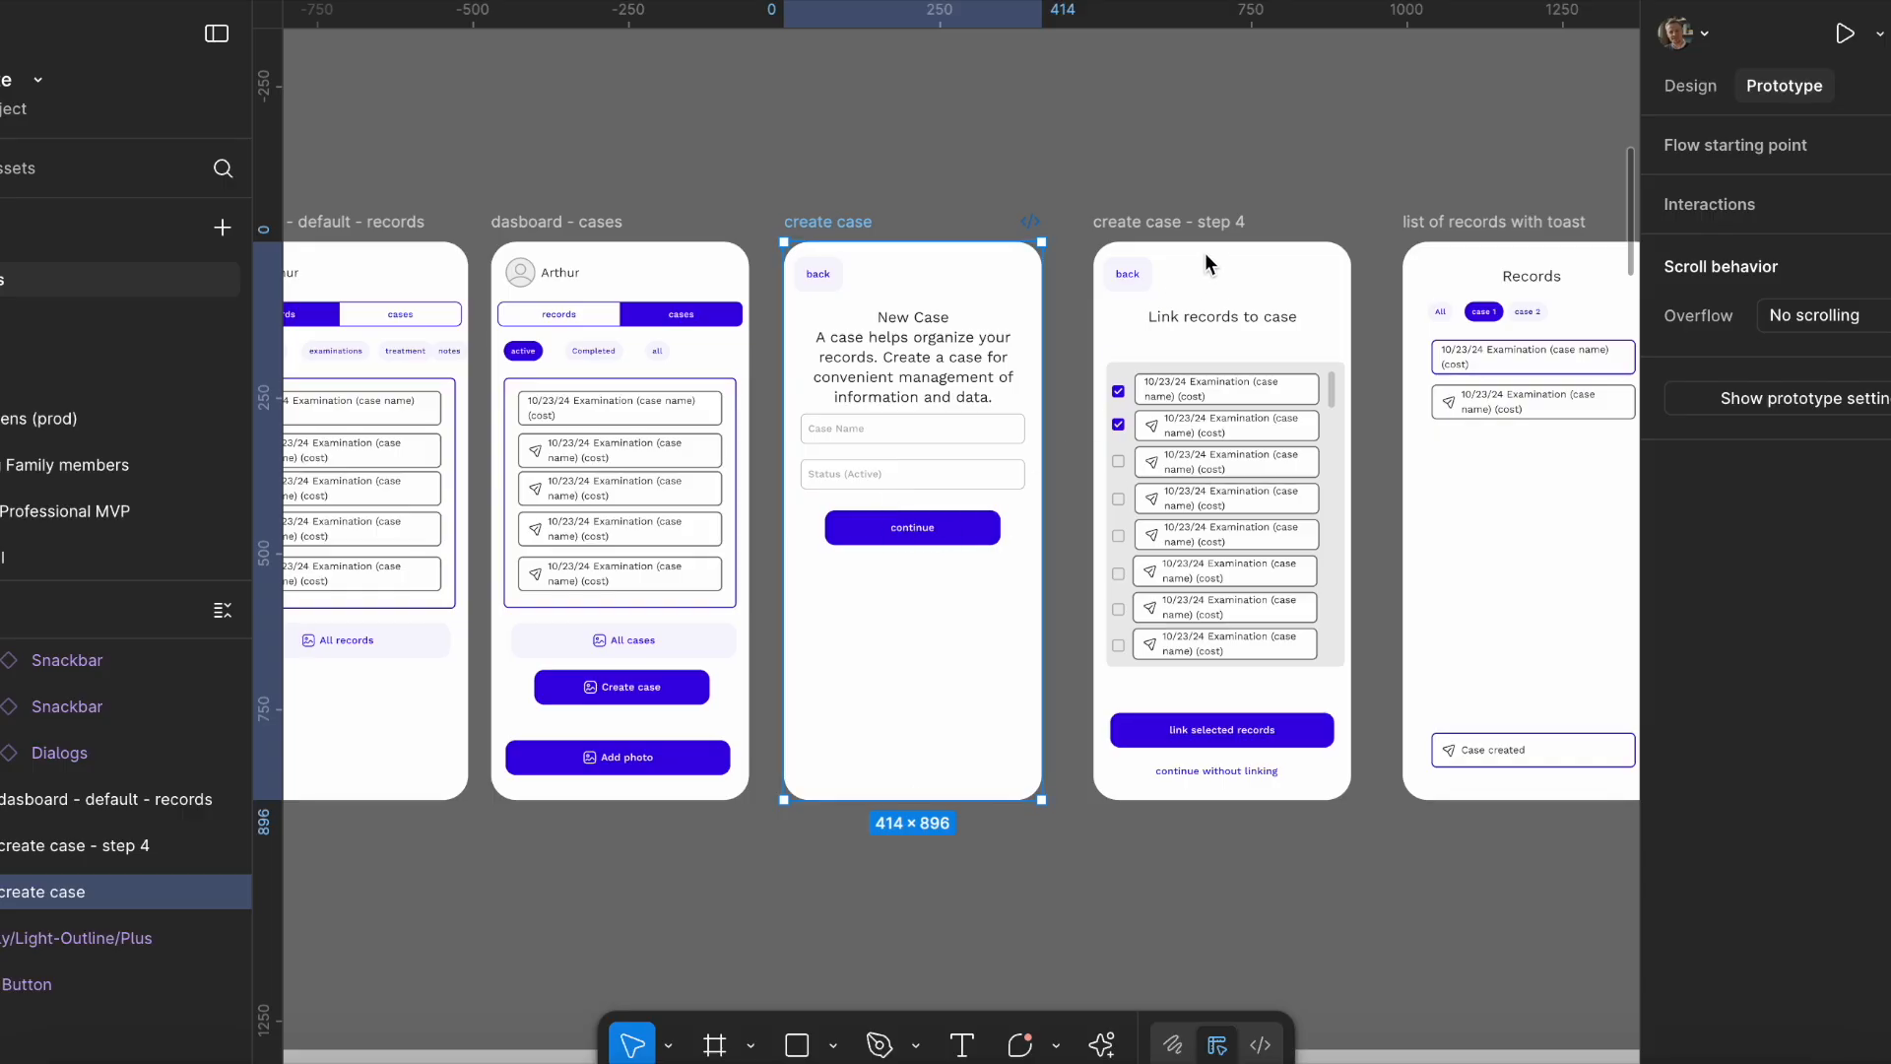
left_click_drag(936, 476, 626, 487)
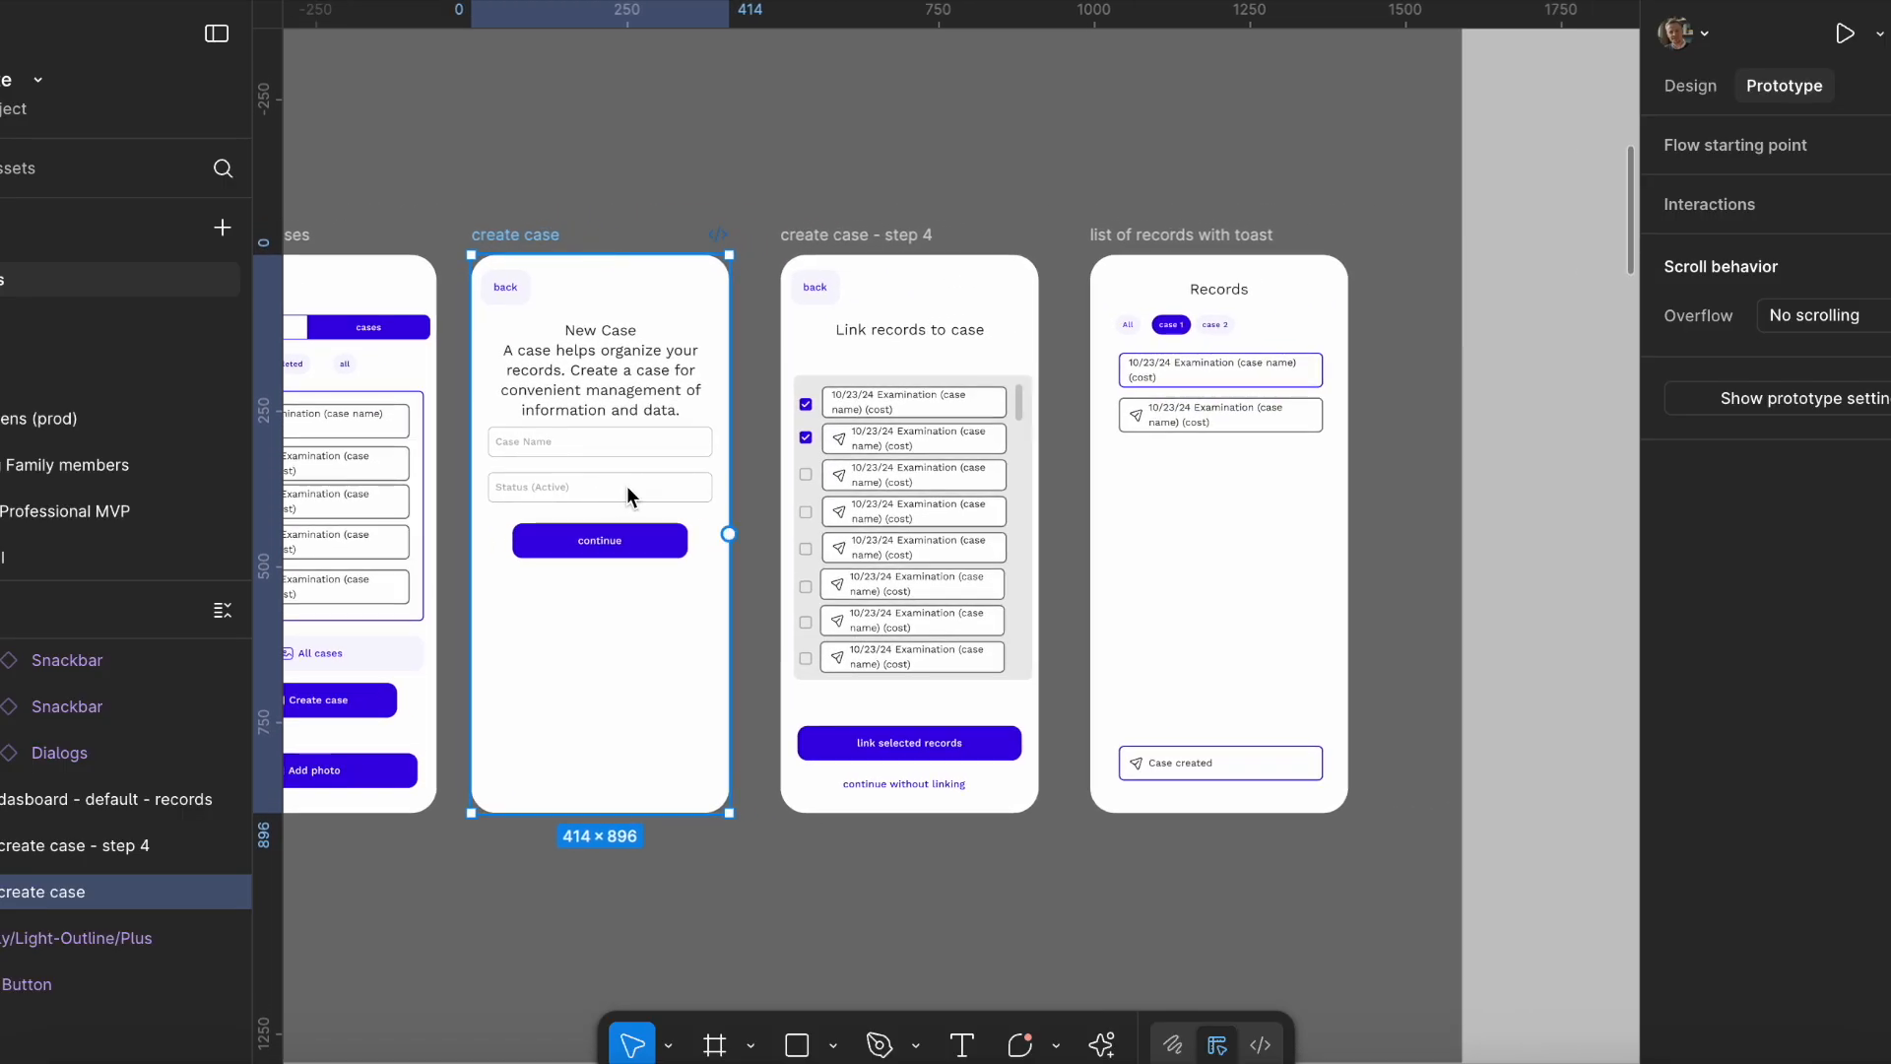
left_click(866, 236)
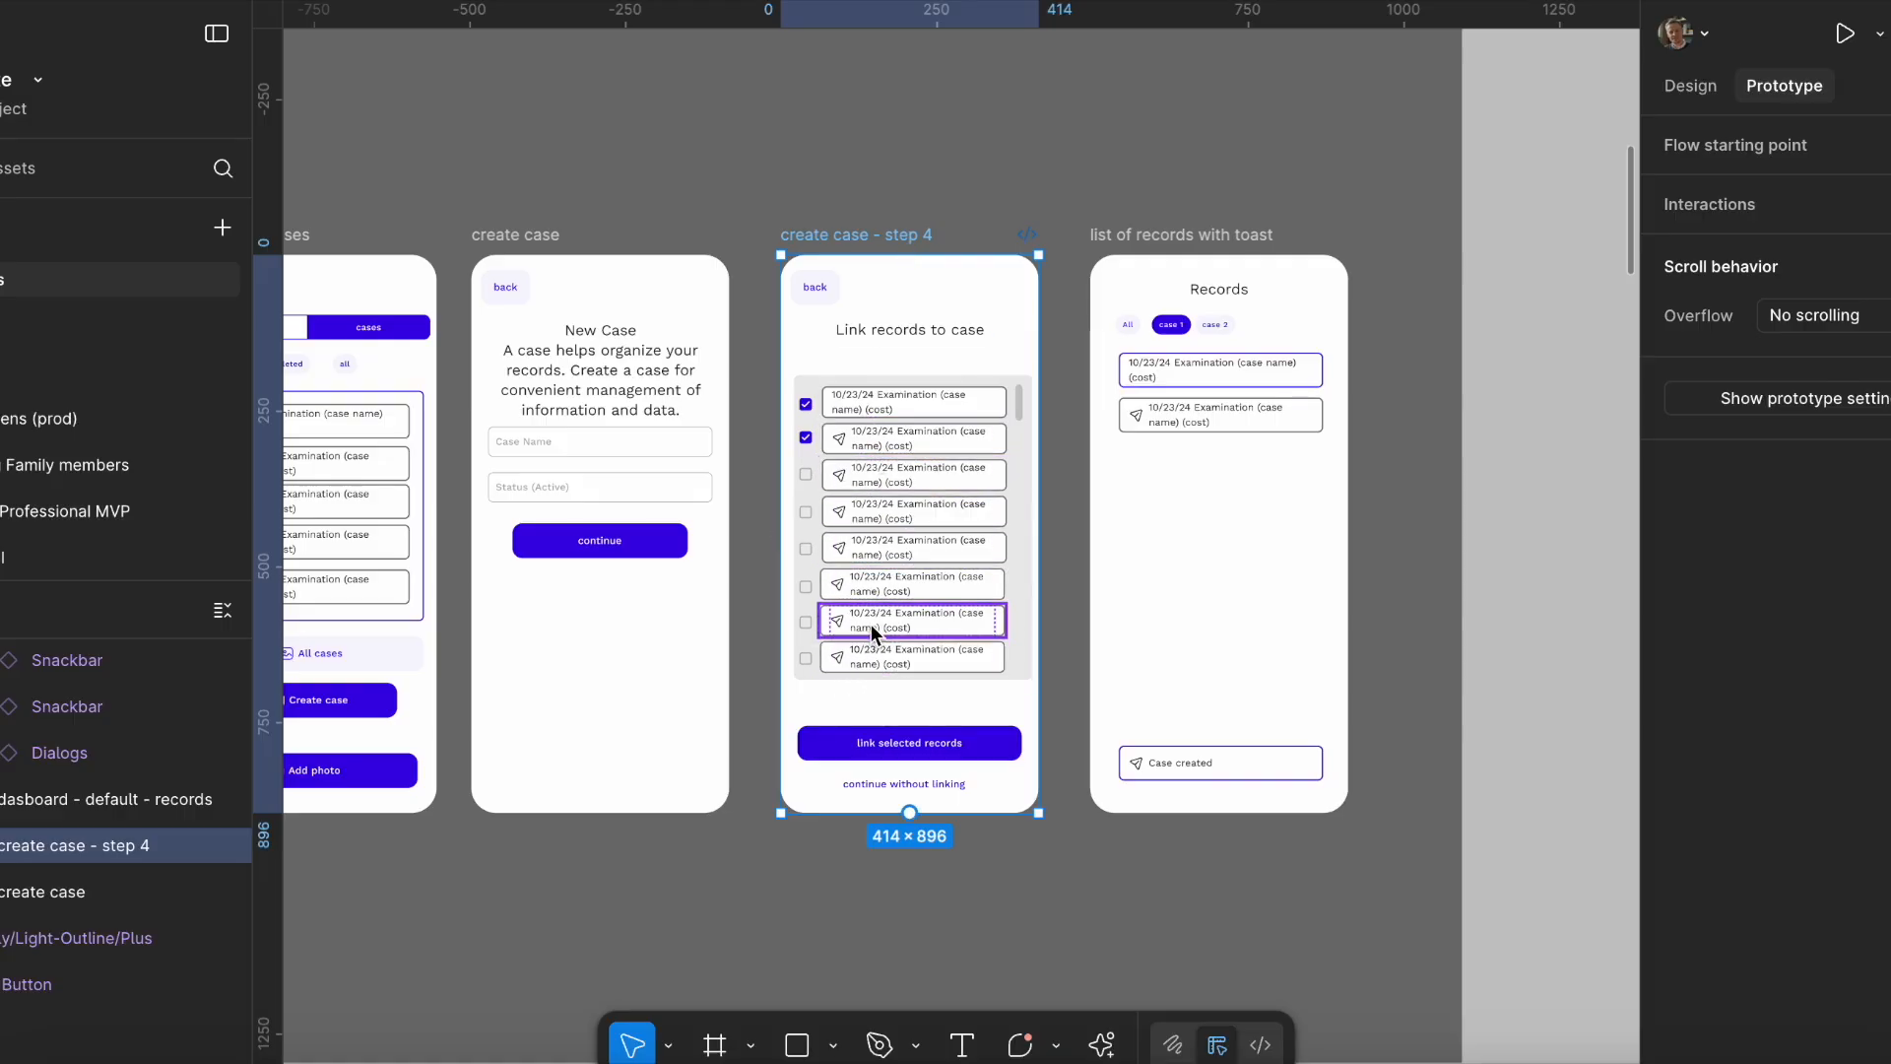
left_click(1252, 240)
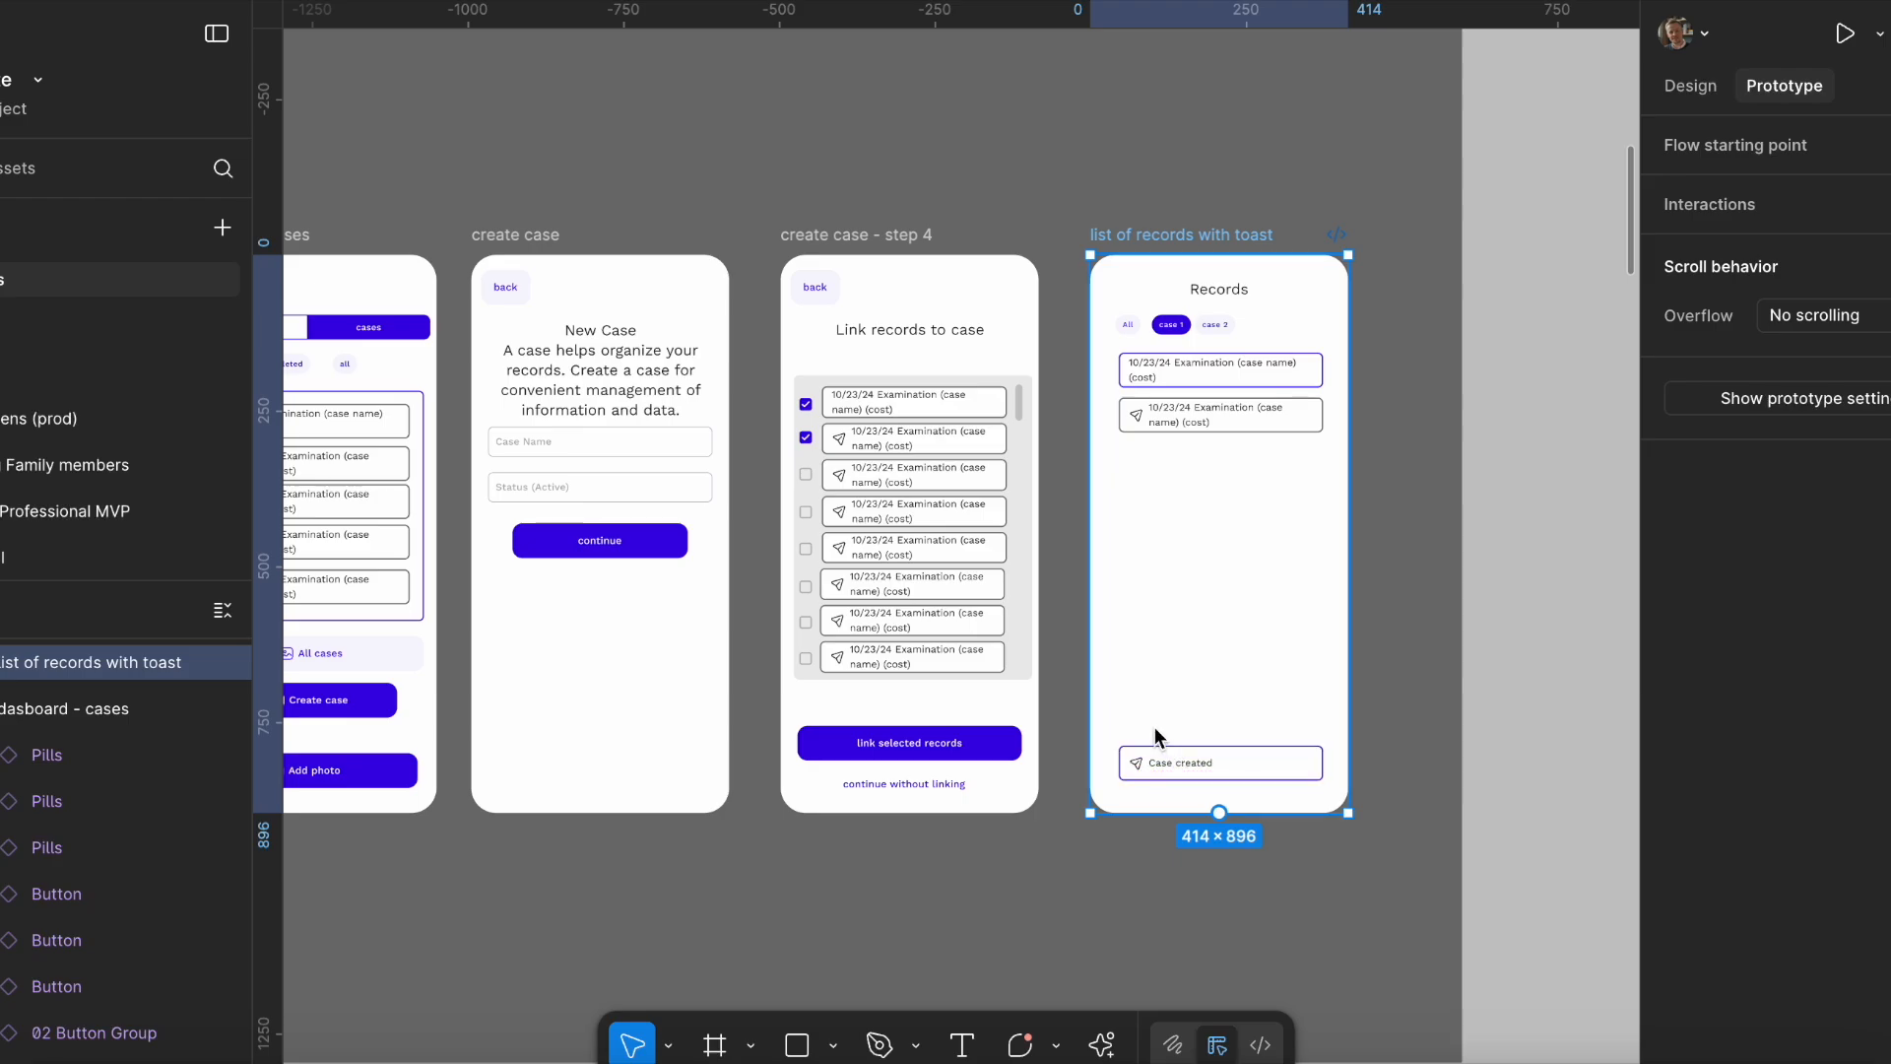
Examine the wireframes in the generic section, from settings, languages and help to logout, share, send feedback and rate the app.
scroll(1147, 724, "down", 2)
scroll(853, 522, "down", 3)
left_click_drag(851, 521, 446, 677)
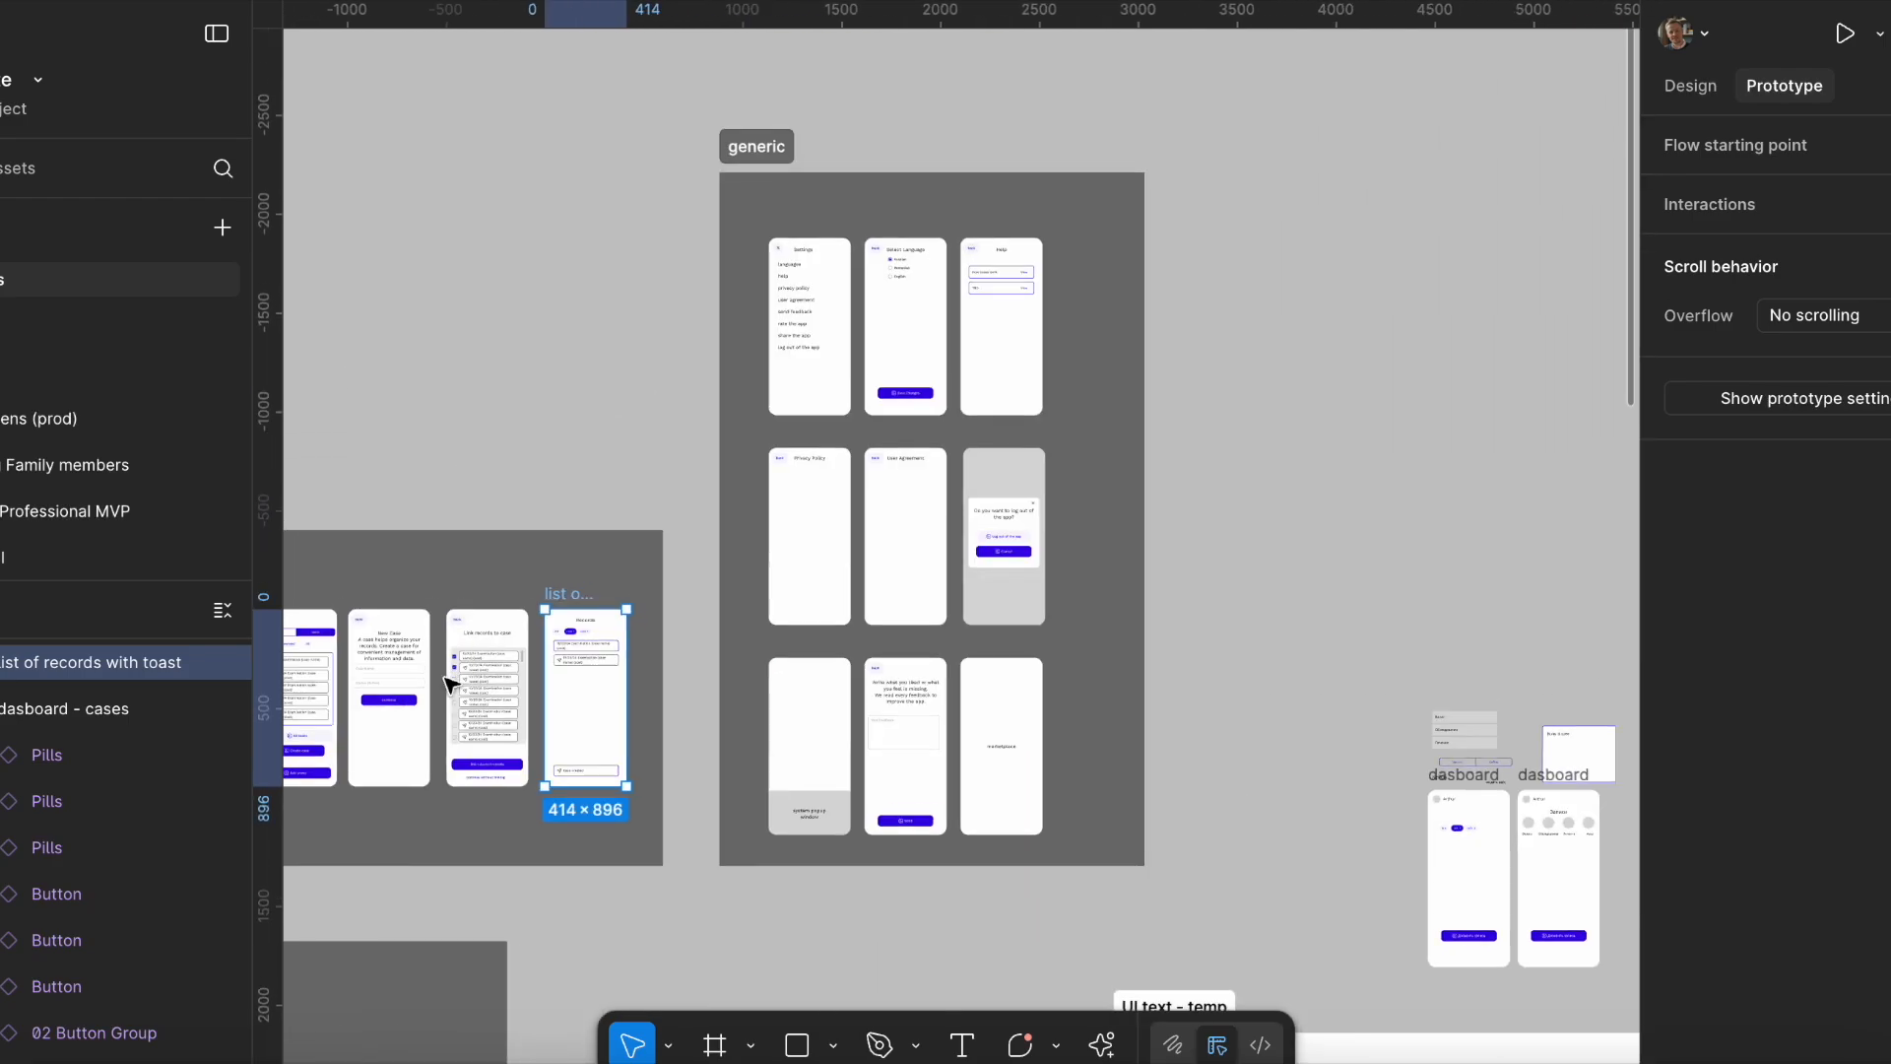
scroll(900, 306, "up", 4)
scroll(859, 363, "down", 1)
scroll(701, 436, "down", 1)
left_click_drag(774, 443, 852, 156)
left_click_drag(969, 618, 1022, 297)
scroll(1022, 298, "down", 3)
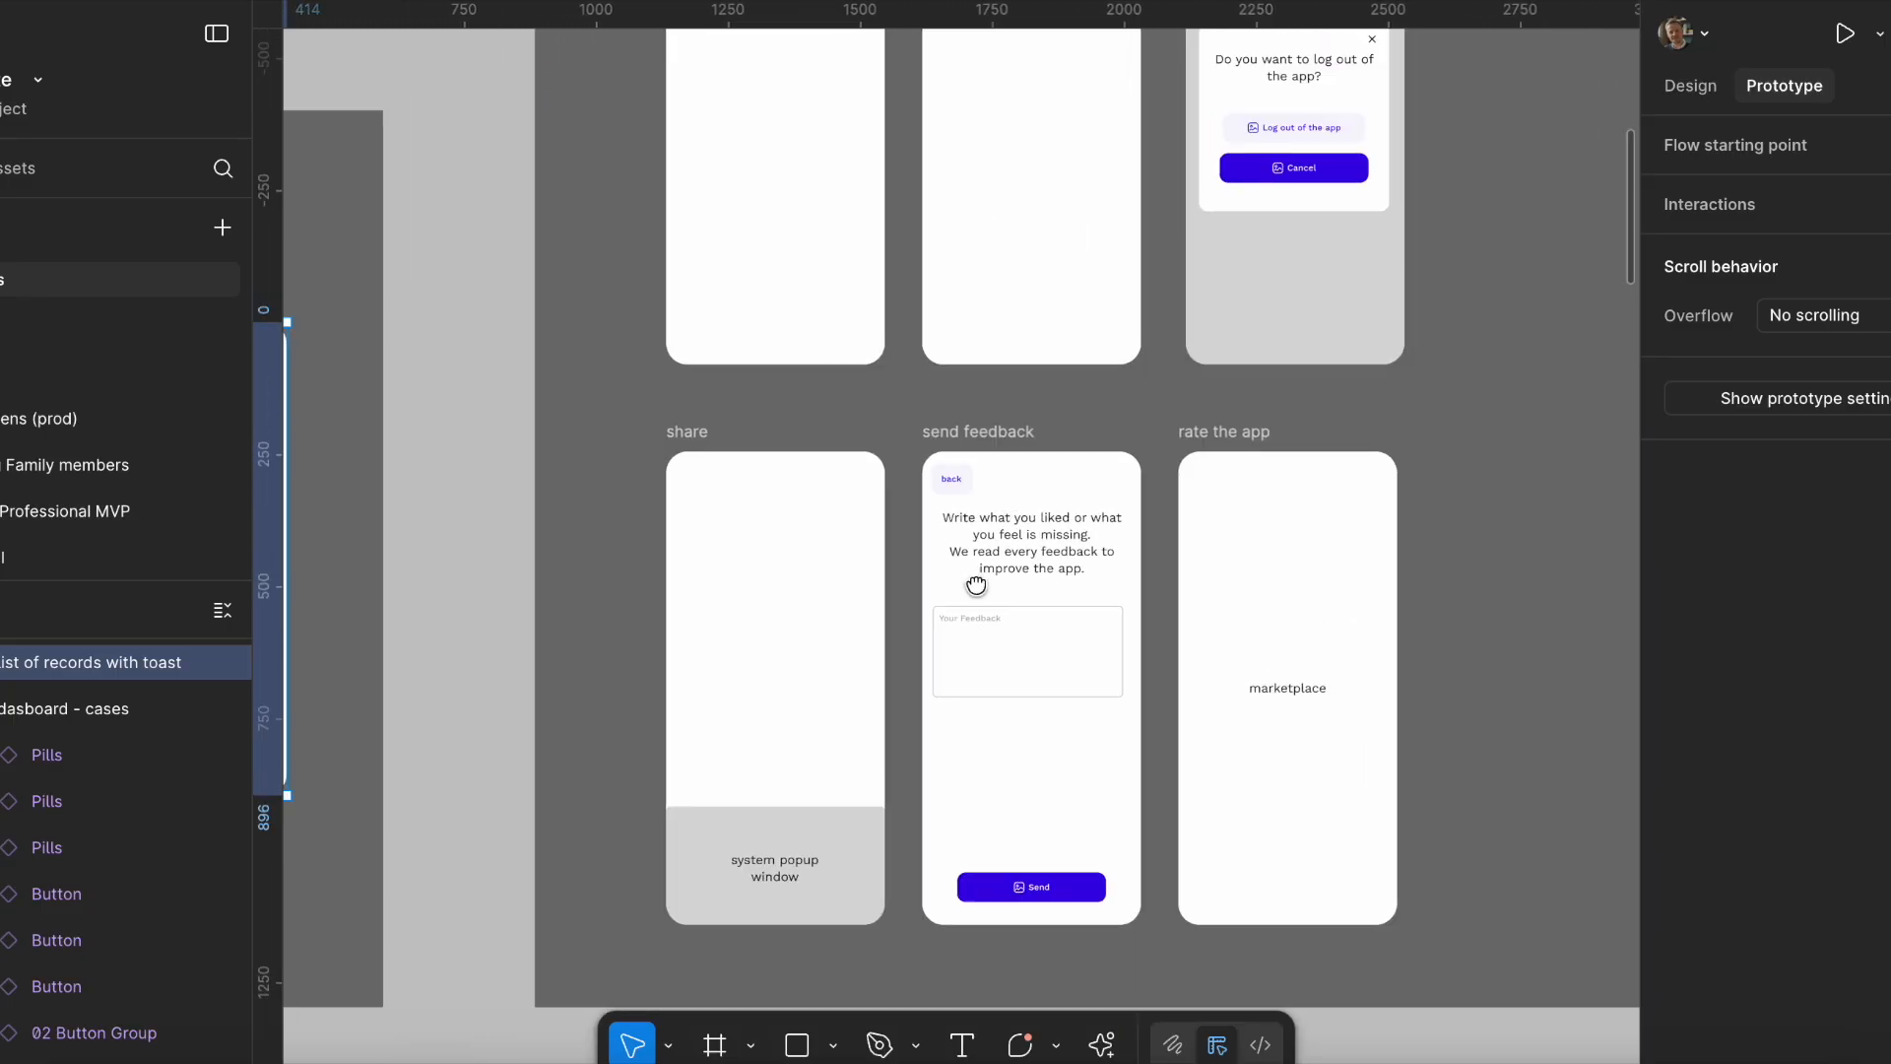
scroll(975, 582, "up", 10)
scroll(684, 545, "up", 2)
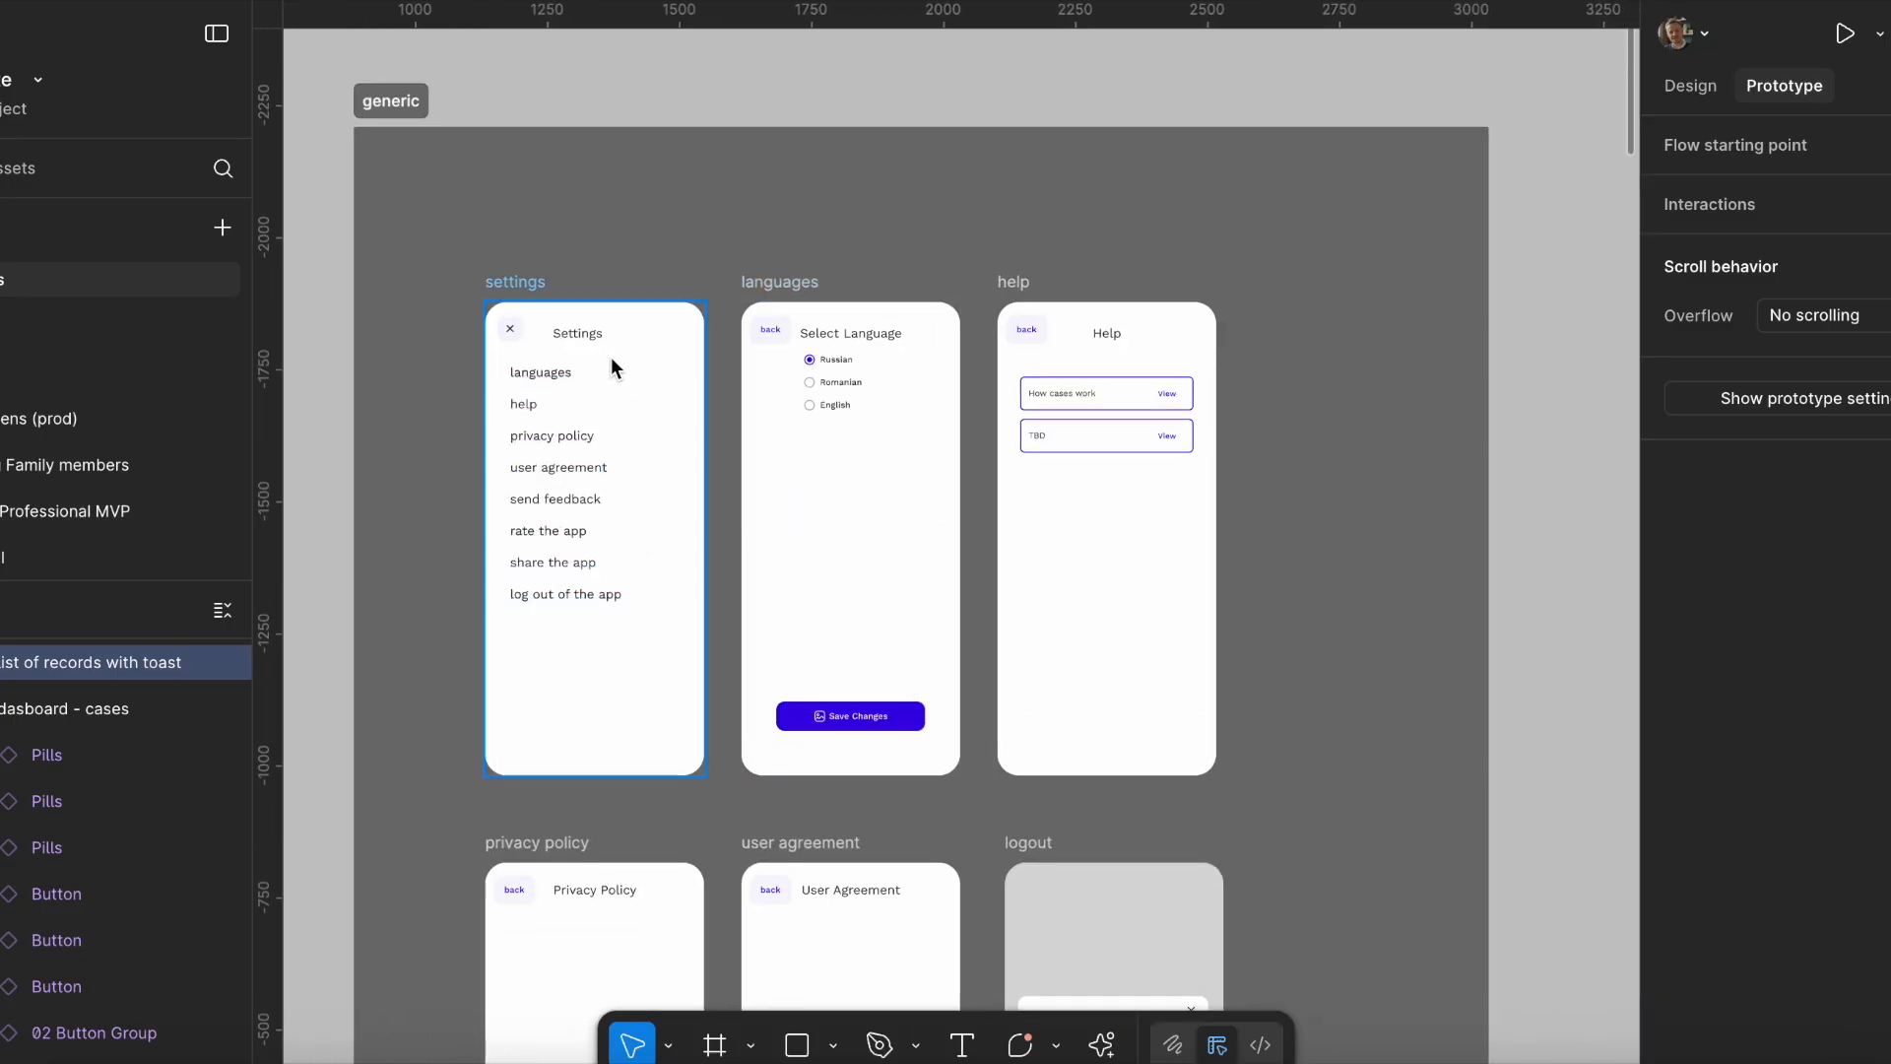
left_click_drag(625, 578, 707, 304)
left_click_drag(886, 735, 940, 224)
Read the visit, examination and treatment field lists in the UI text - temp section.
scroll(1073, 552, "down", 5)
left_click_drag(1055, 531, 932, 152)
left_click_drag(1186, 374, 977, 254)
scroll(1059, 443, "up", 5)
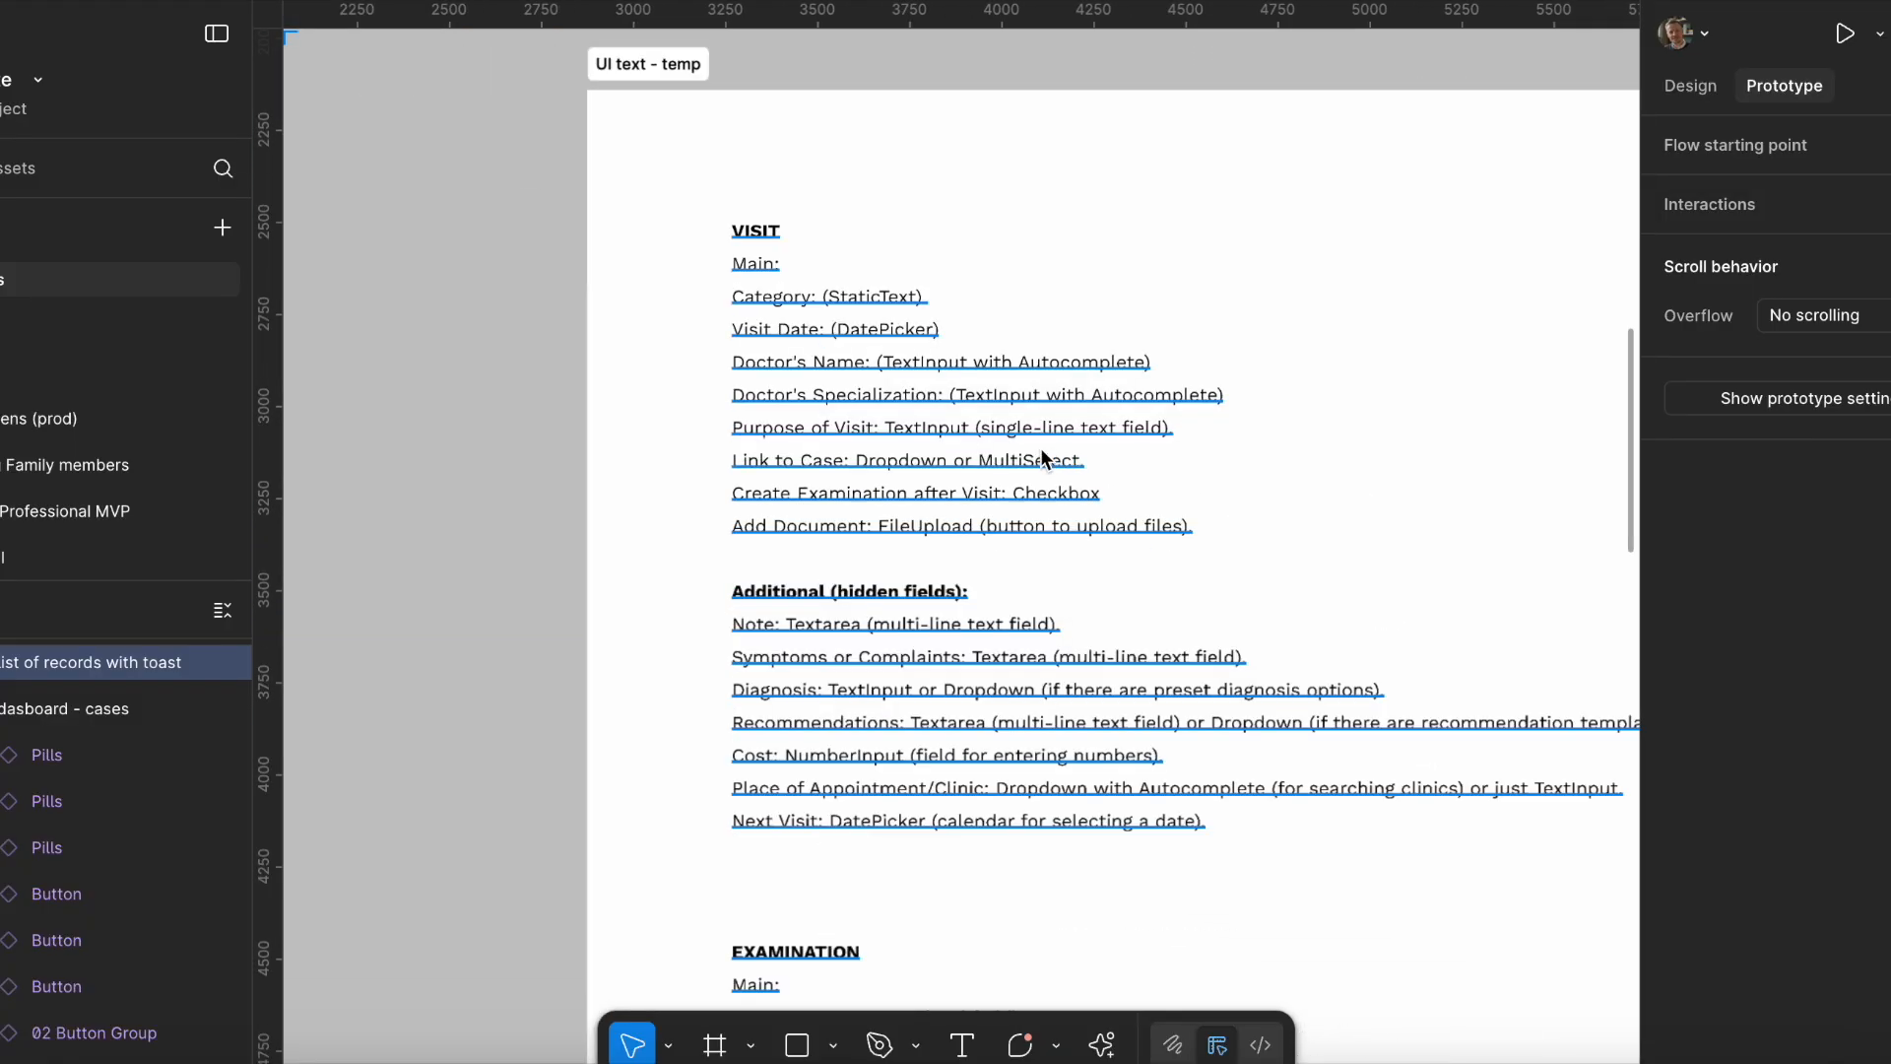
left_click_drag(972, 492, 810, 532)
scroll(776, 460, "down", 2)
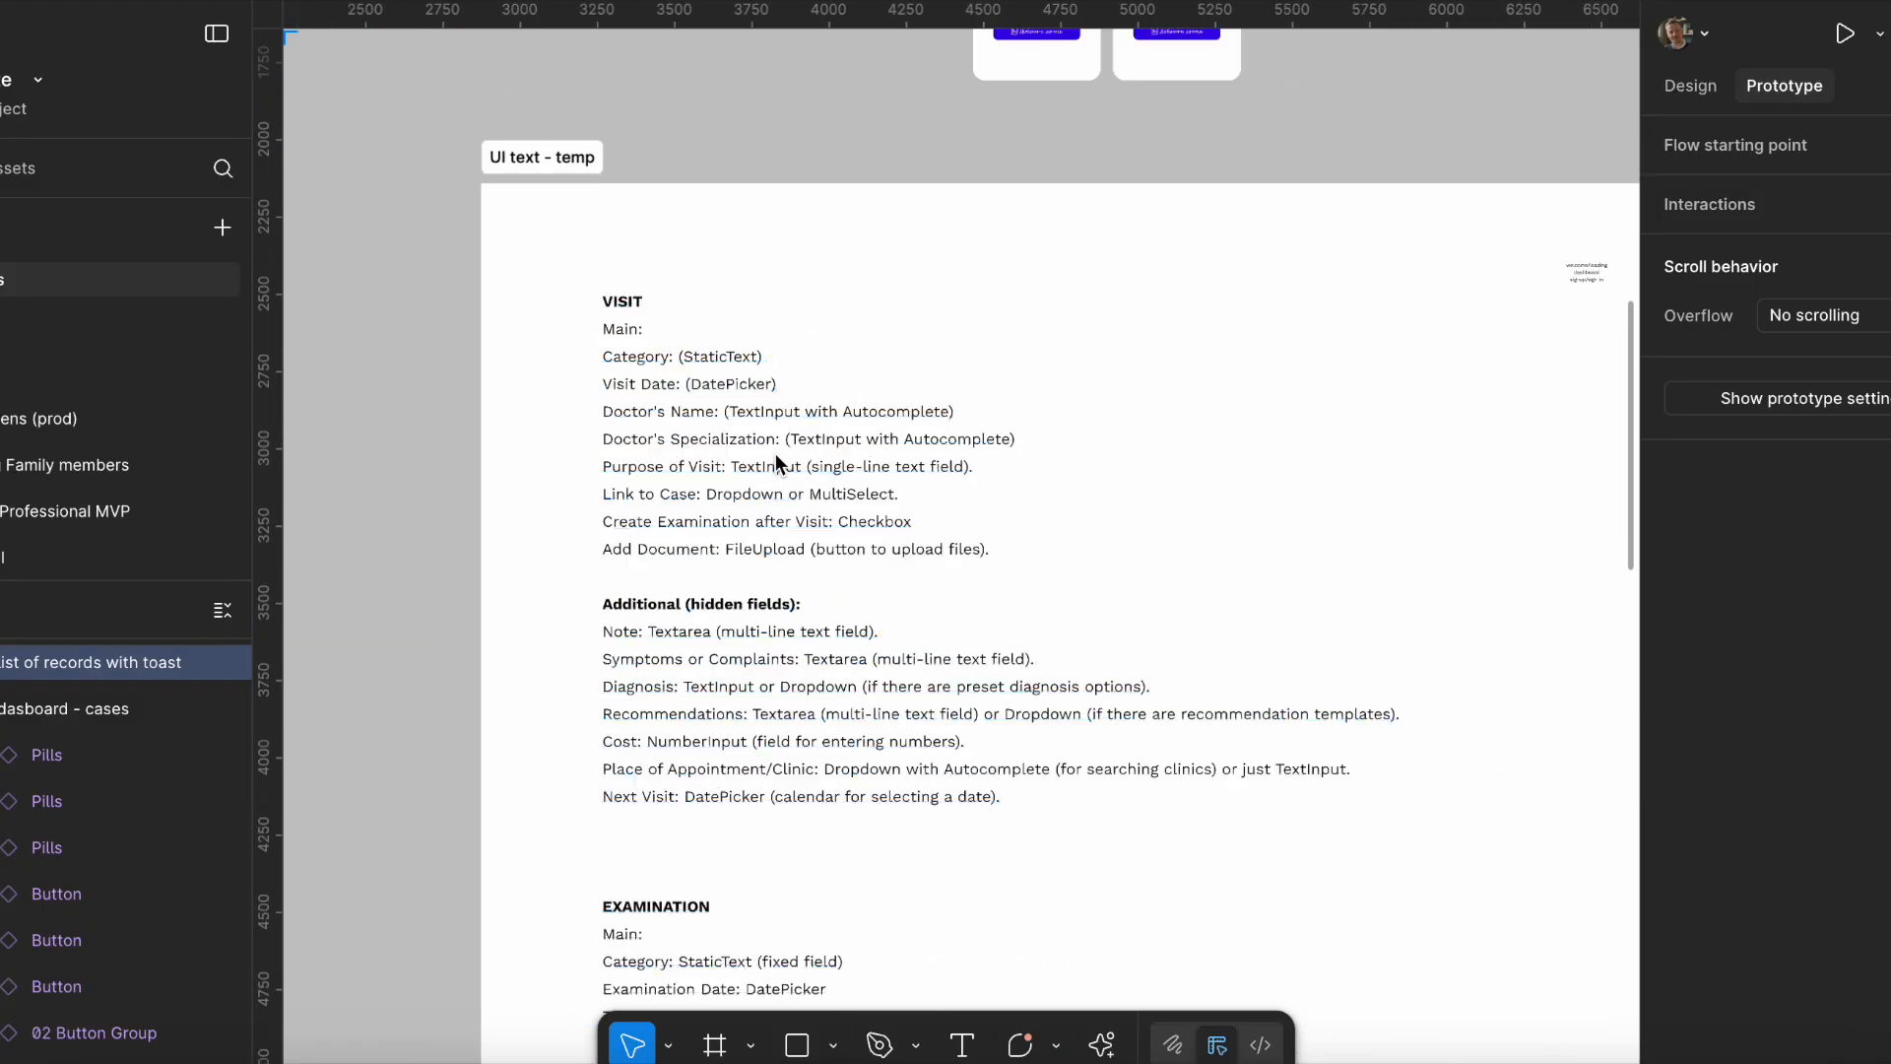
left_click_drag(773, 721, 835, 247)
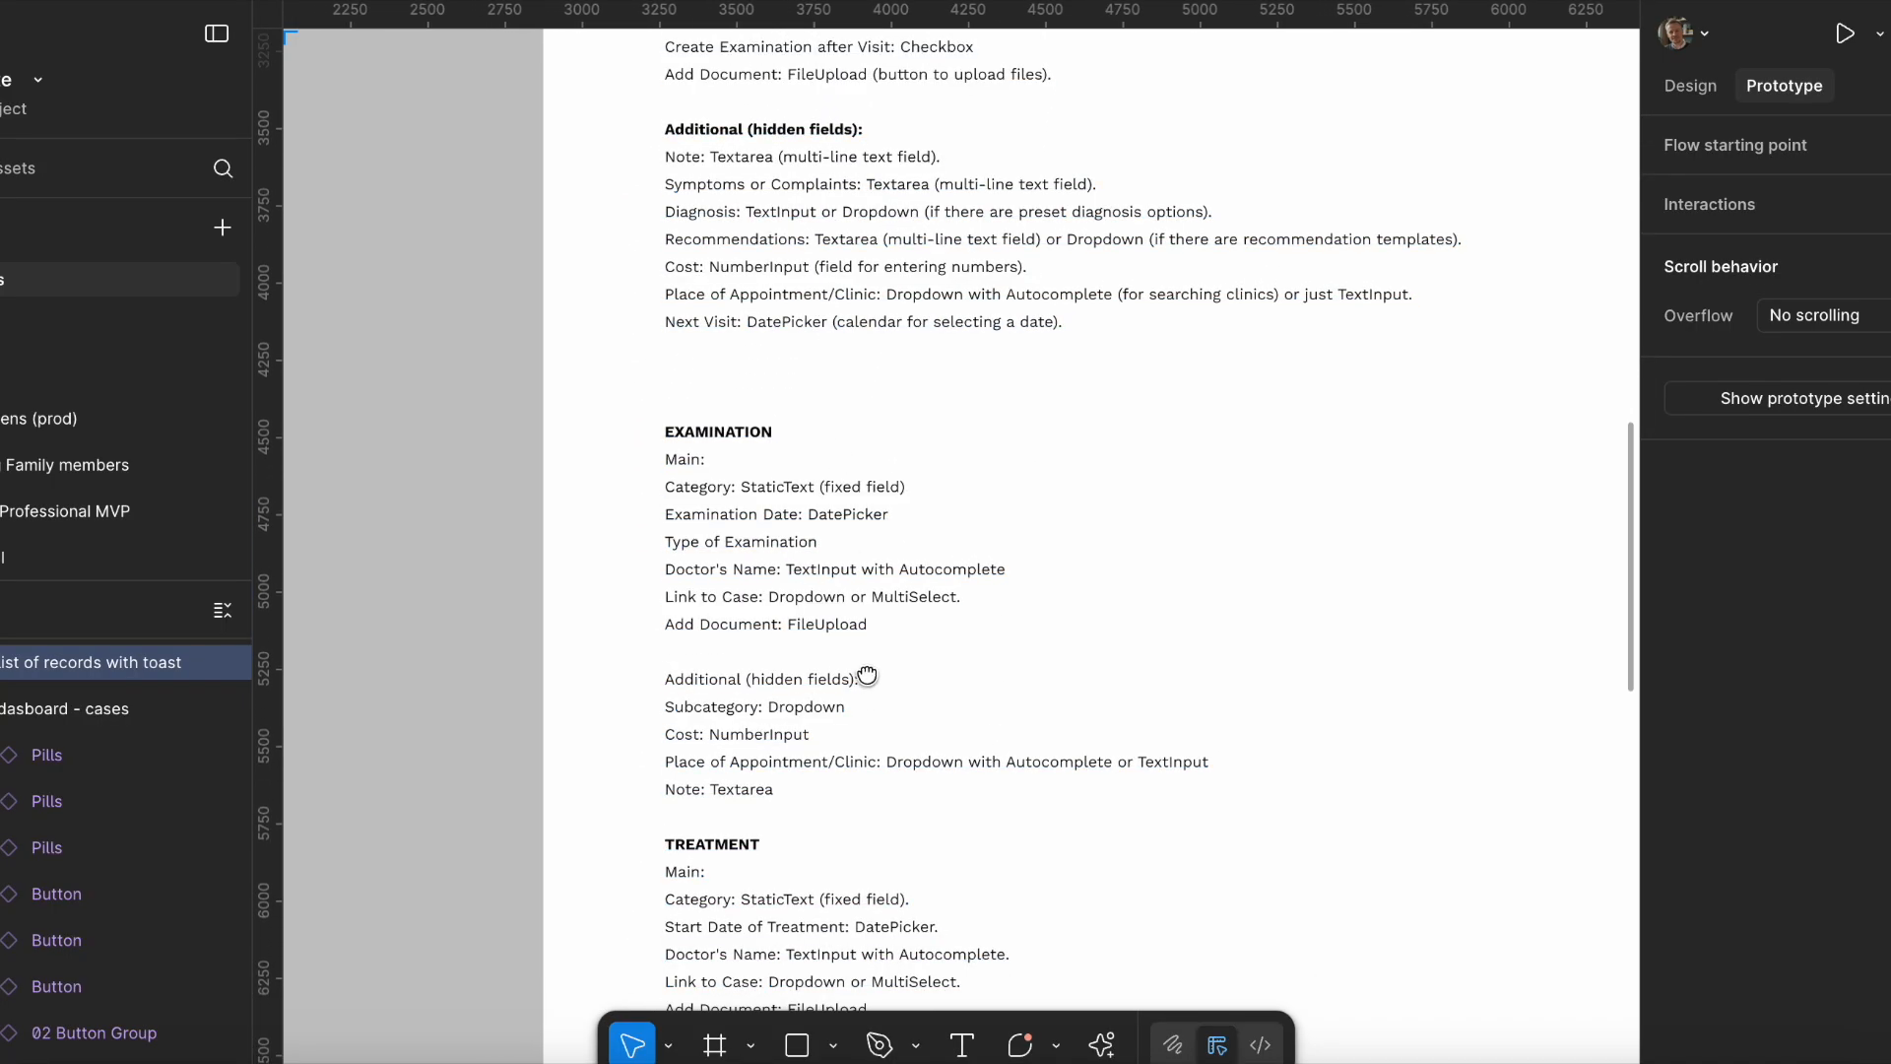
left_click_drag(870, 697, 860, 335)
left_click_drag(867, 647, 861, 379)
scroll(889, 404, "up", 10)
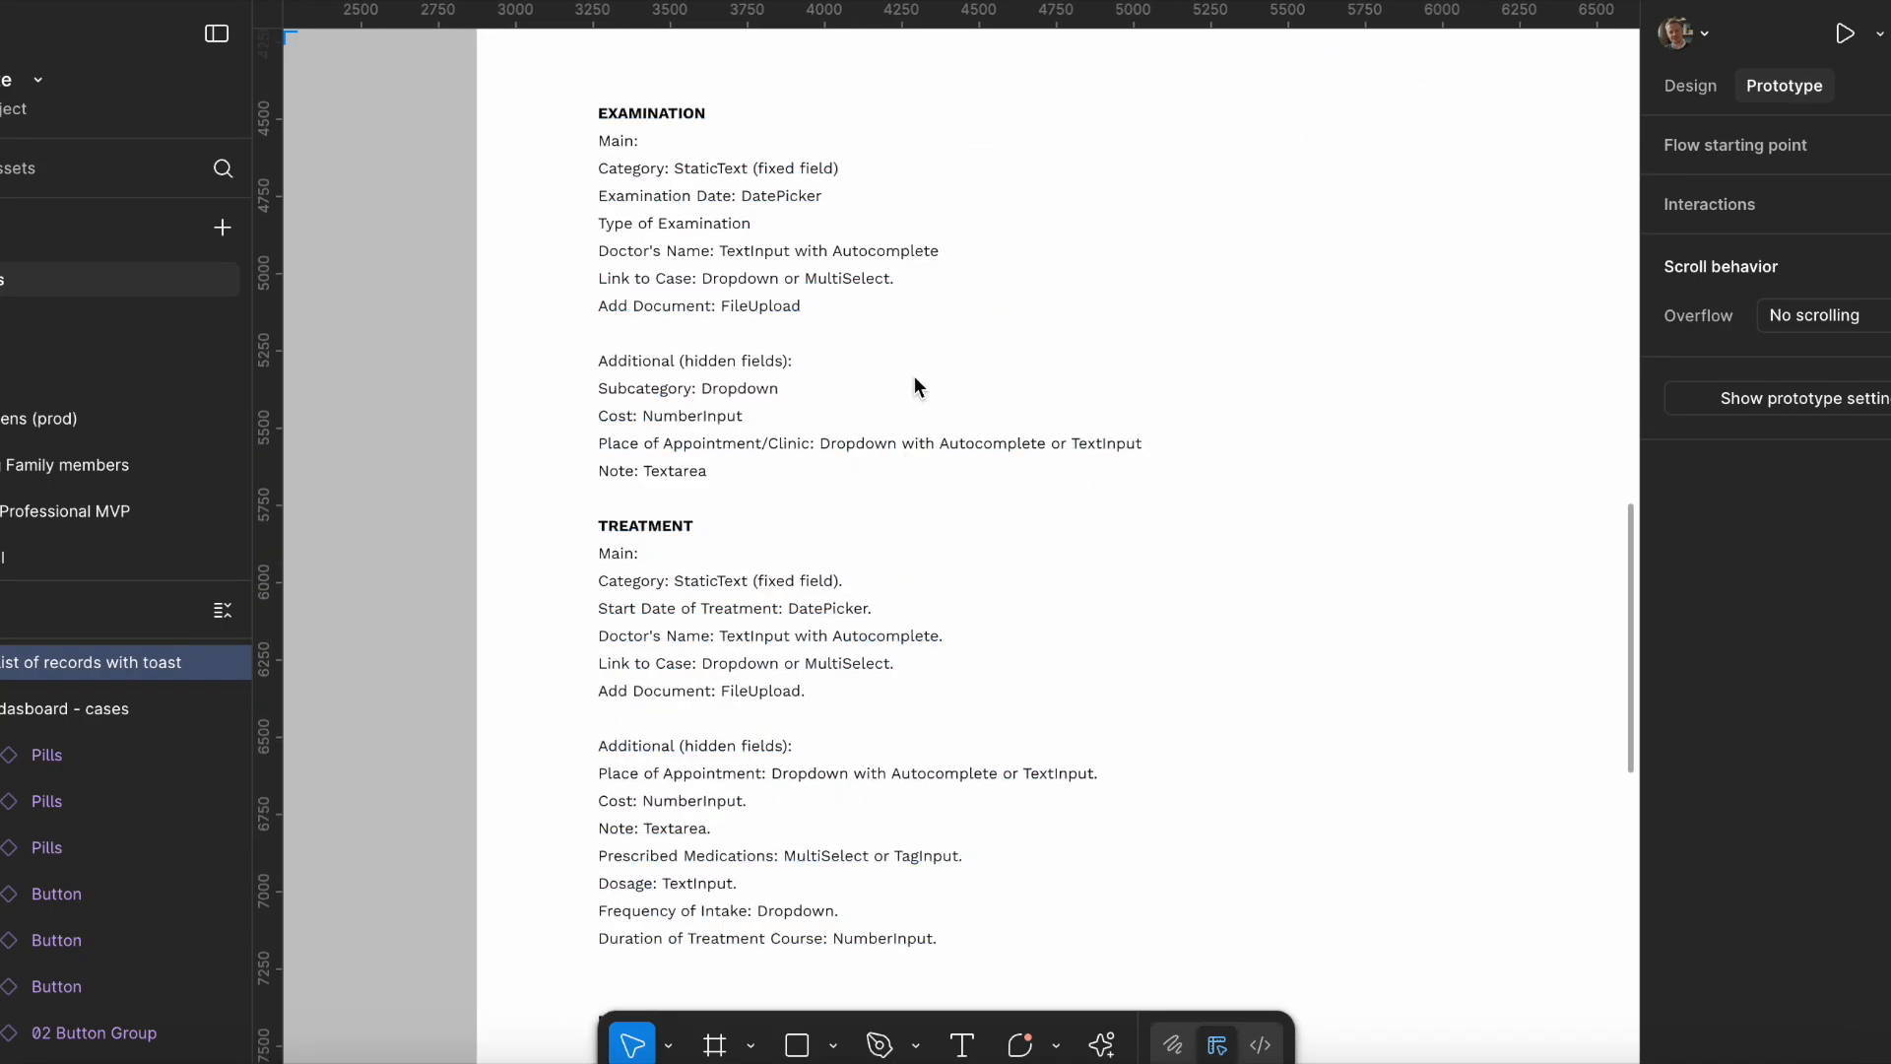
Review the visit fields again and view the two draft dasboard screens above the UI text - temp section.
left_click_drag(901, 486, 1025, 506)
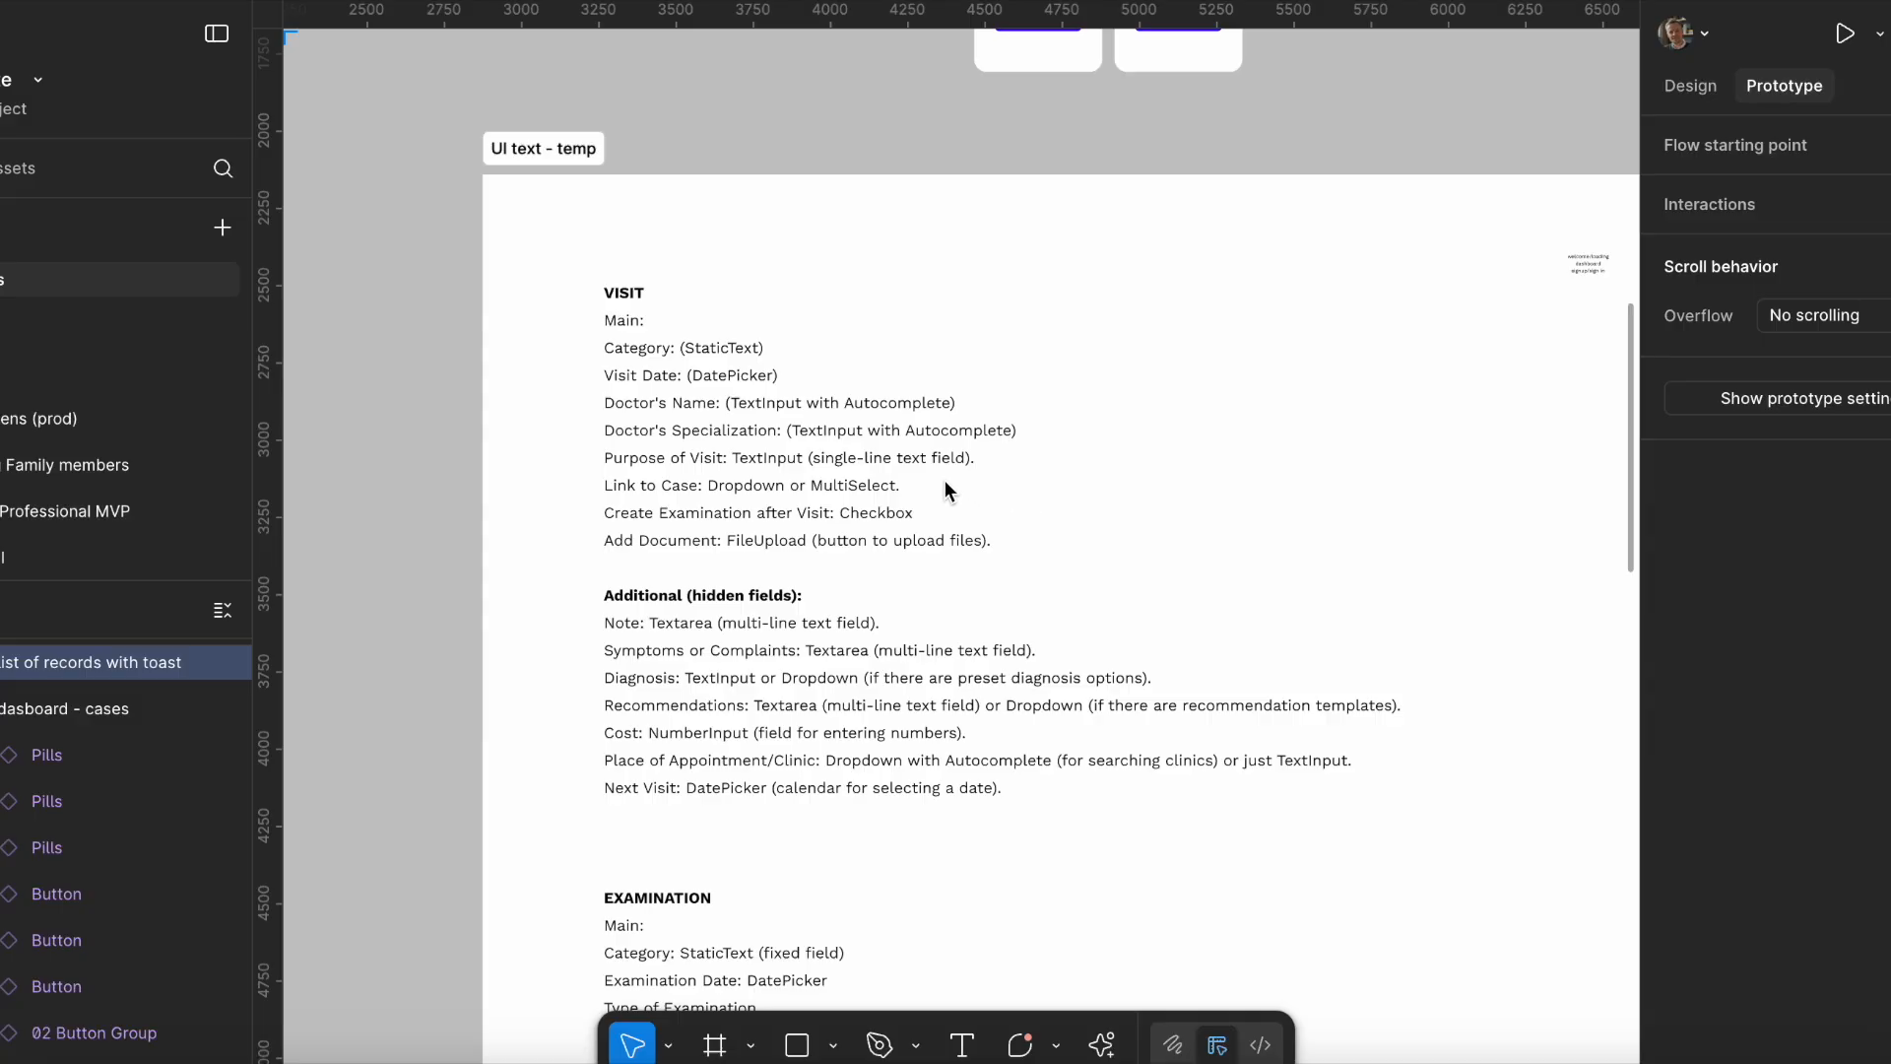
scroll(944, 481, "down", 1)
left_click_drag(971, 237, 812, 636)
scroll(818, 576, "down", 3)
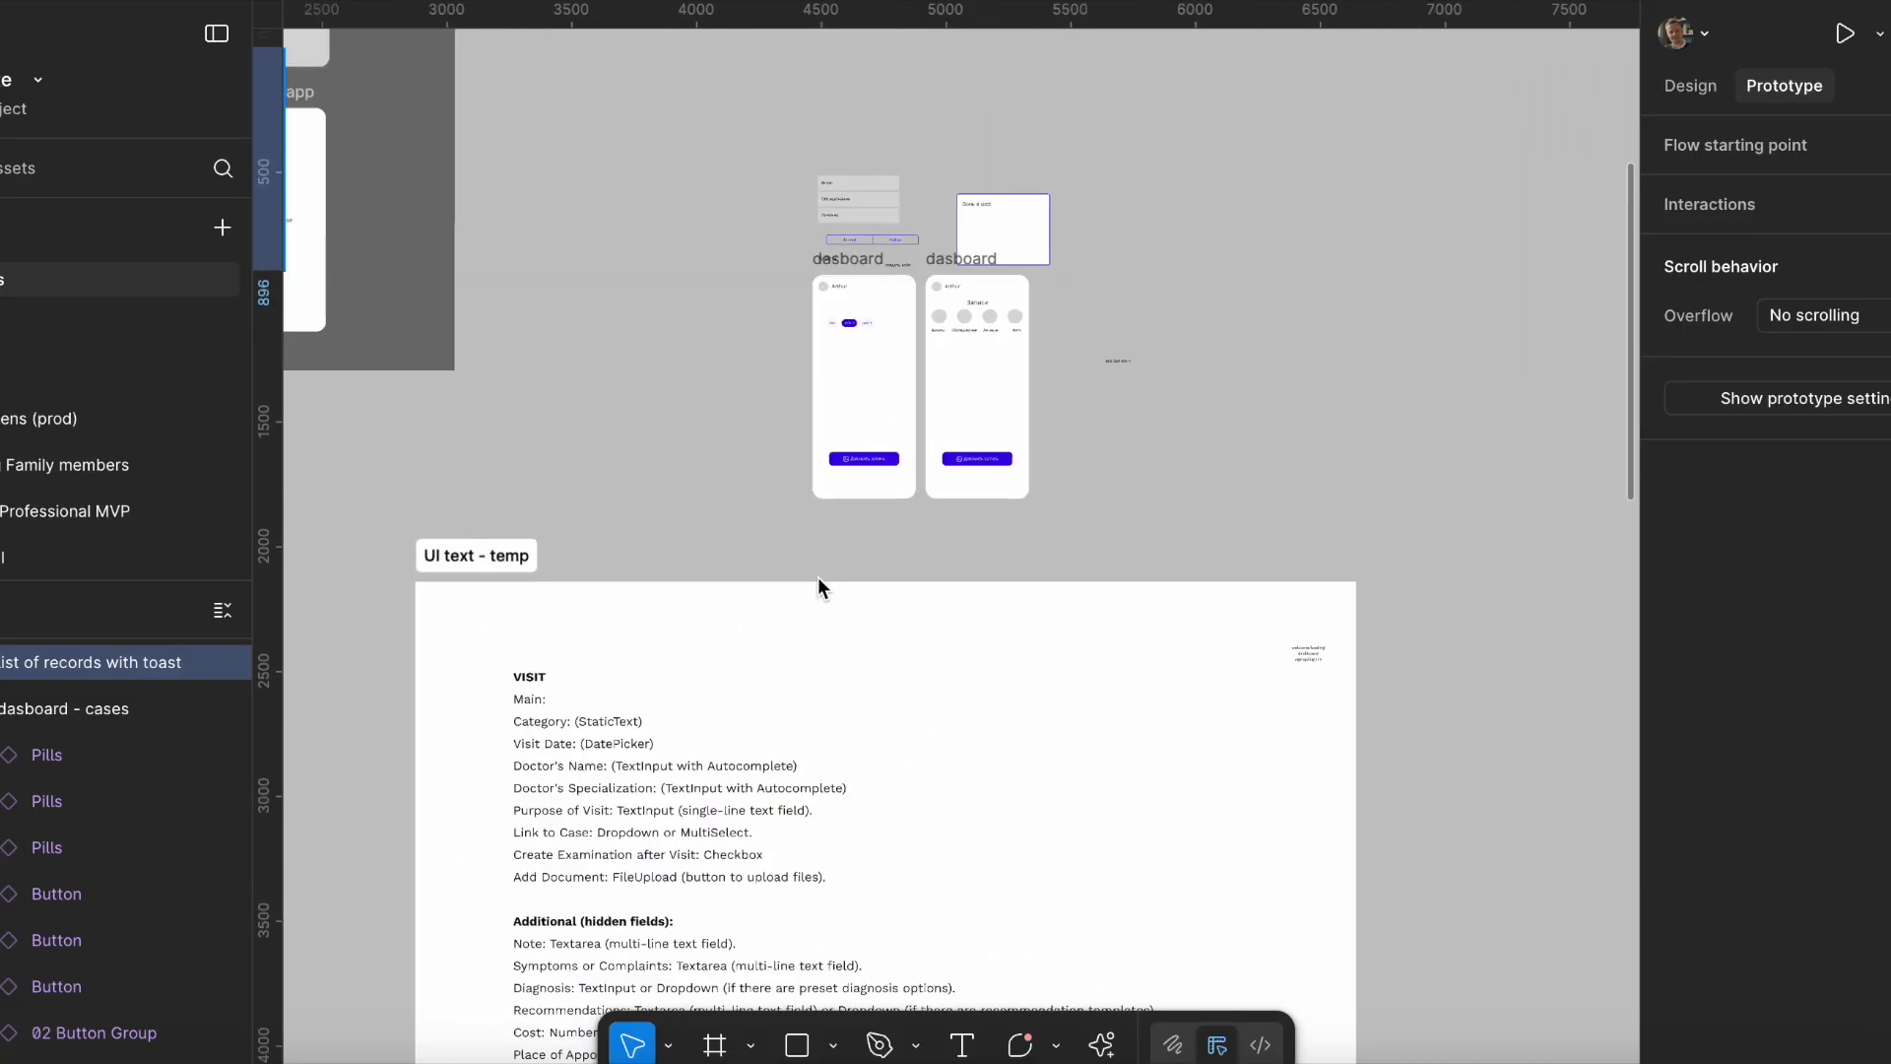
scroll(747, 583, "down", 2)
scroll(867, 570, "down", 2)
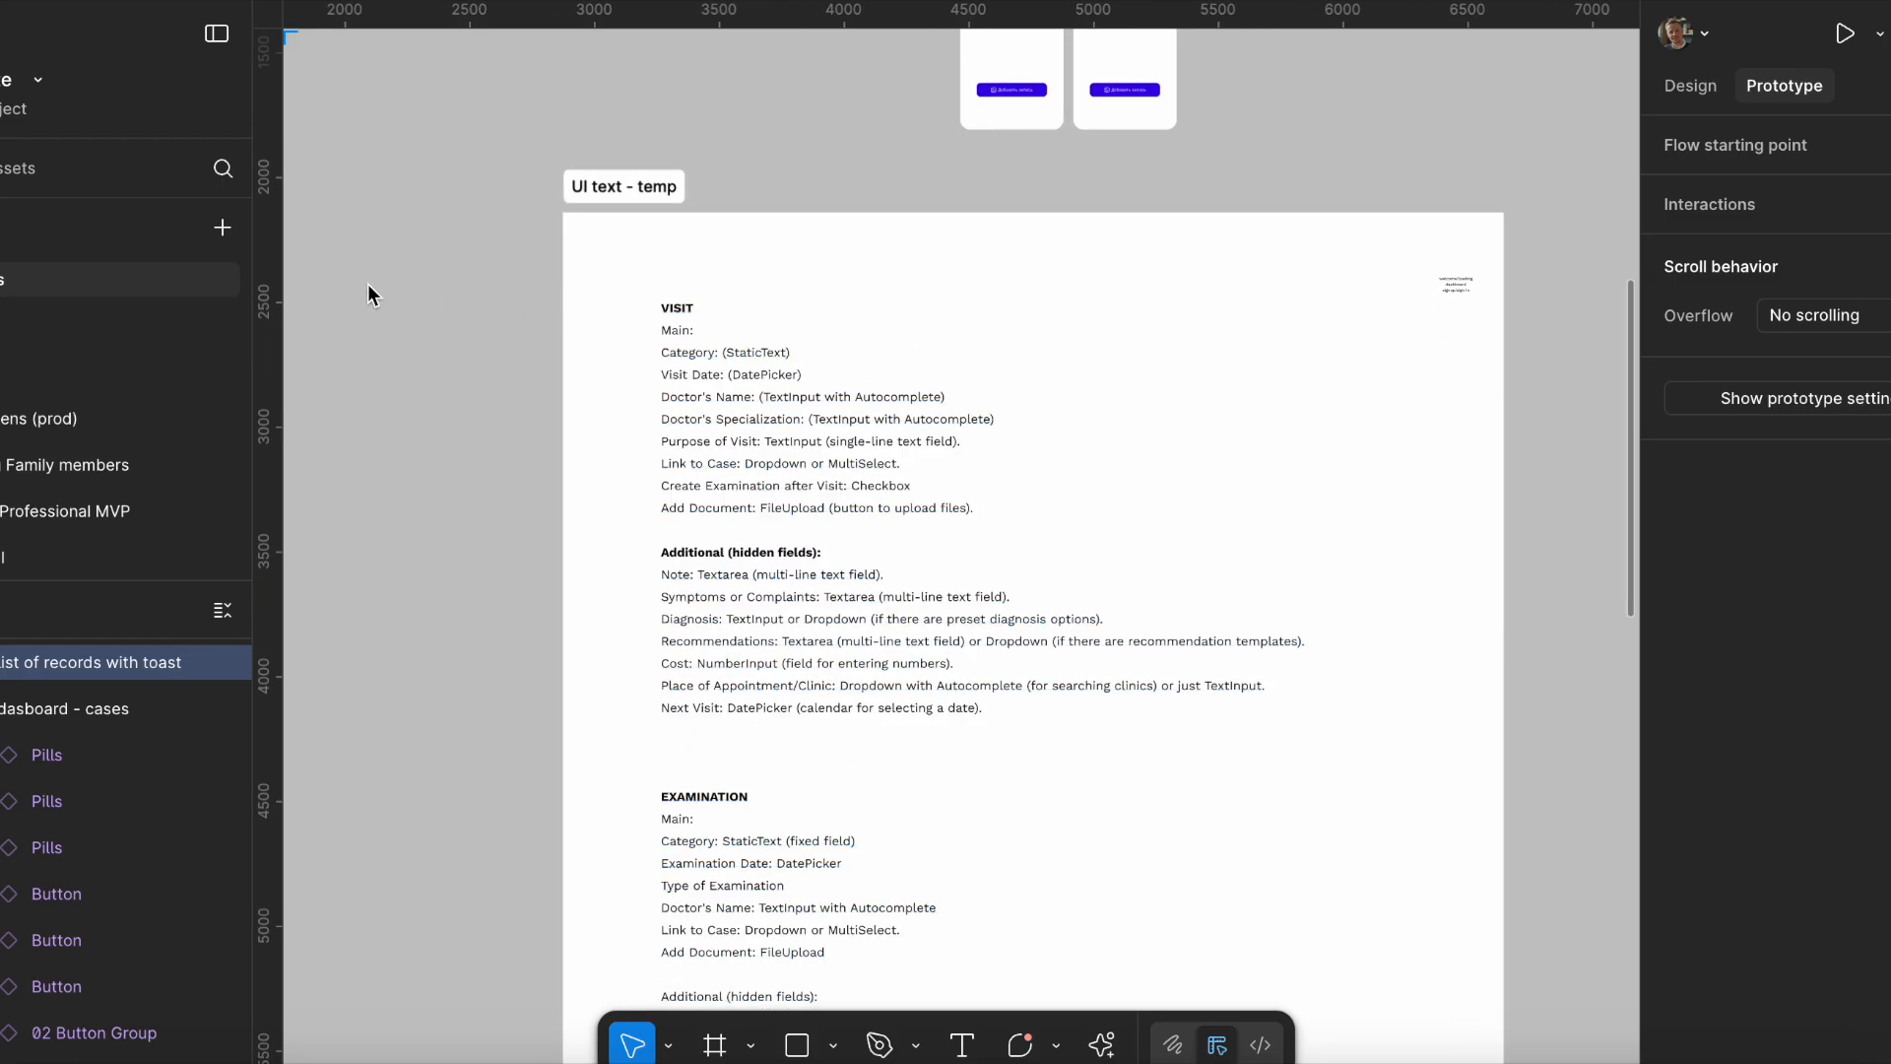
Open the production screens page, view its flow overview, and switch to design mode to hide the prototype connections.
left_click(4, 423)
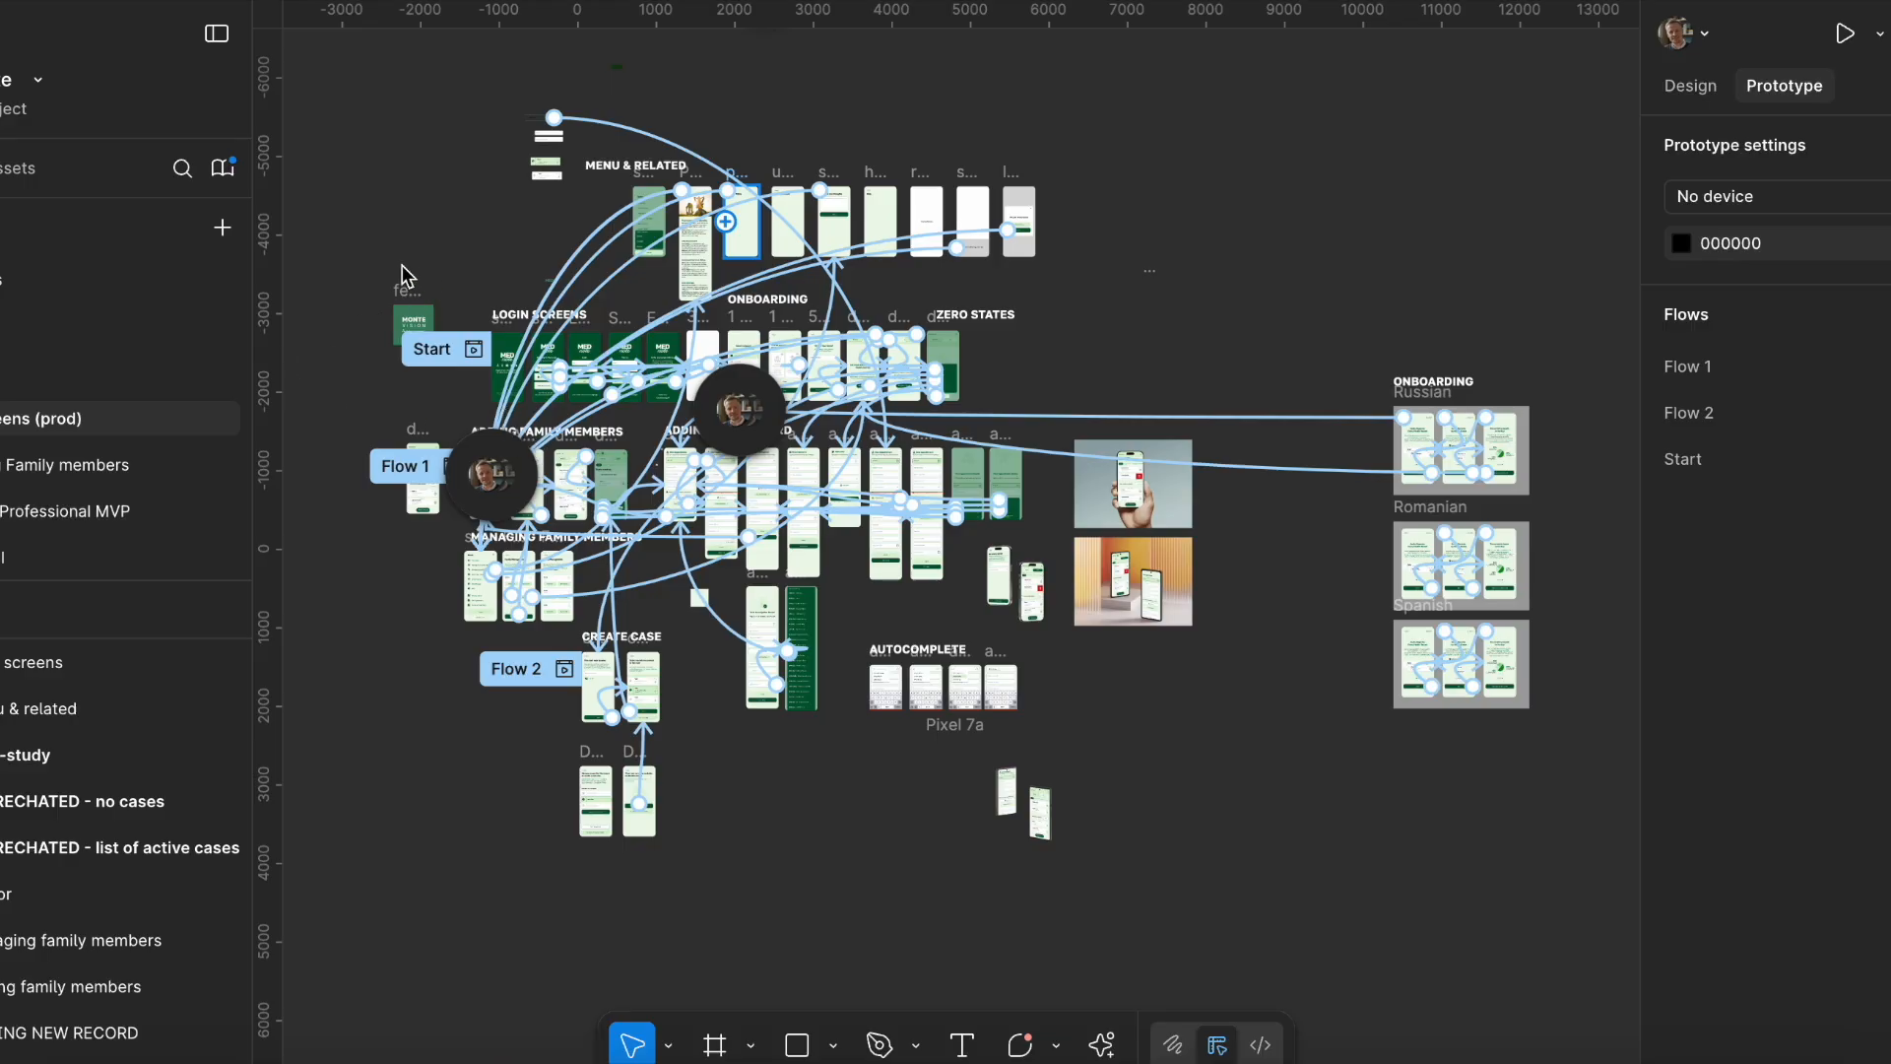
scroll(410, 275, "up", 3)
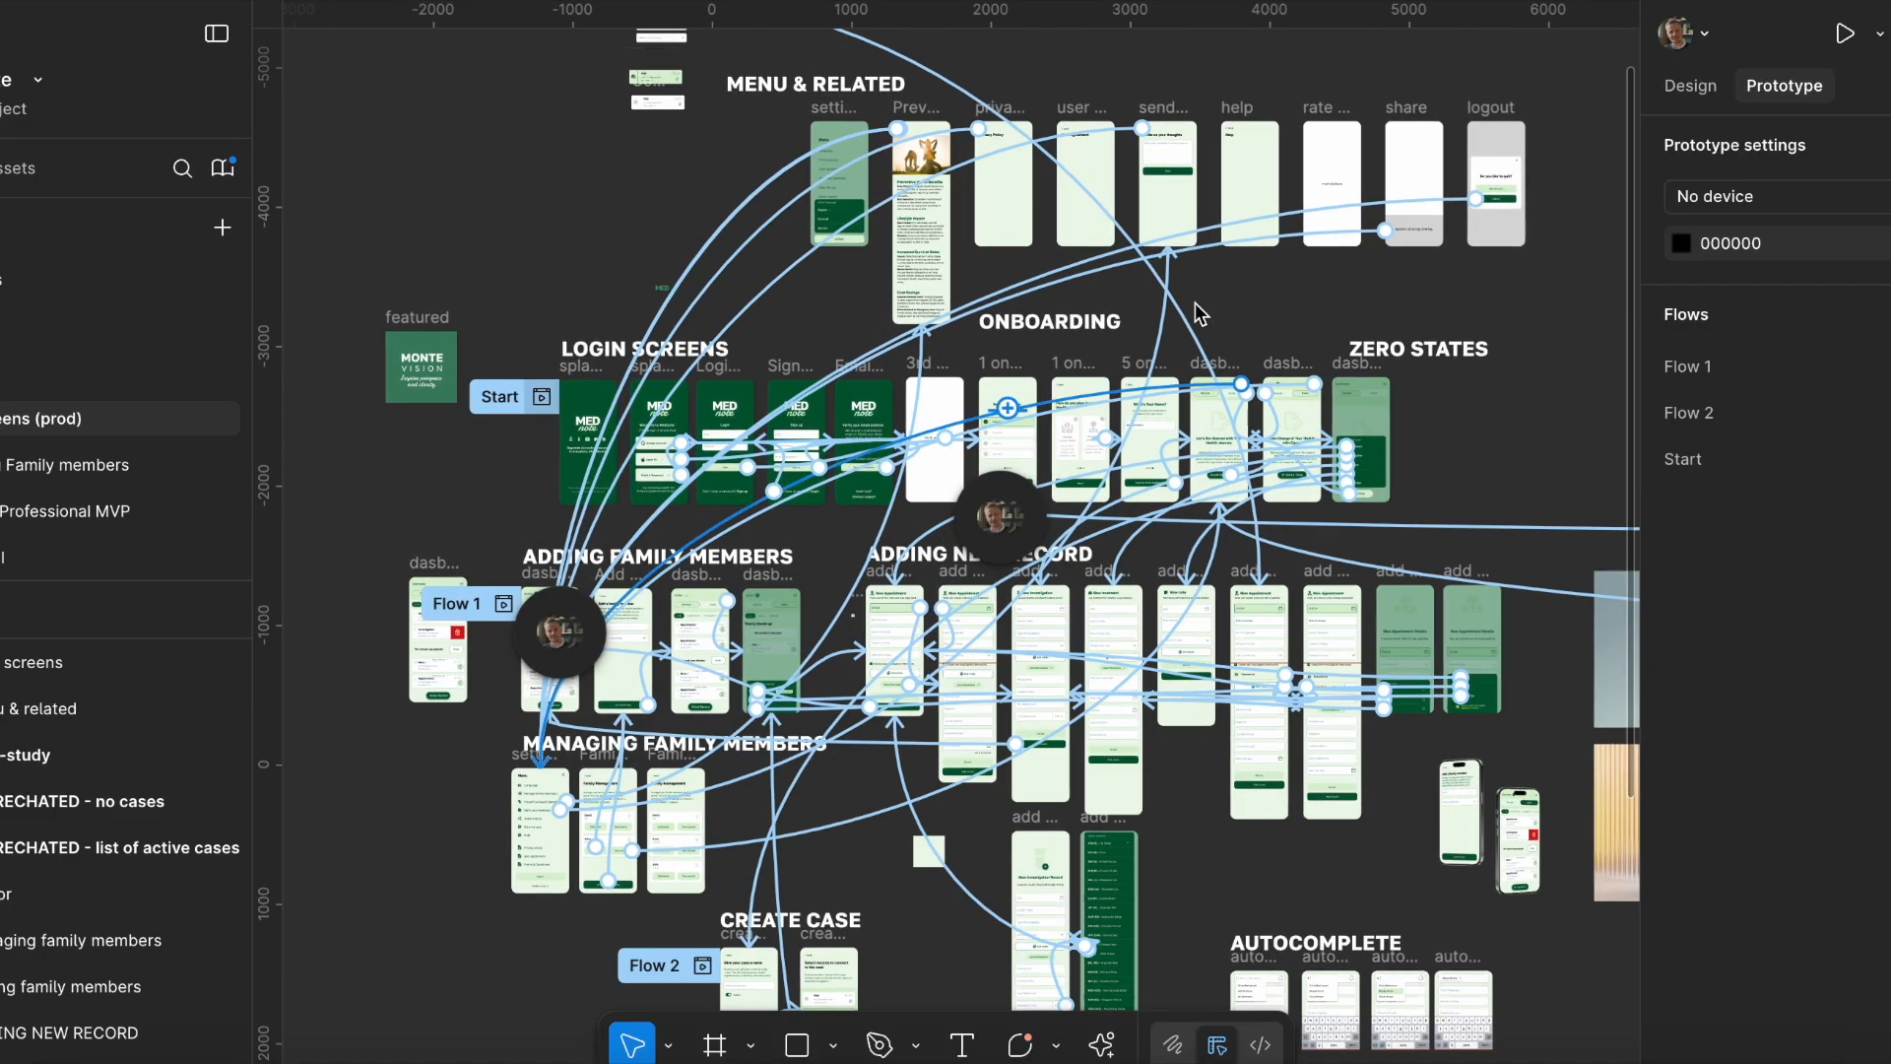
scroll(1132, 315, "up", 3)
scroll(1034, 334, "down", 3)
scroll(871, 364, "up", 2)
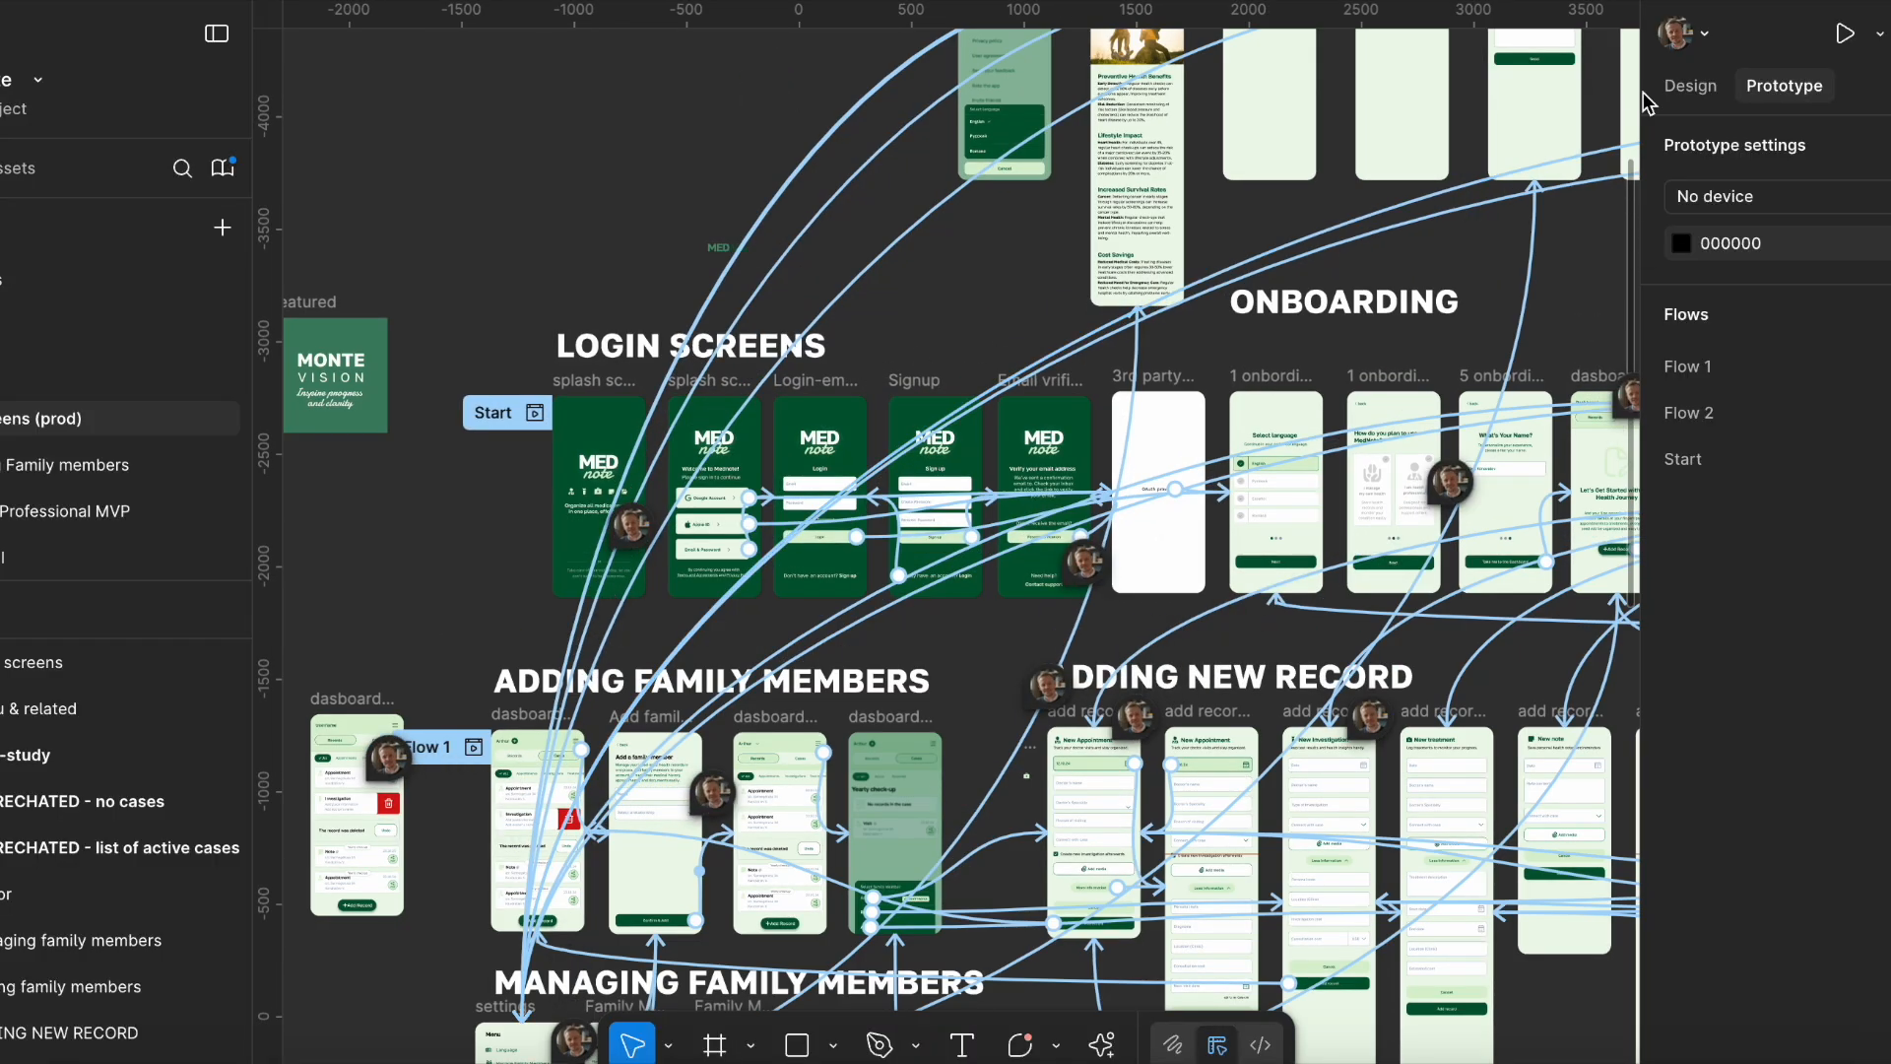
left_click(1686, 87)
Examine the production login screens, the onboarding screens and the zero-state dasboards in sequence.
scroll(749, 296, "up", 5)
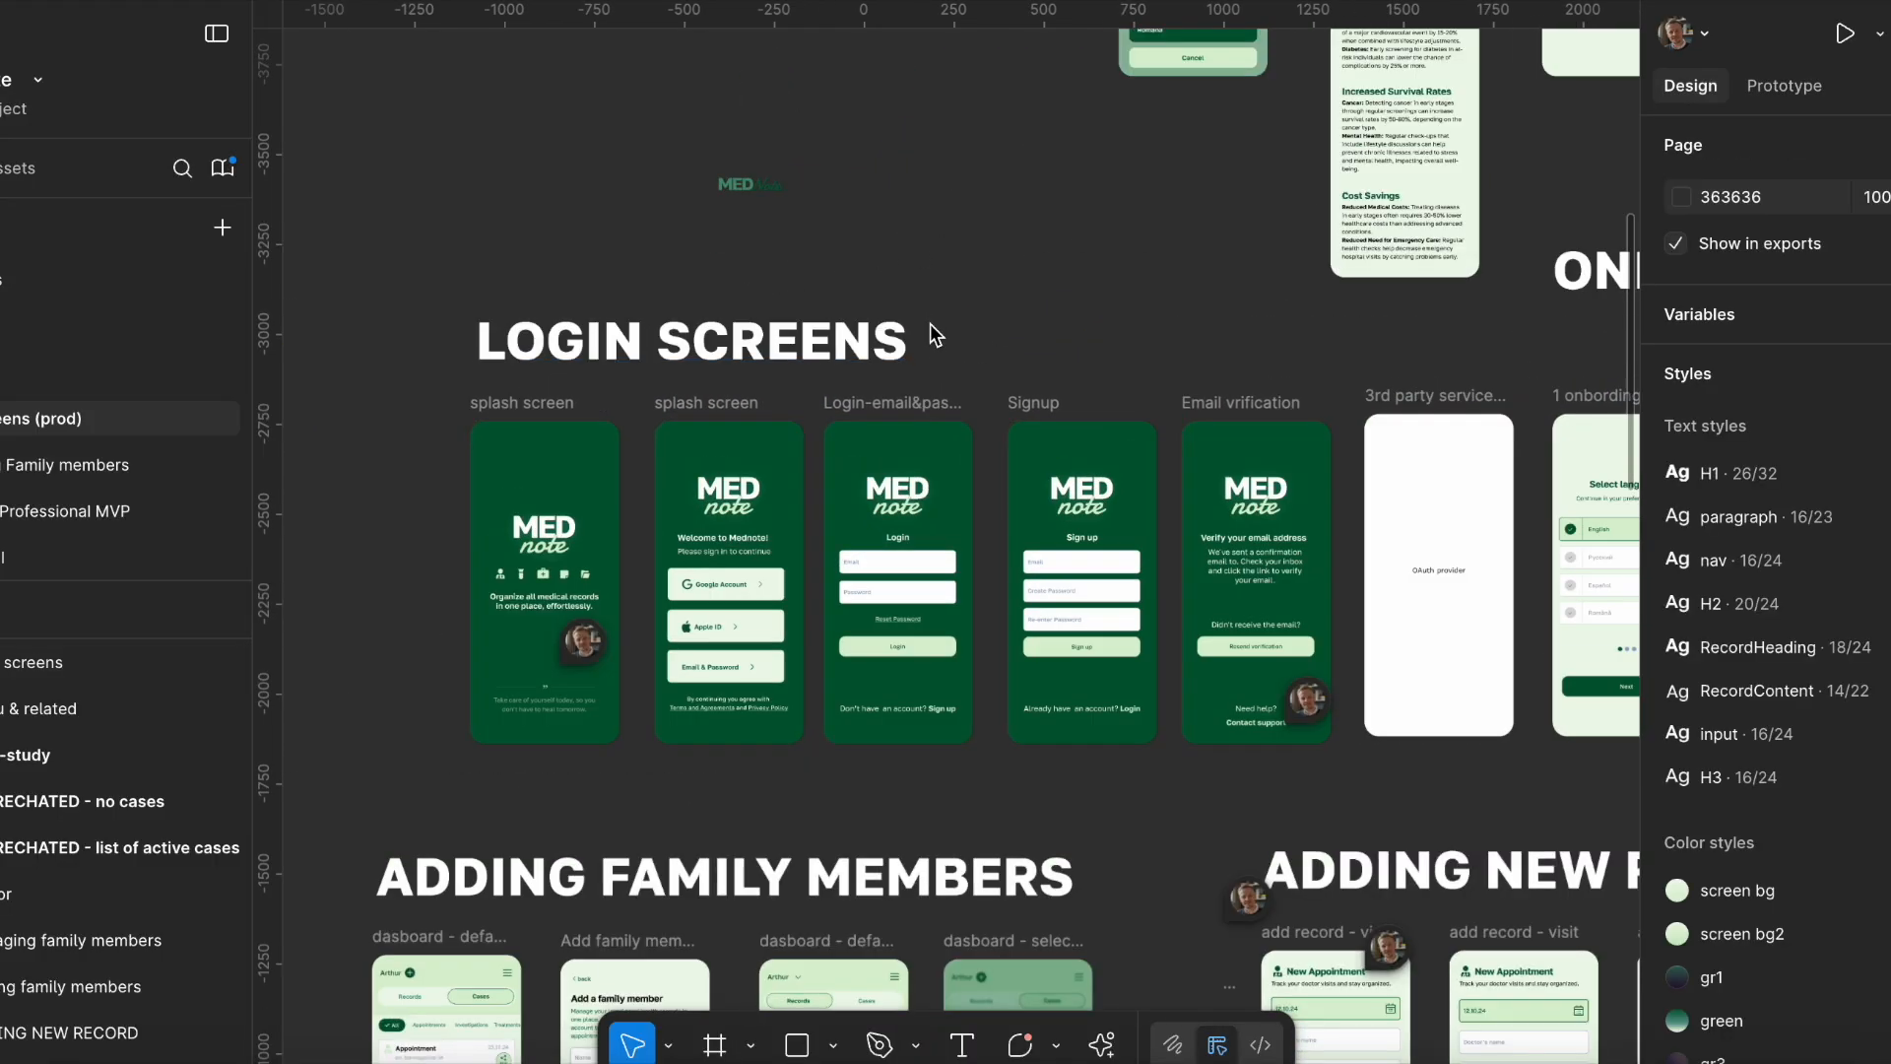
scroll(1243, 407, "right", 15)
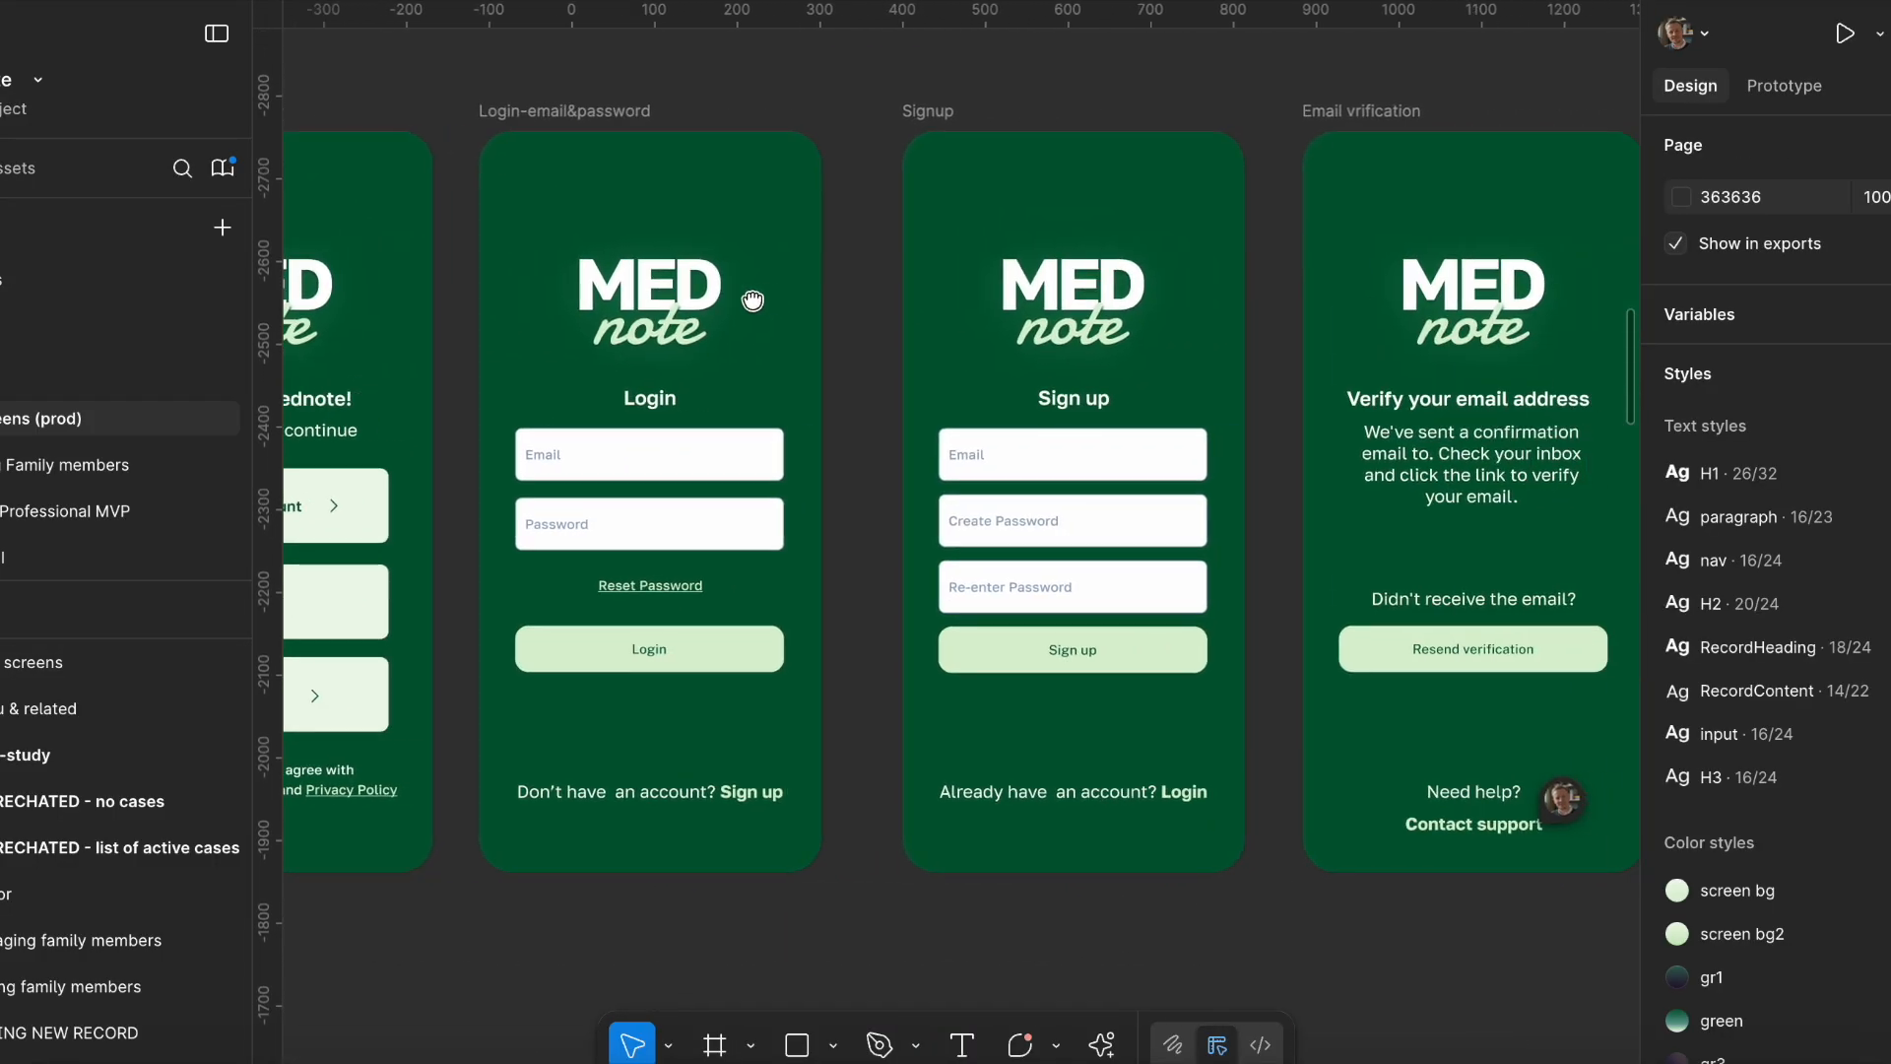
scroll(990, 303, "right", 13)
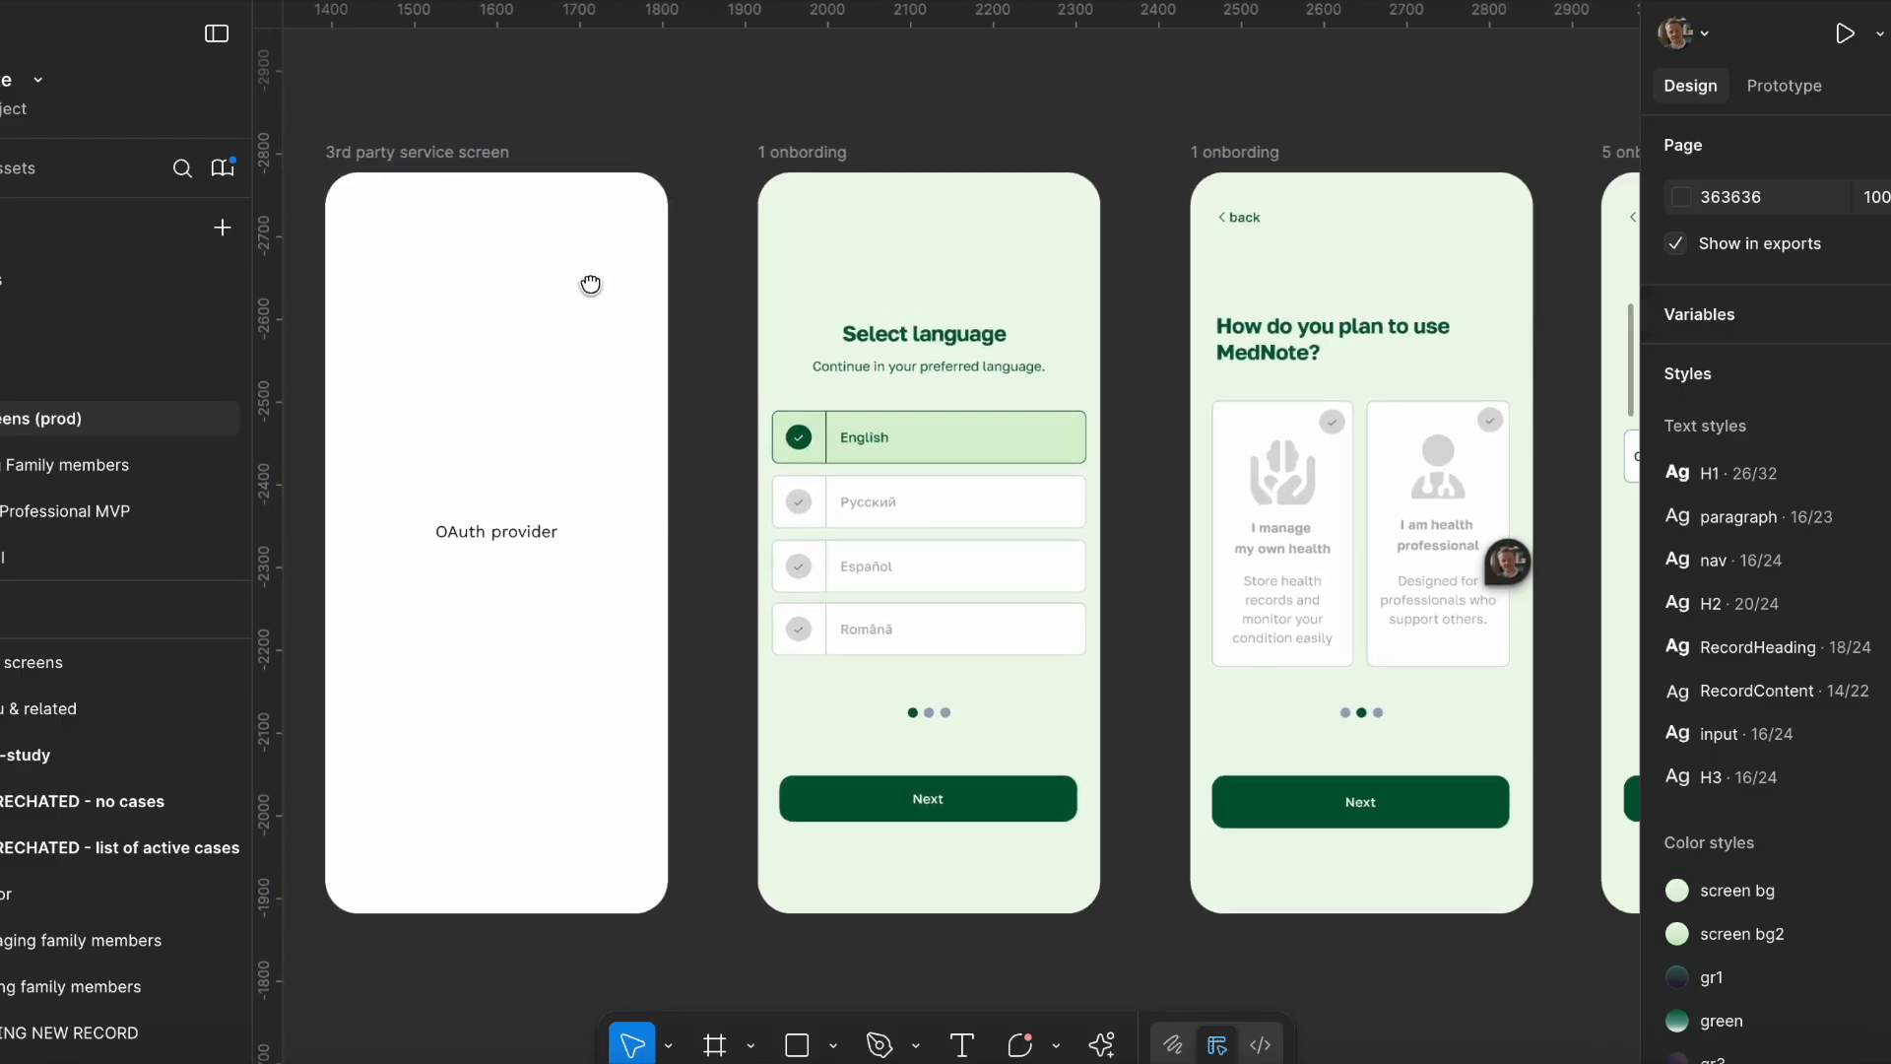
scroll(520, 317, "right", 17)
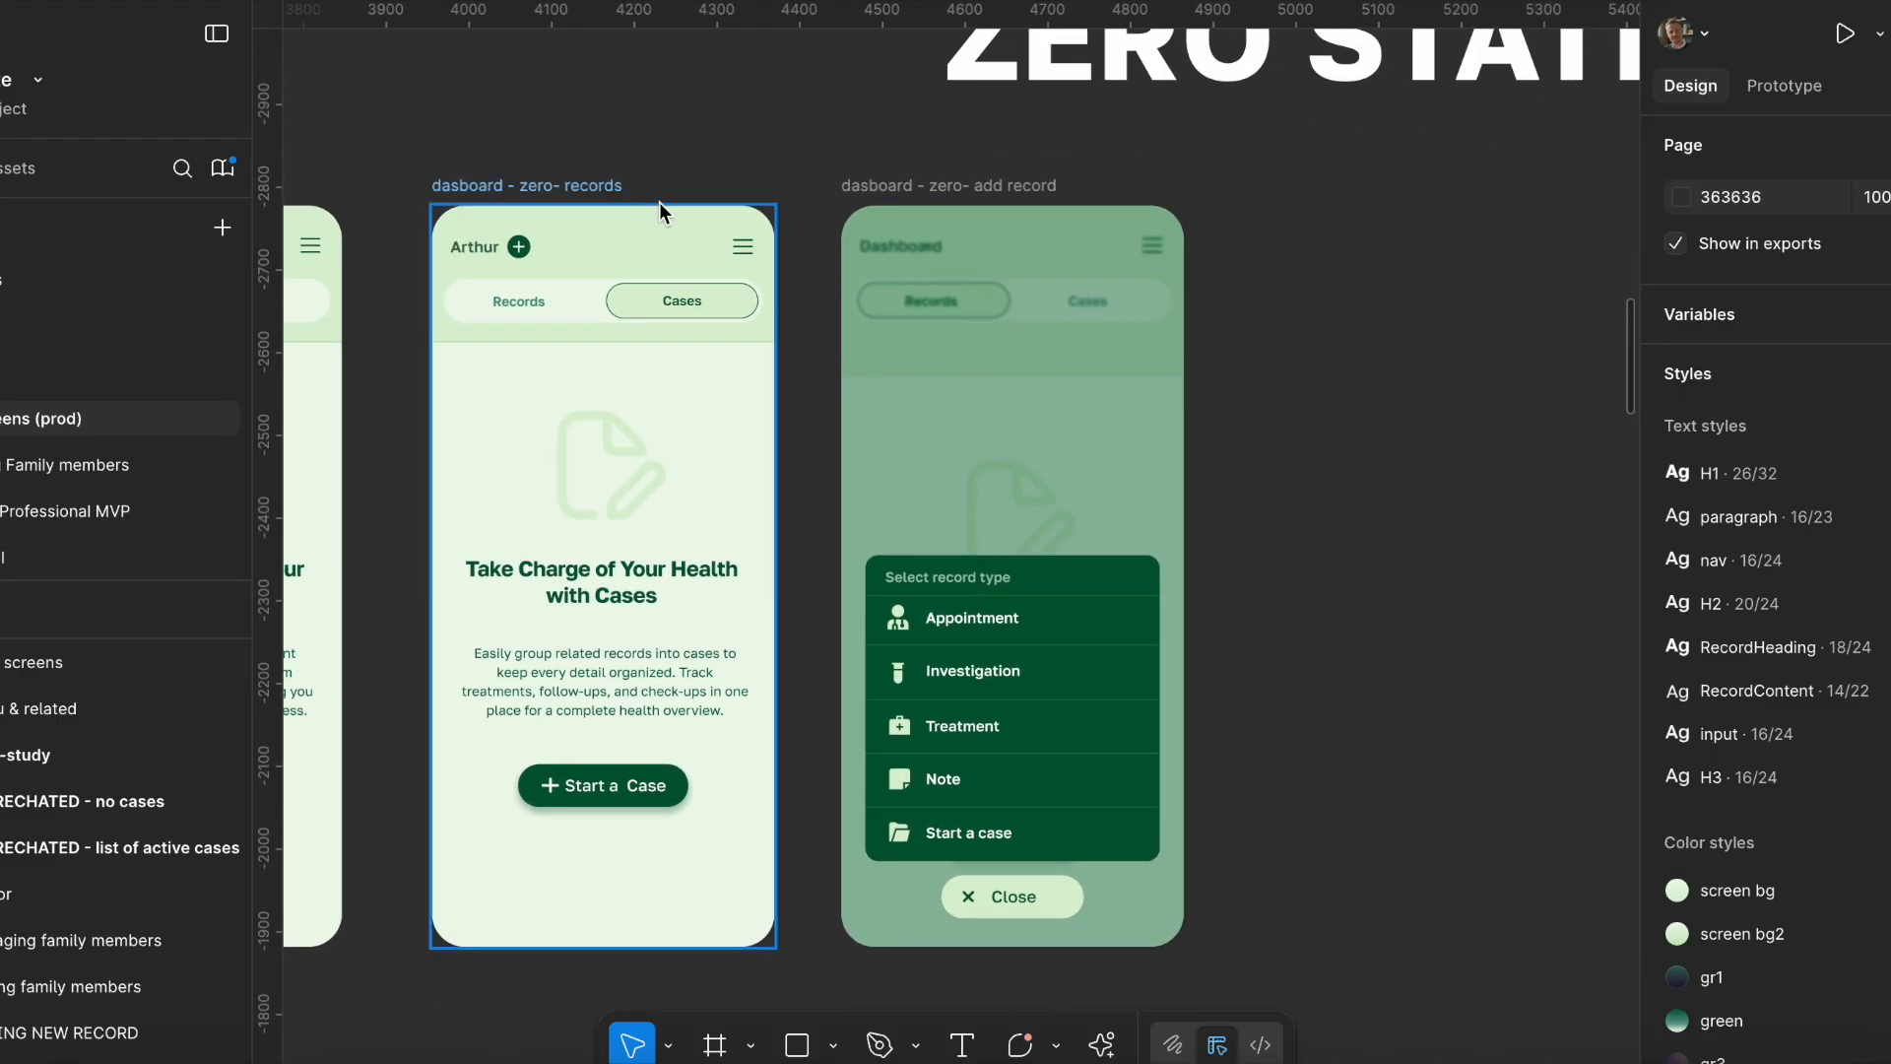
Examine the treatment, note, appointment and investigation forms in the adding new record section.
scroll(1122, 473, "down", 5, "ctrl")
scroll(1191, 311, "down", 3)
scroll(1192, 310, "left", 5)
left_click_drag(943, 566, 1281, 159)
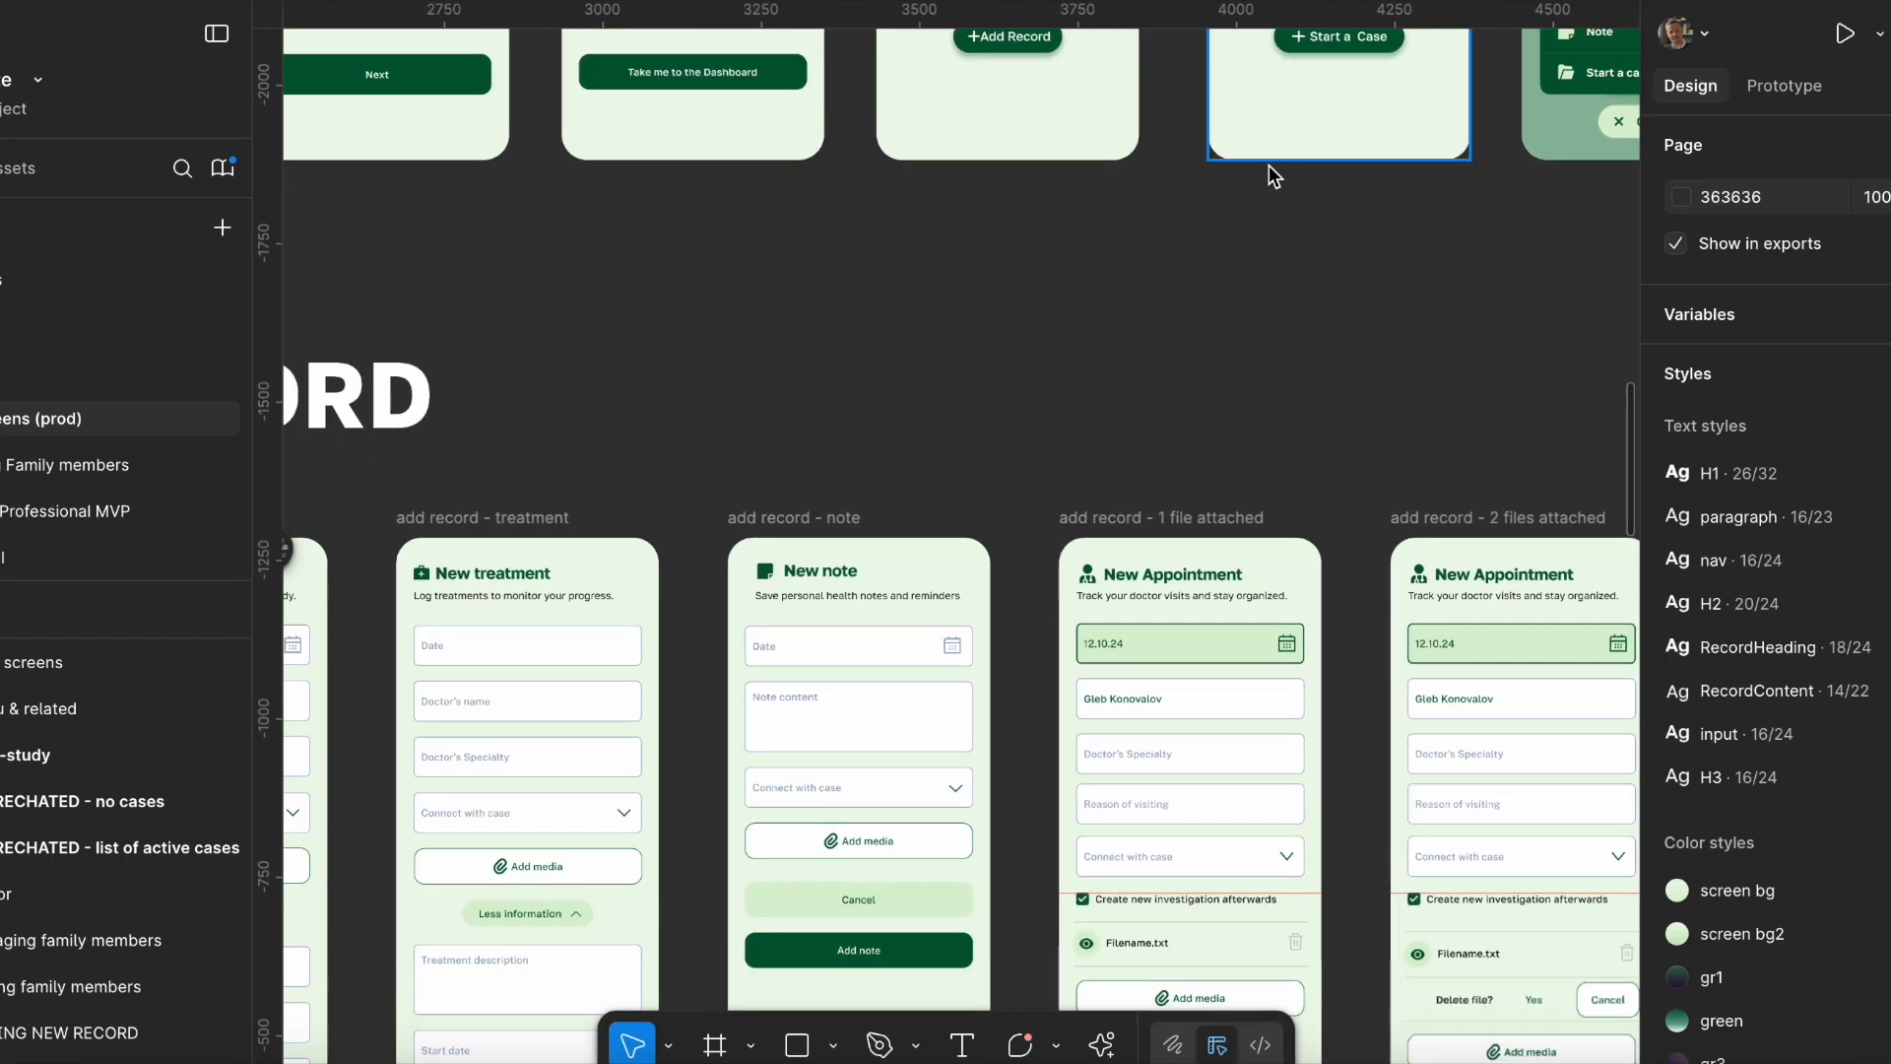
left_click_drag(931, 436, 1210, 120)
left_click_drag(525, 160, 1485, 84)
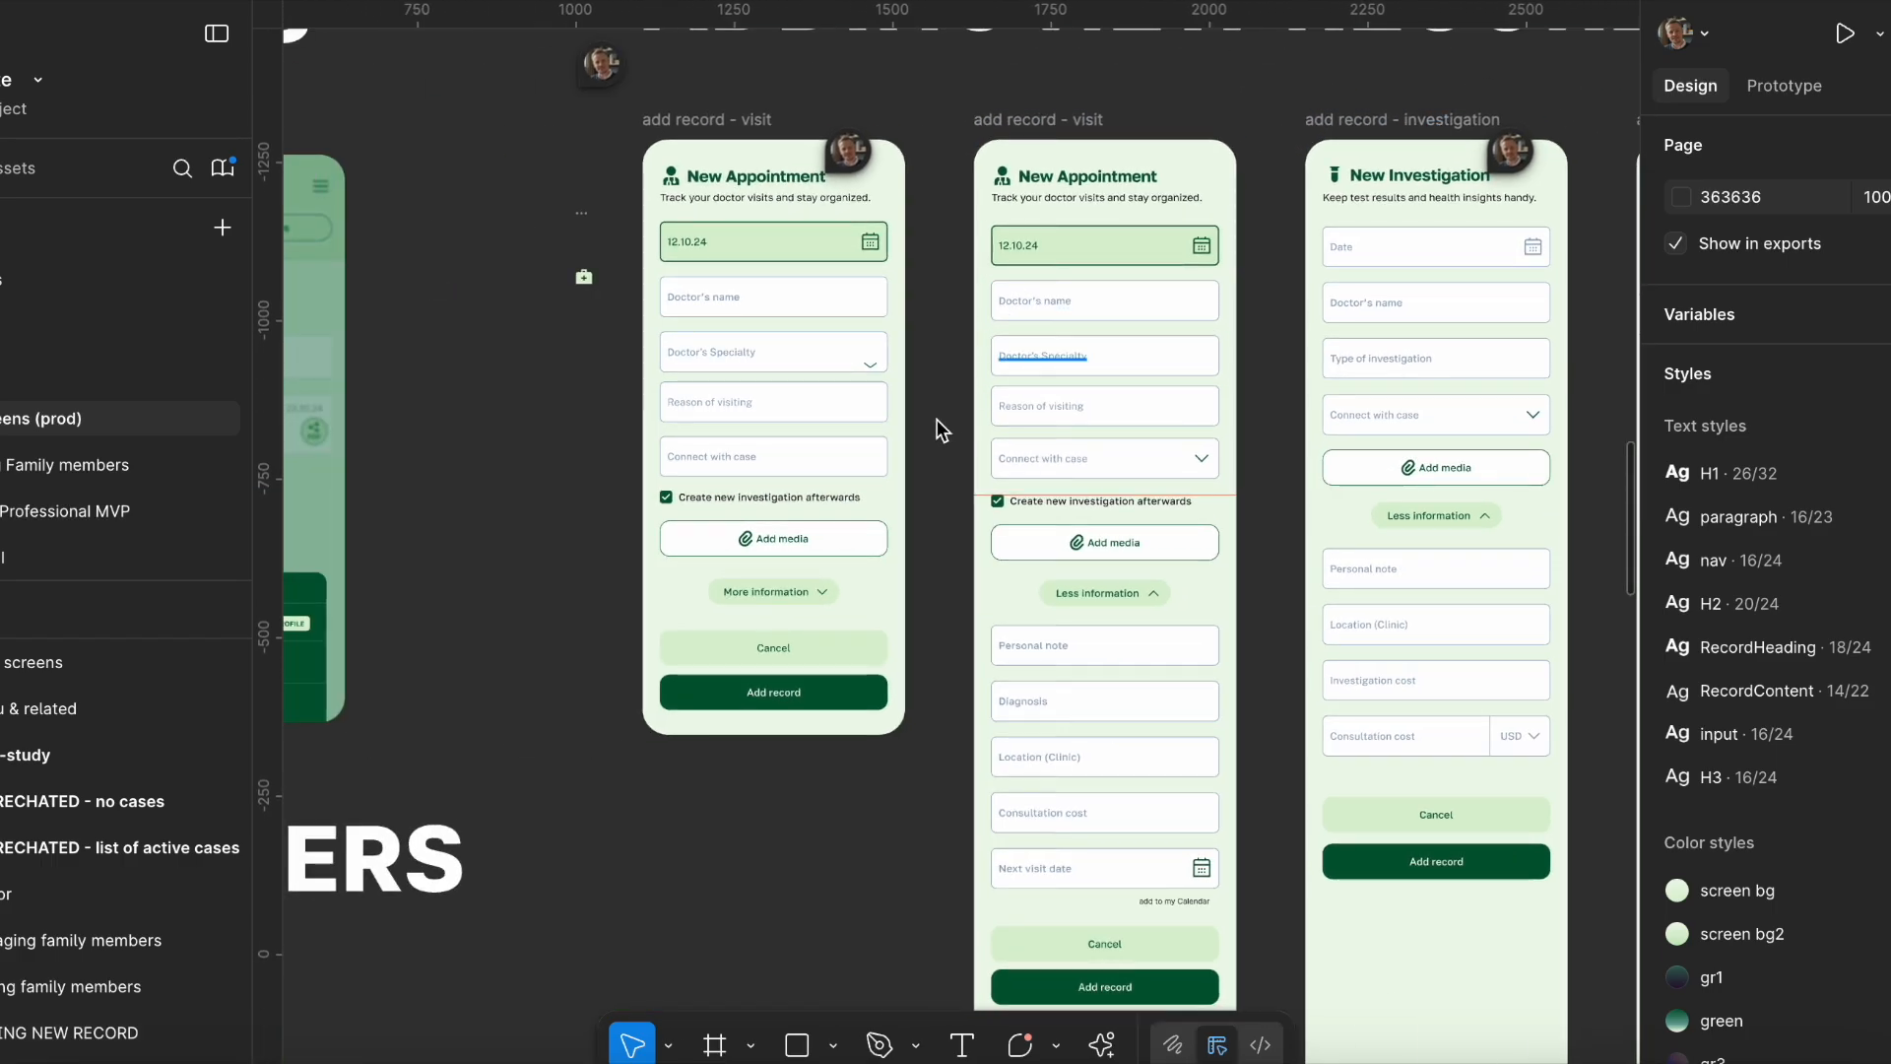
View the managing family members section and the naming and record attachment screens in the create case section.
scroll(1025, 434, "down", 3)
scroll(1024, 433, "left", 5)
scroll(1024, 434, "down", 5, "ctrl")
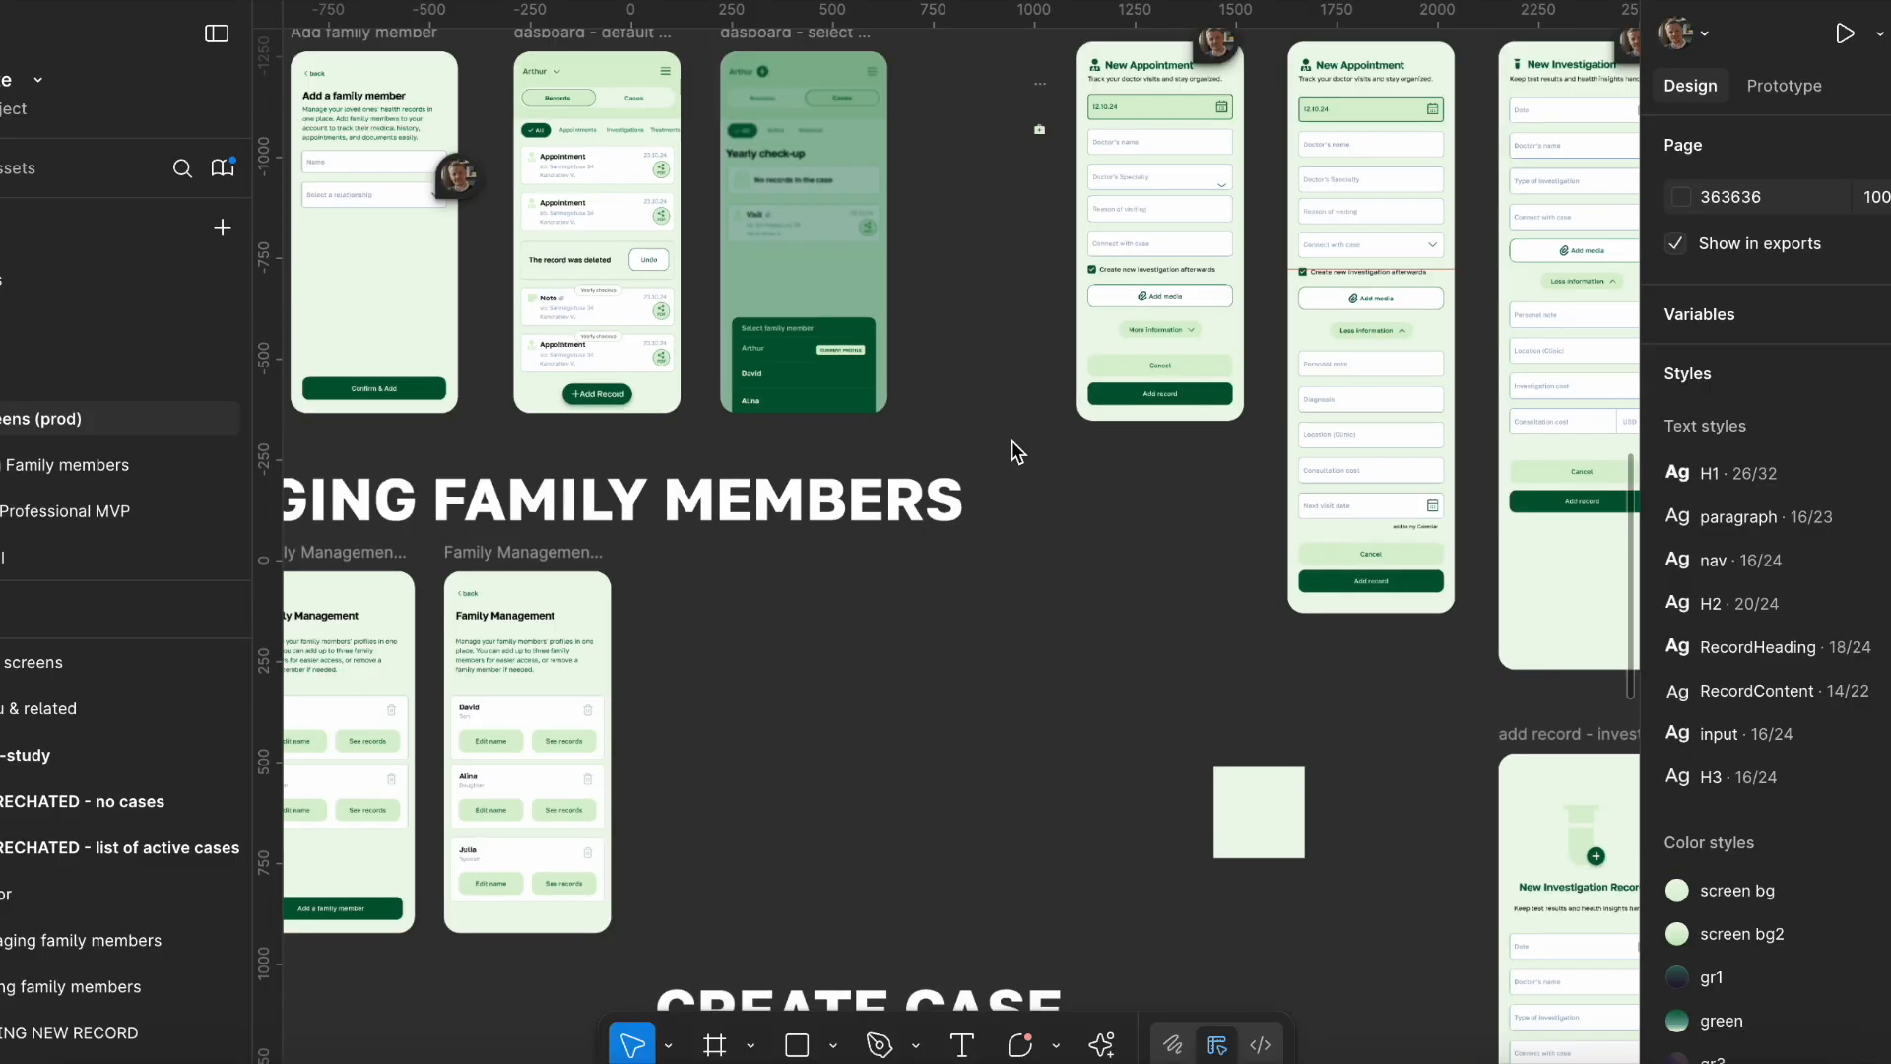
left_click_drag(940, 494, 1291, 305)
left_click_drag(1120, 507, 1124, 146)
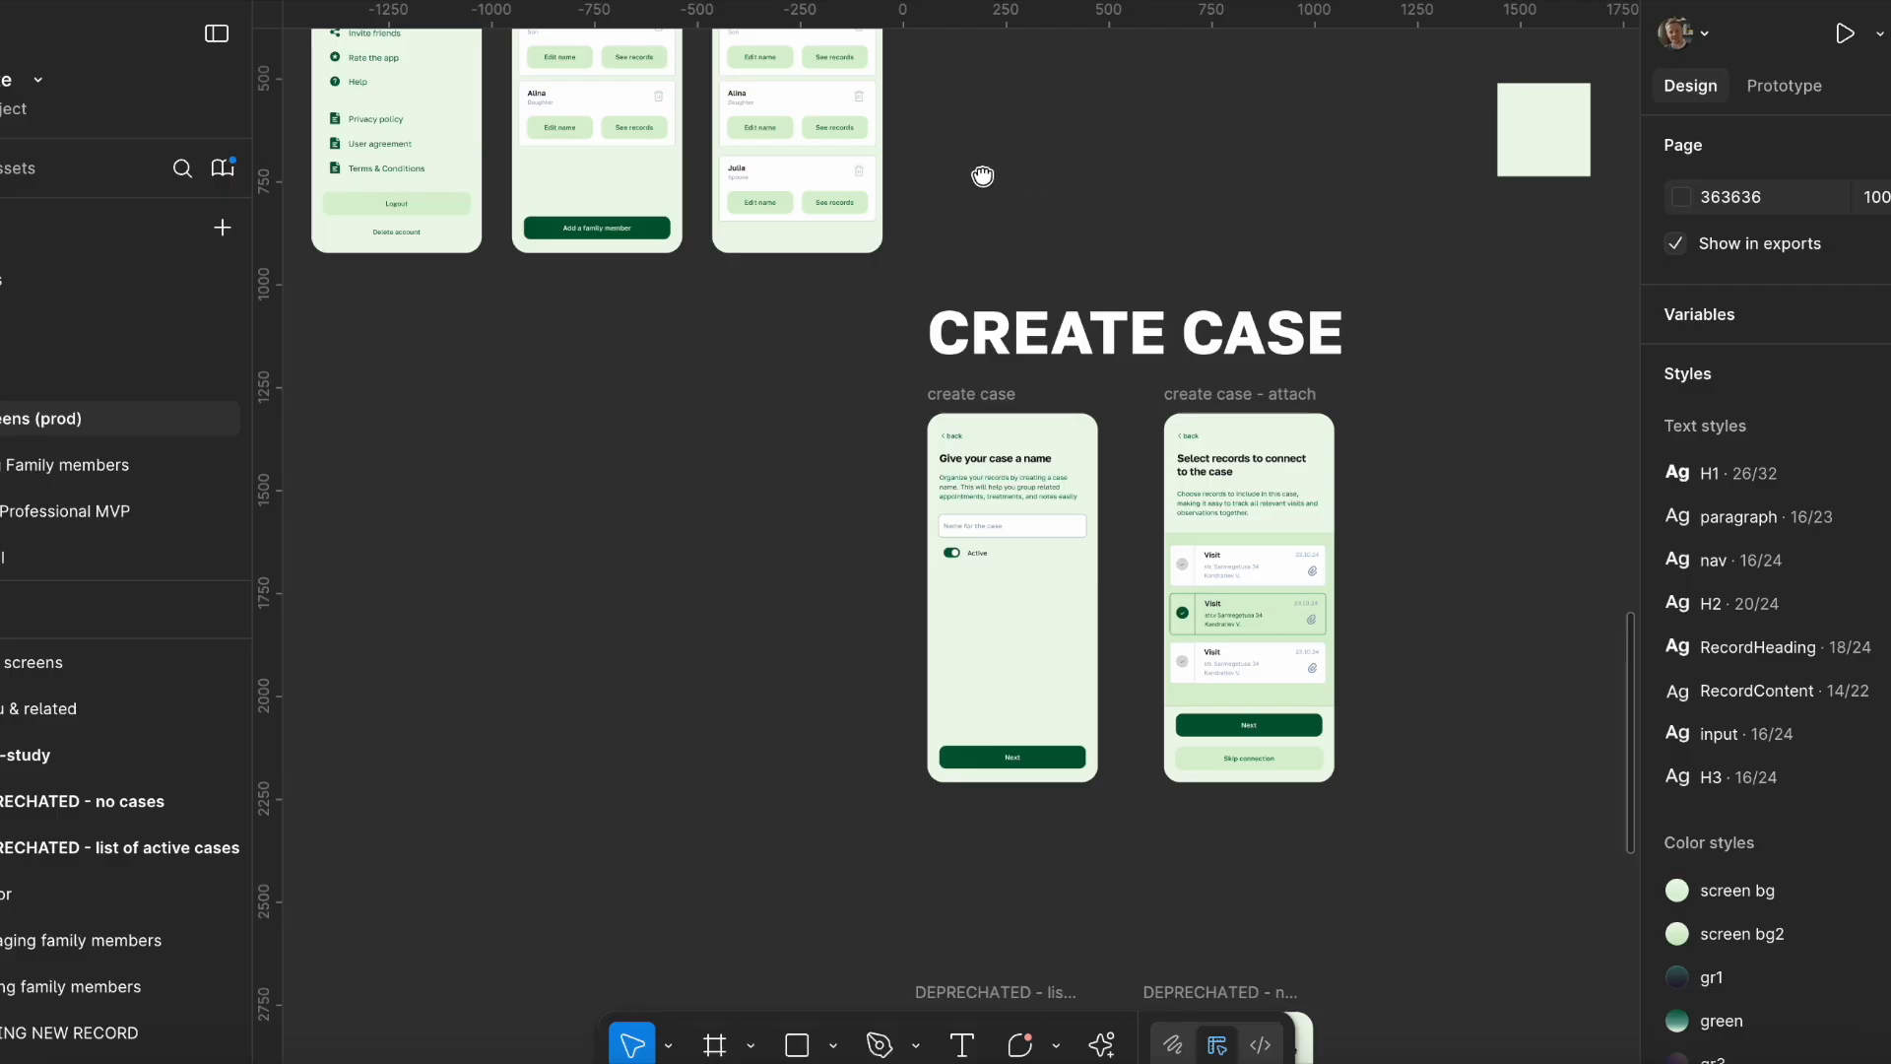
Examine the settings menu and the Family Management screens for two and three members.
left_click_drag(982, 175, 1195, 452)
scroll(1280, 372, "up", 2)
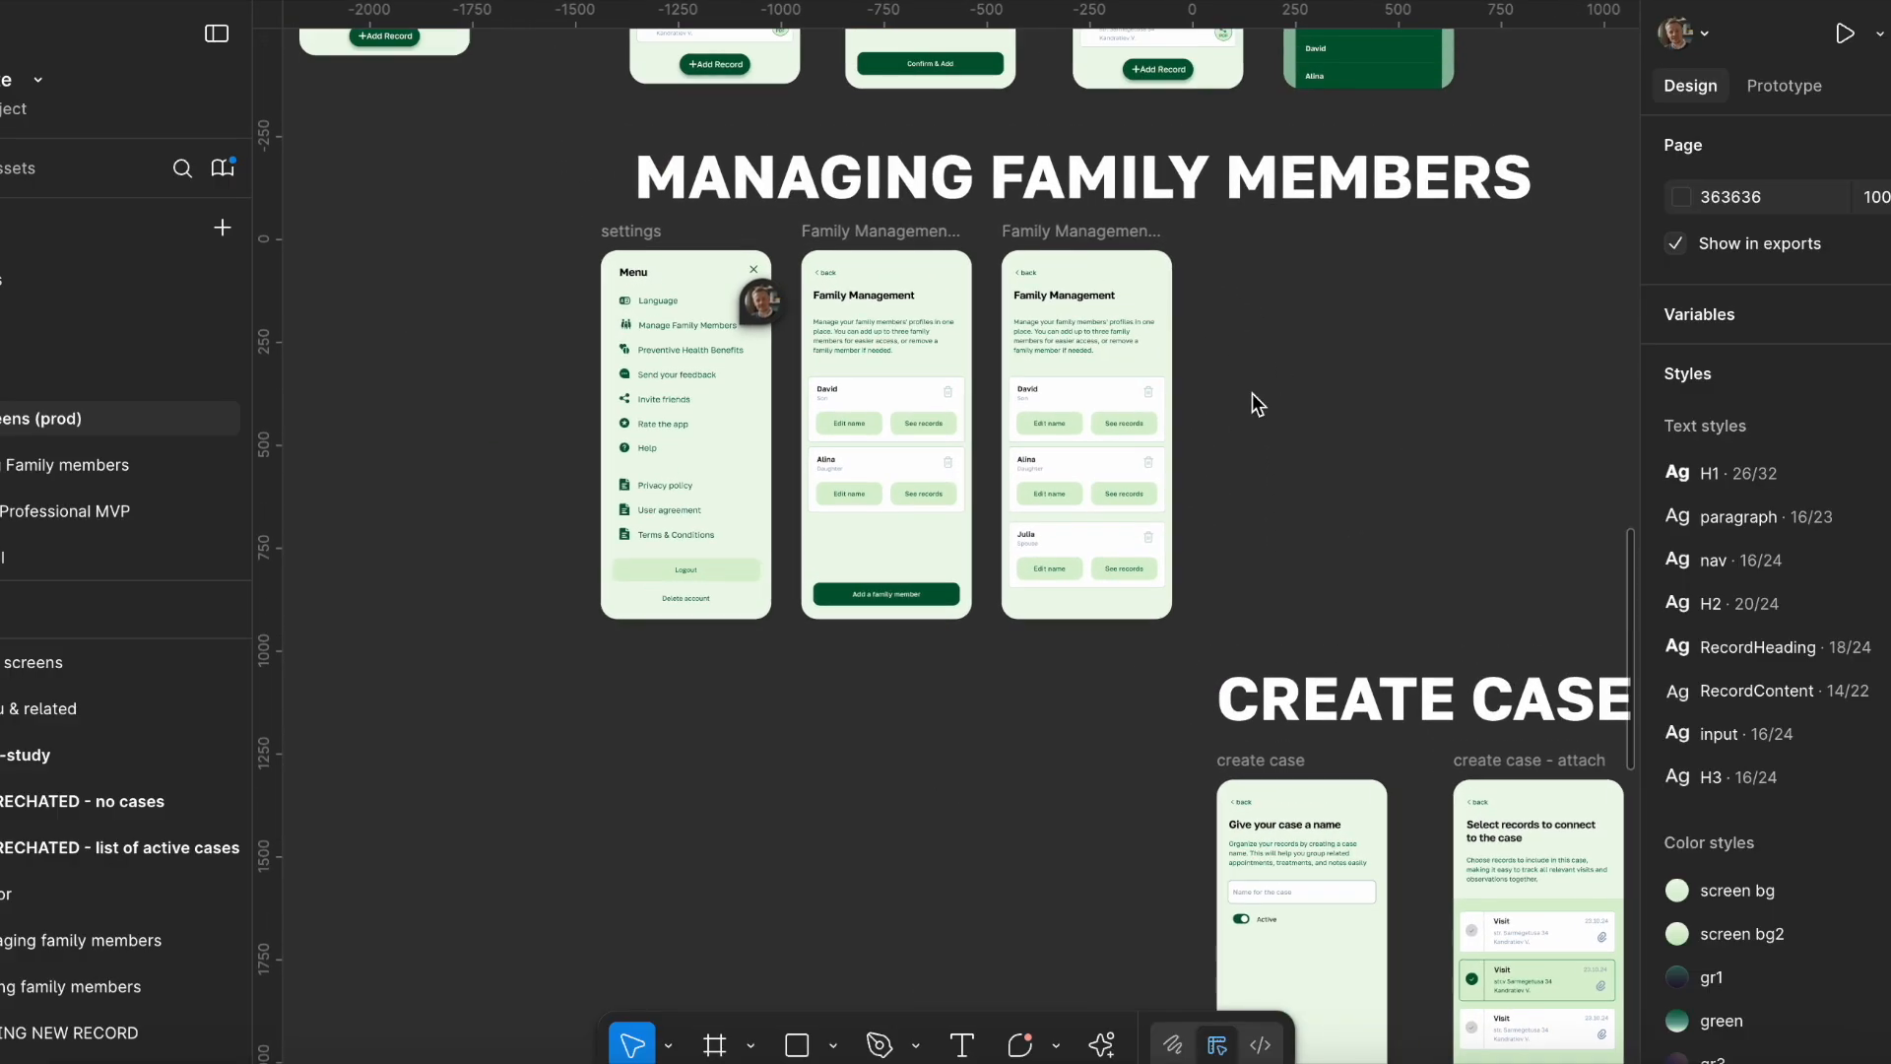
left_click(633, 233)
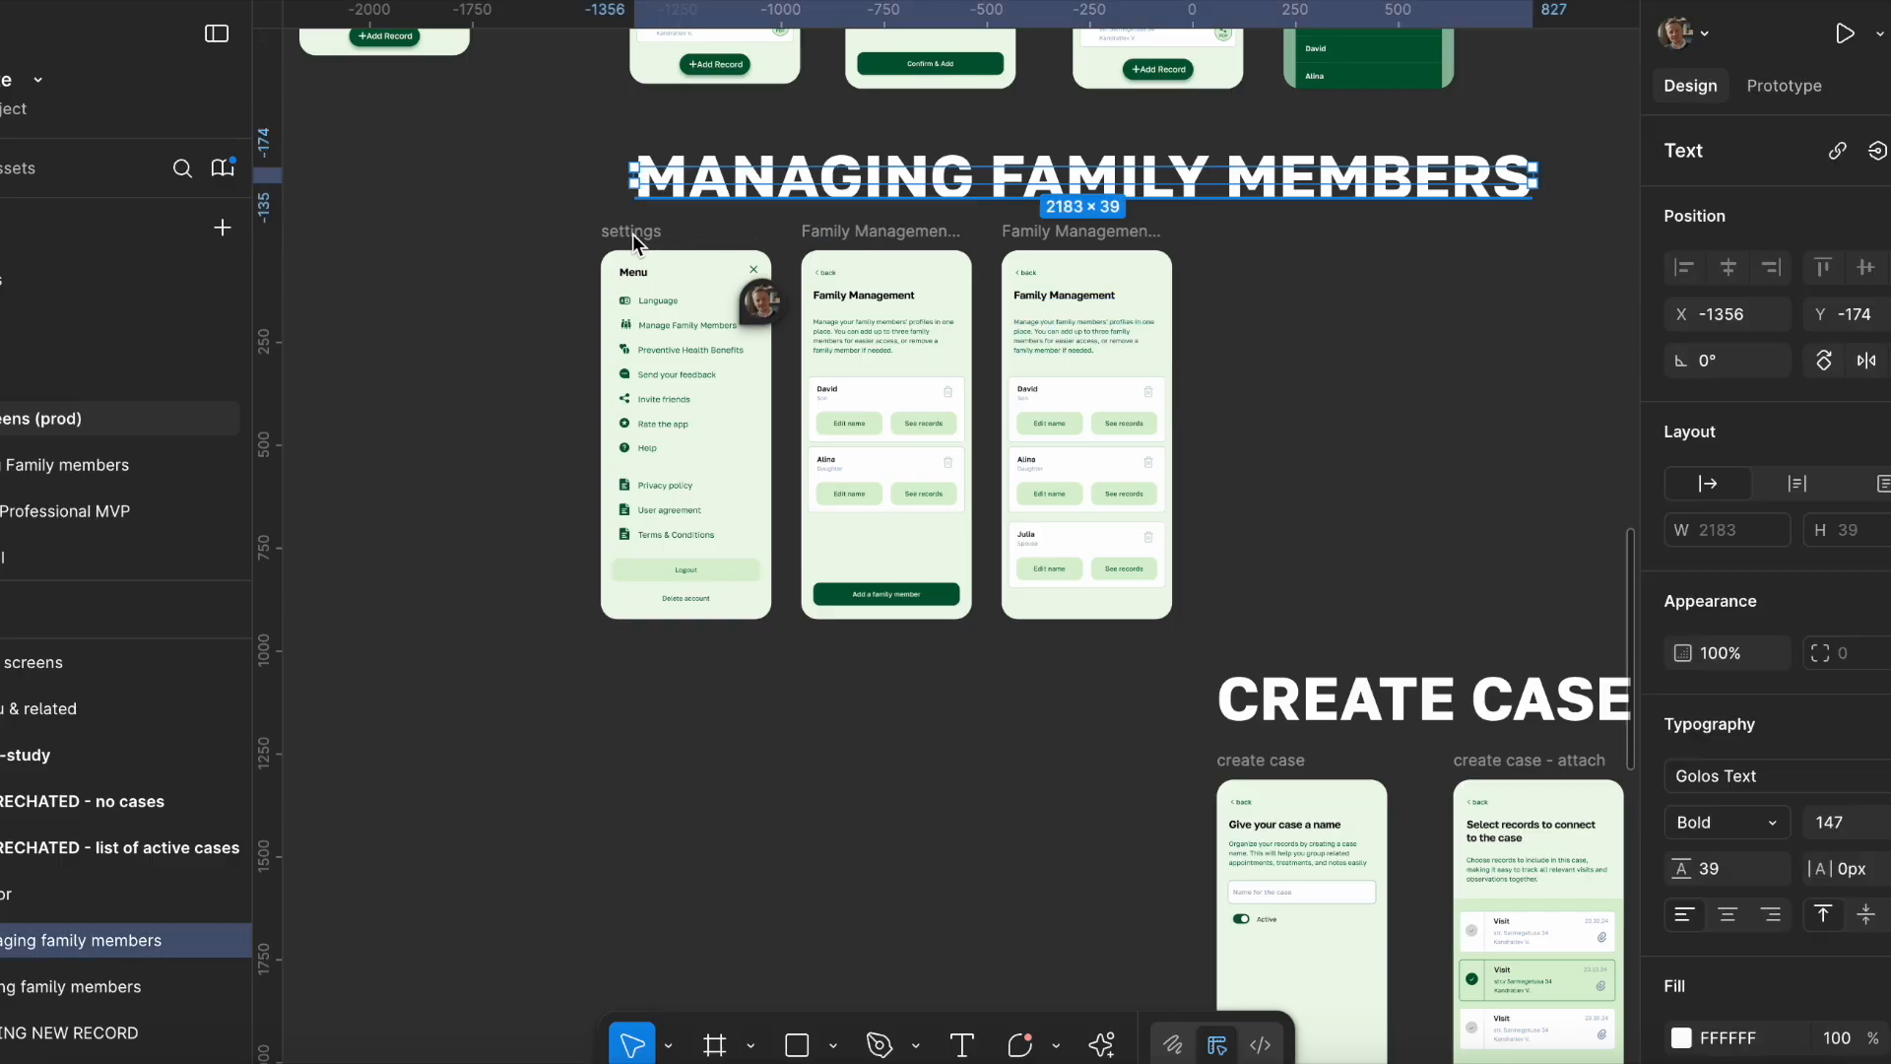
scroll(636, 240, "up", 5)
scroll(752, 407, "down", 3)
left_click_drag(776, 433, 731, 243)
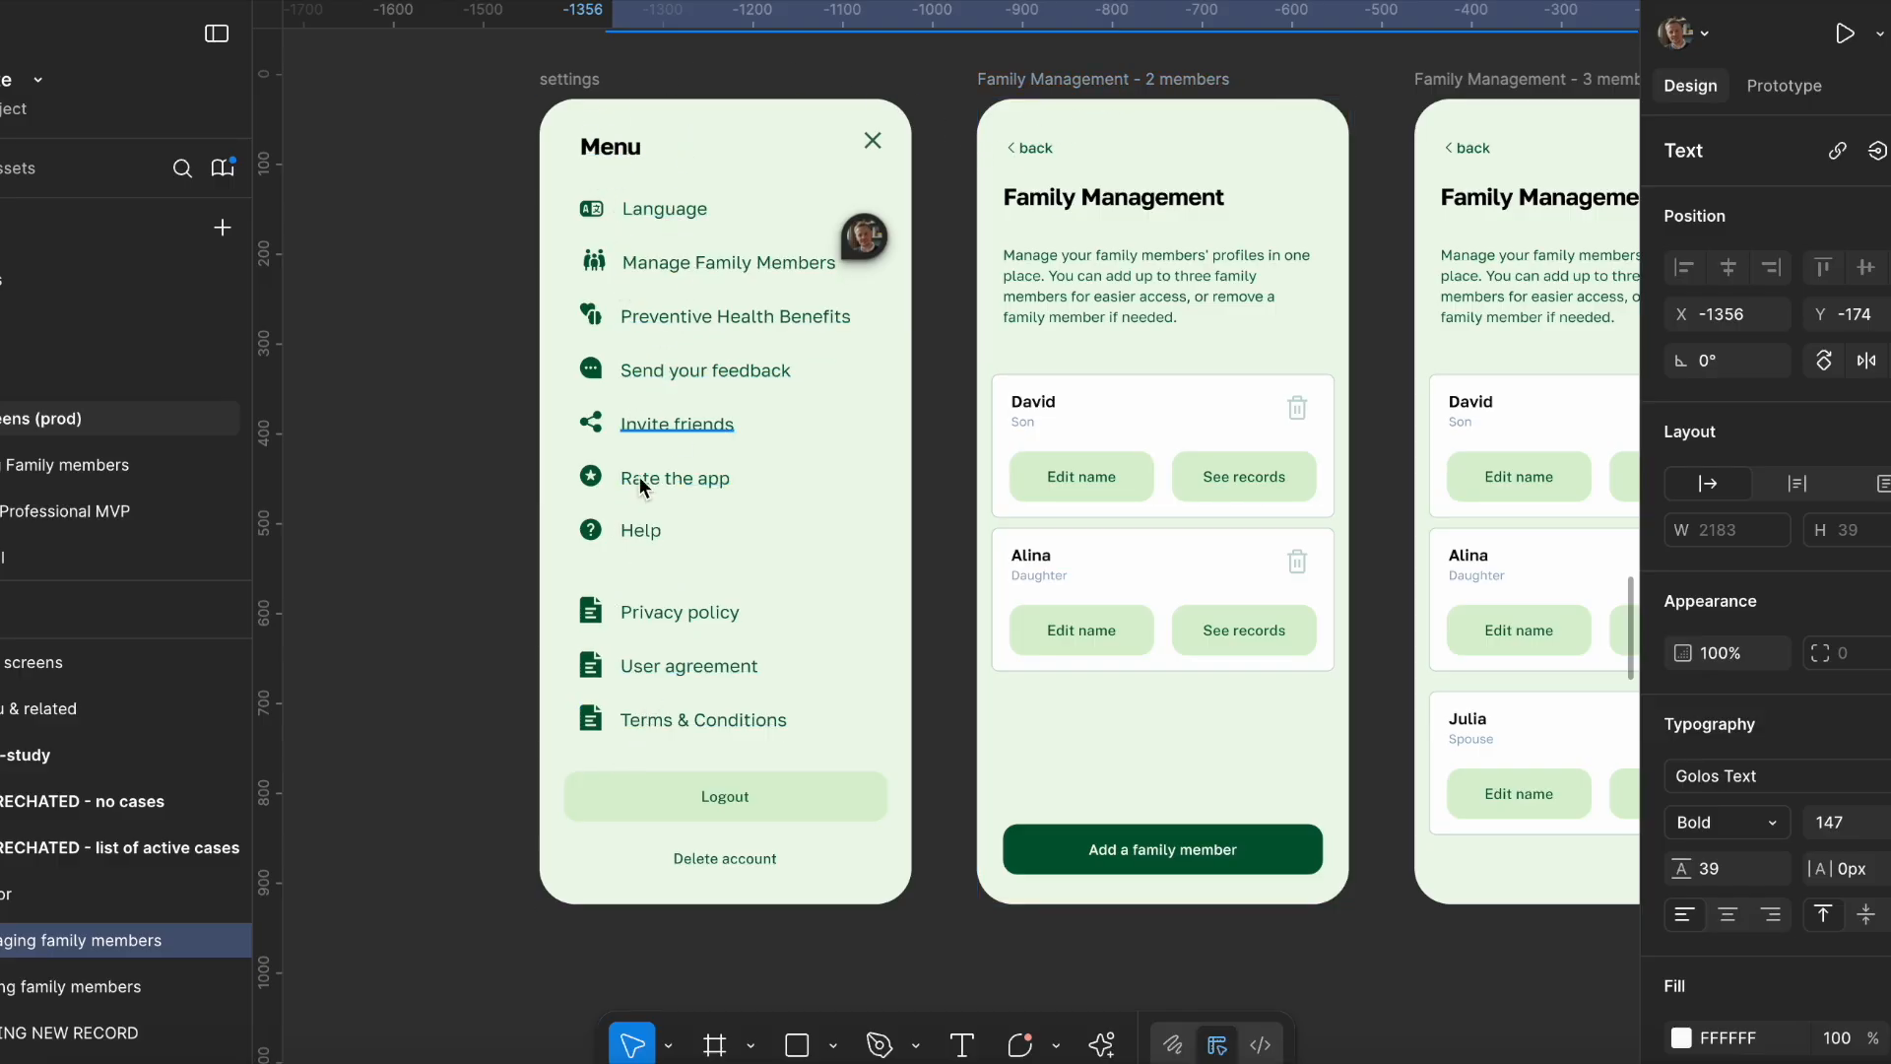
left_click_drag(1169, 179, 656, 225)
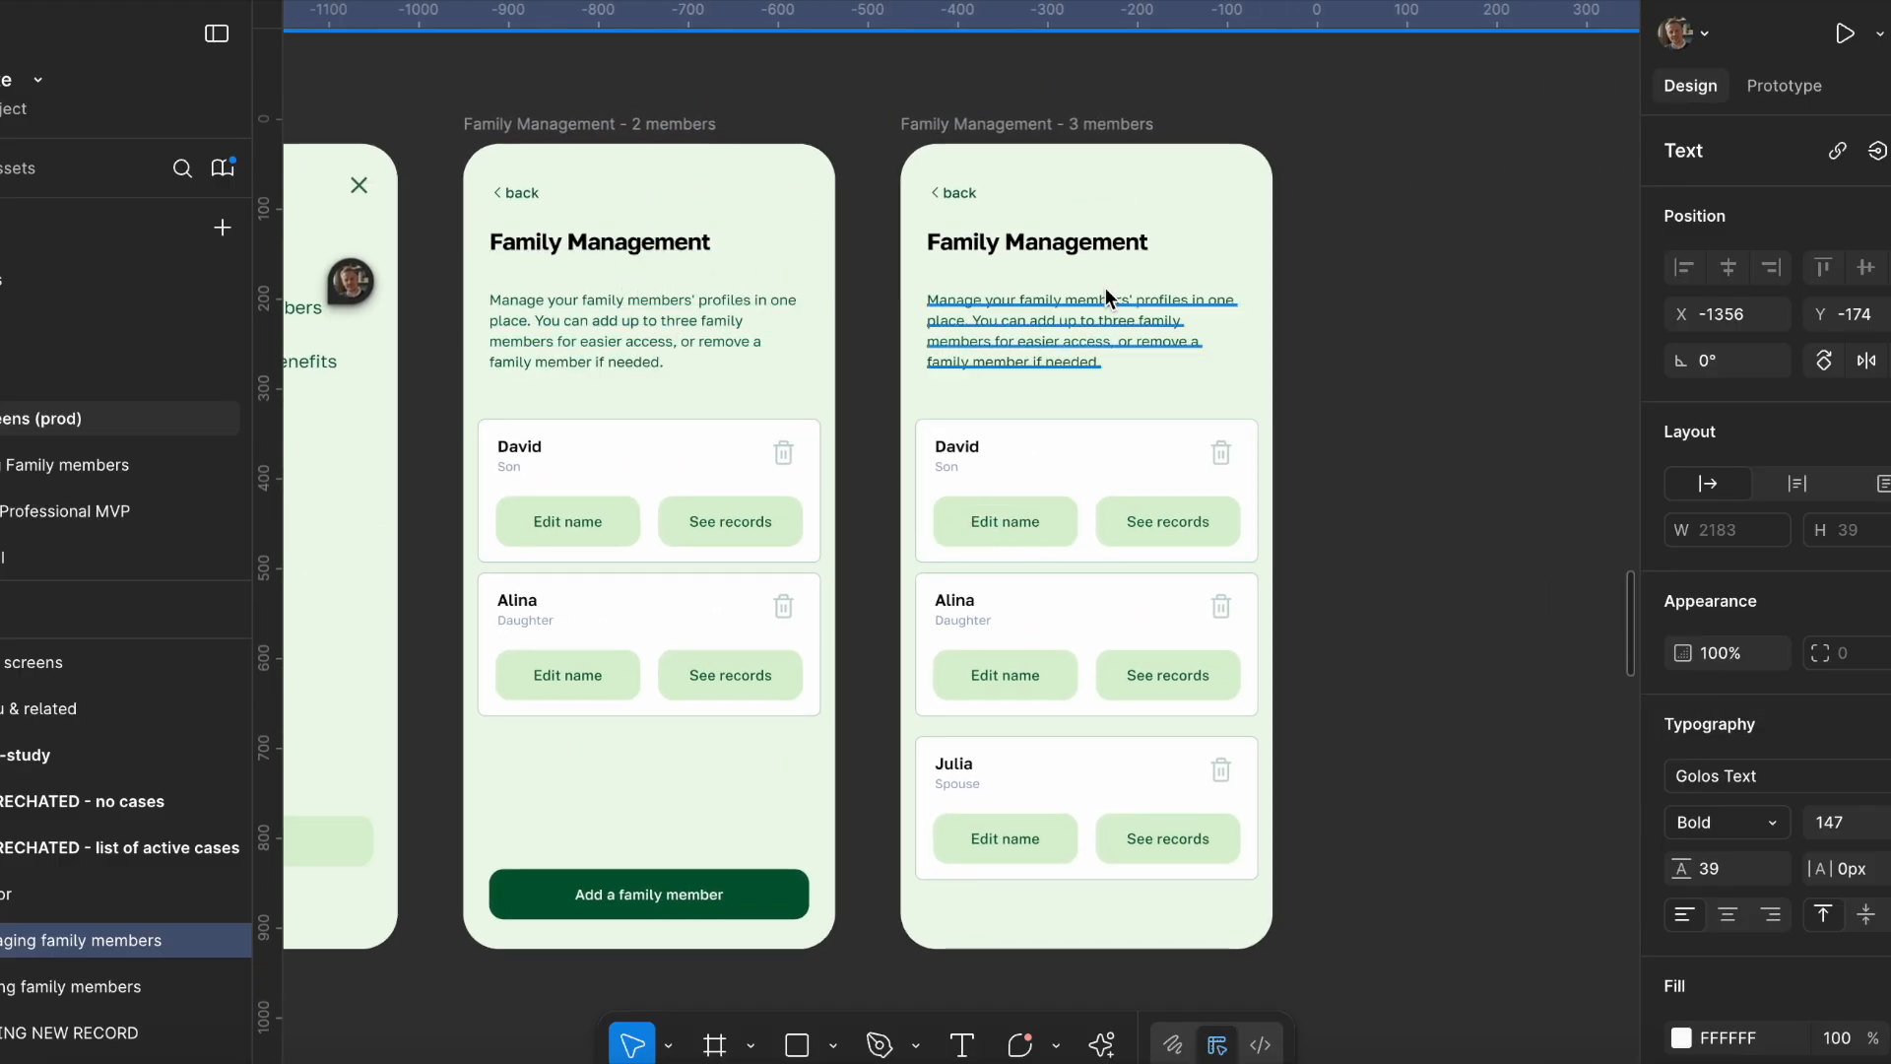
scroll(1040, 319, "down", 3)
Examine the default records dasboard and the Add family member screen in the adding family members section.
scroll(1034, 232, "up", 8)
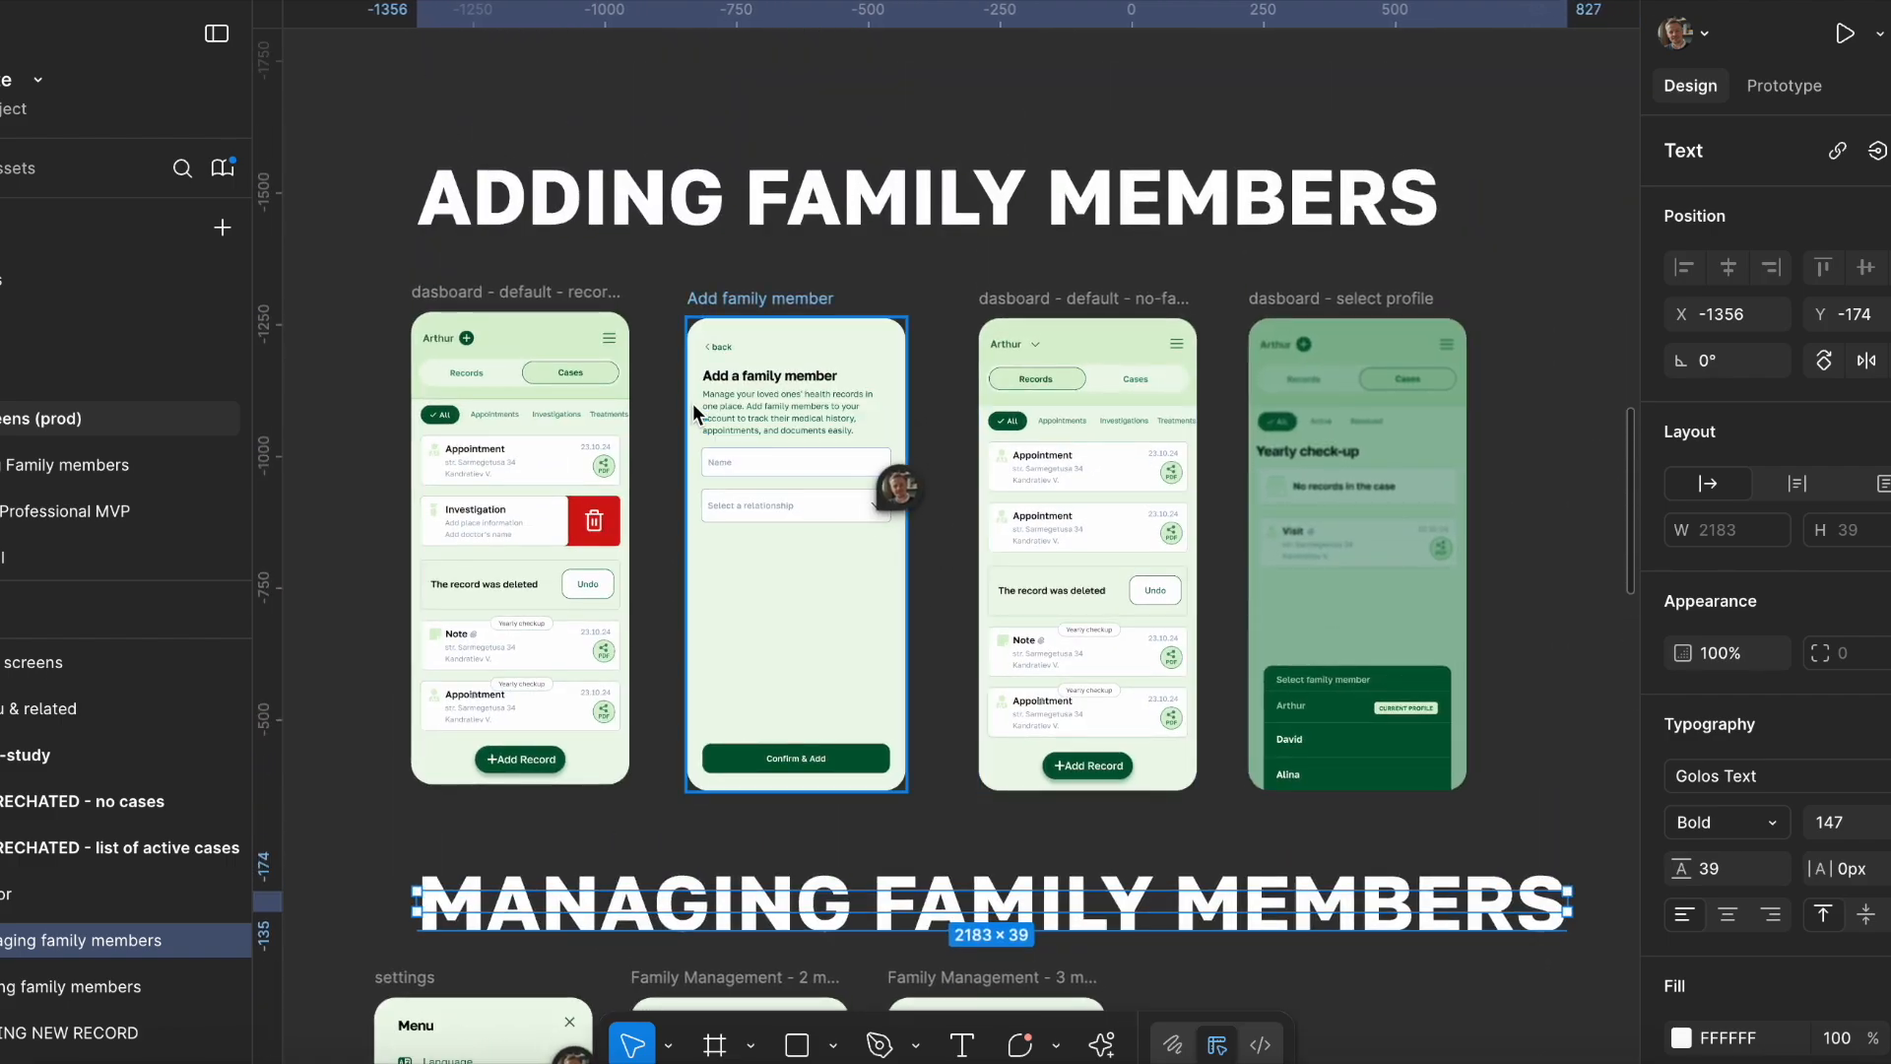
scroll(441, 373, "up", 7)
scroll(481, 416, "down", 7)
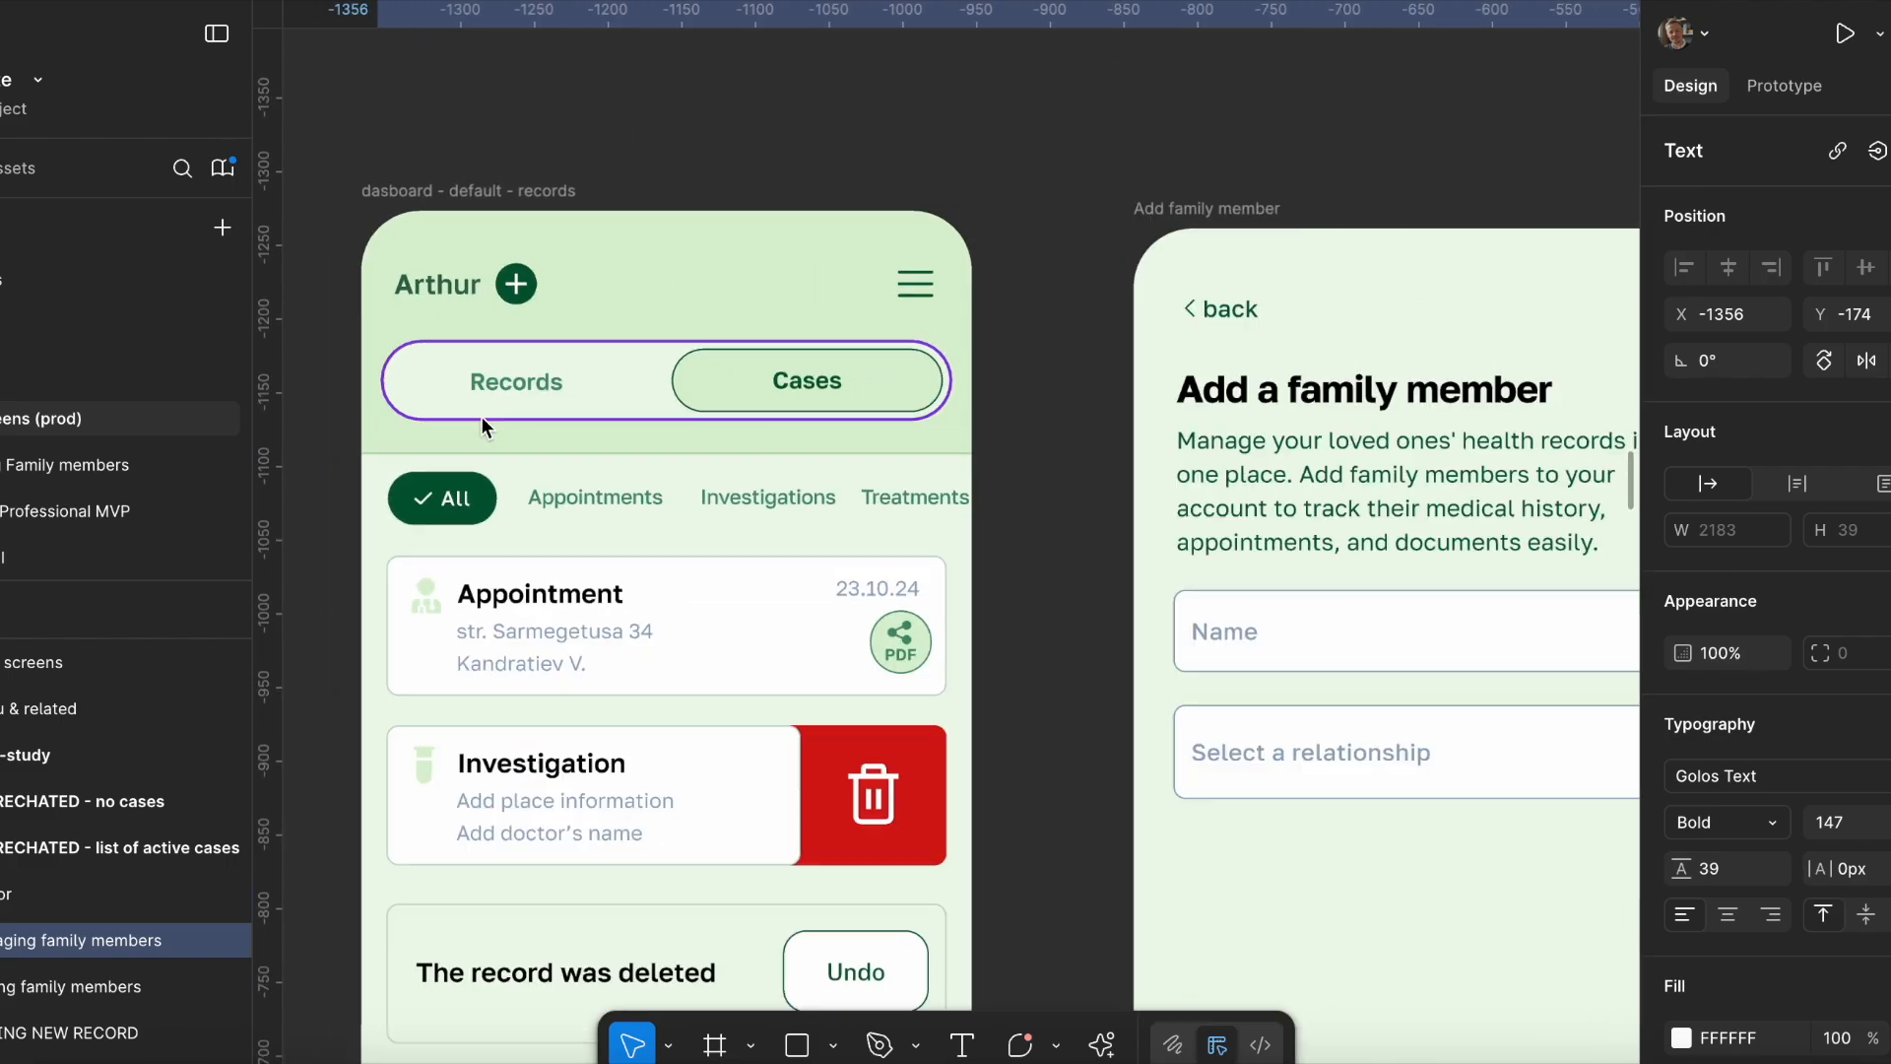
left_click_drag(857, 522, 848, 555)
Select the sign-in splash screen, Login-email&password, Signup and Email vrification screens in turn to examine the production login flow.
scroll(859, 455, "down", 5)
scroll(936, 270, "up", 10)
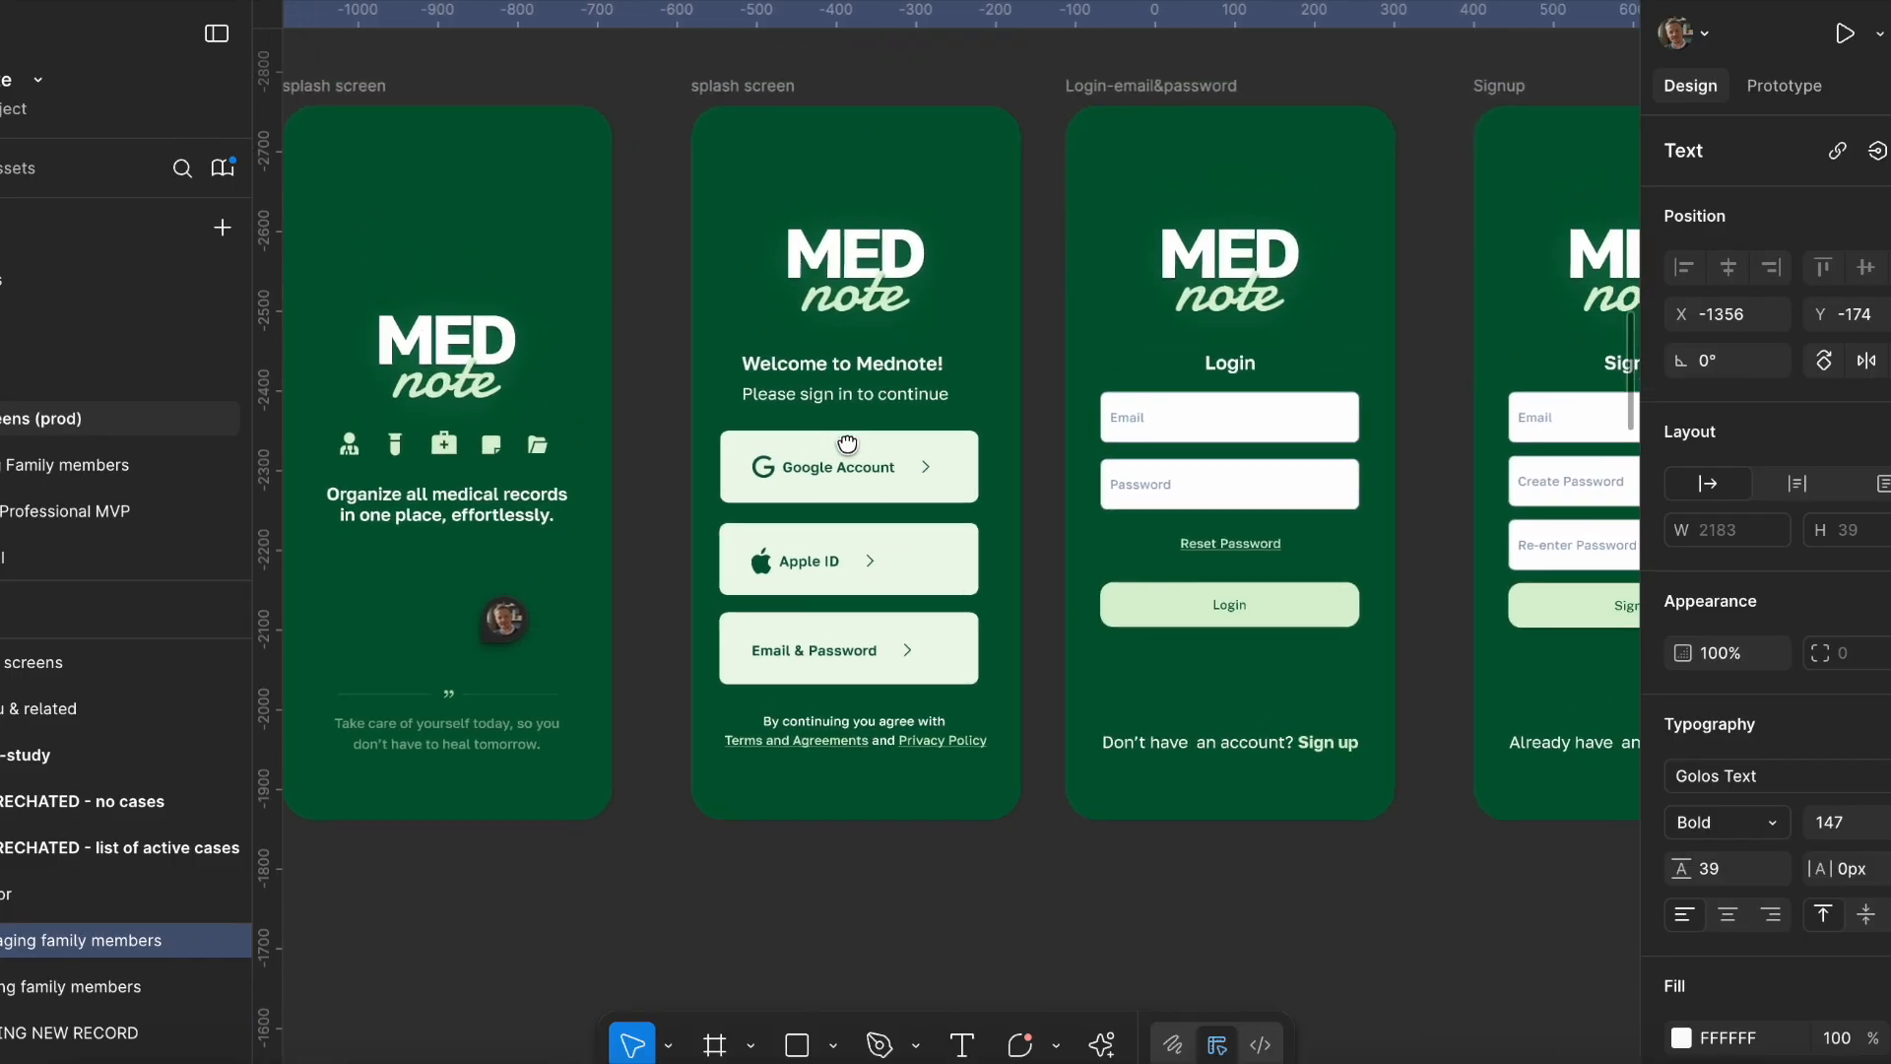
left_click_drag(847, 444, 777, 561)
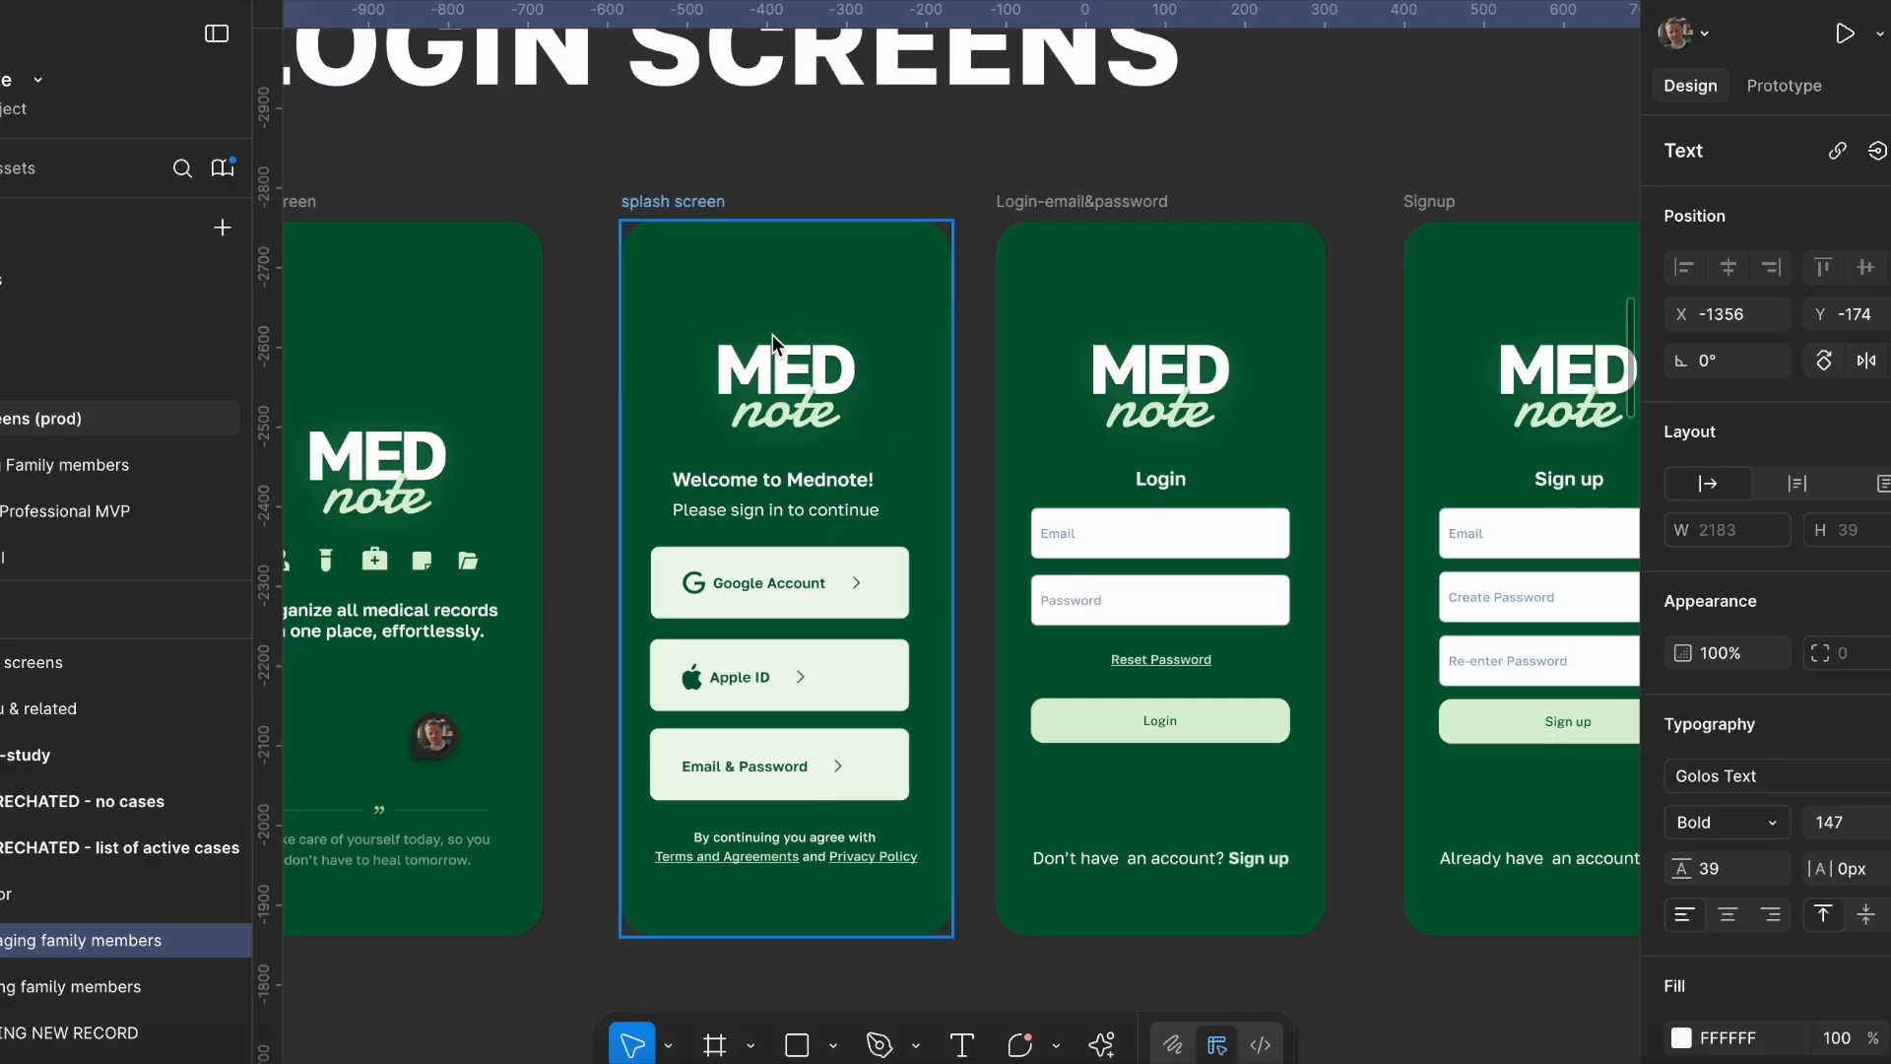
left_click(717, 203)
left_click_drag(1082, 212, 729, 169)
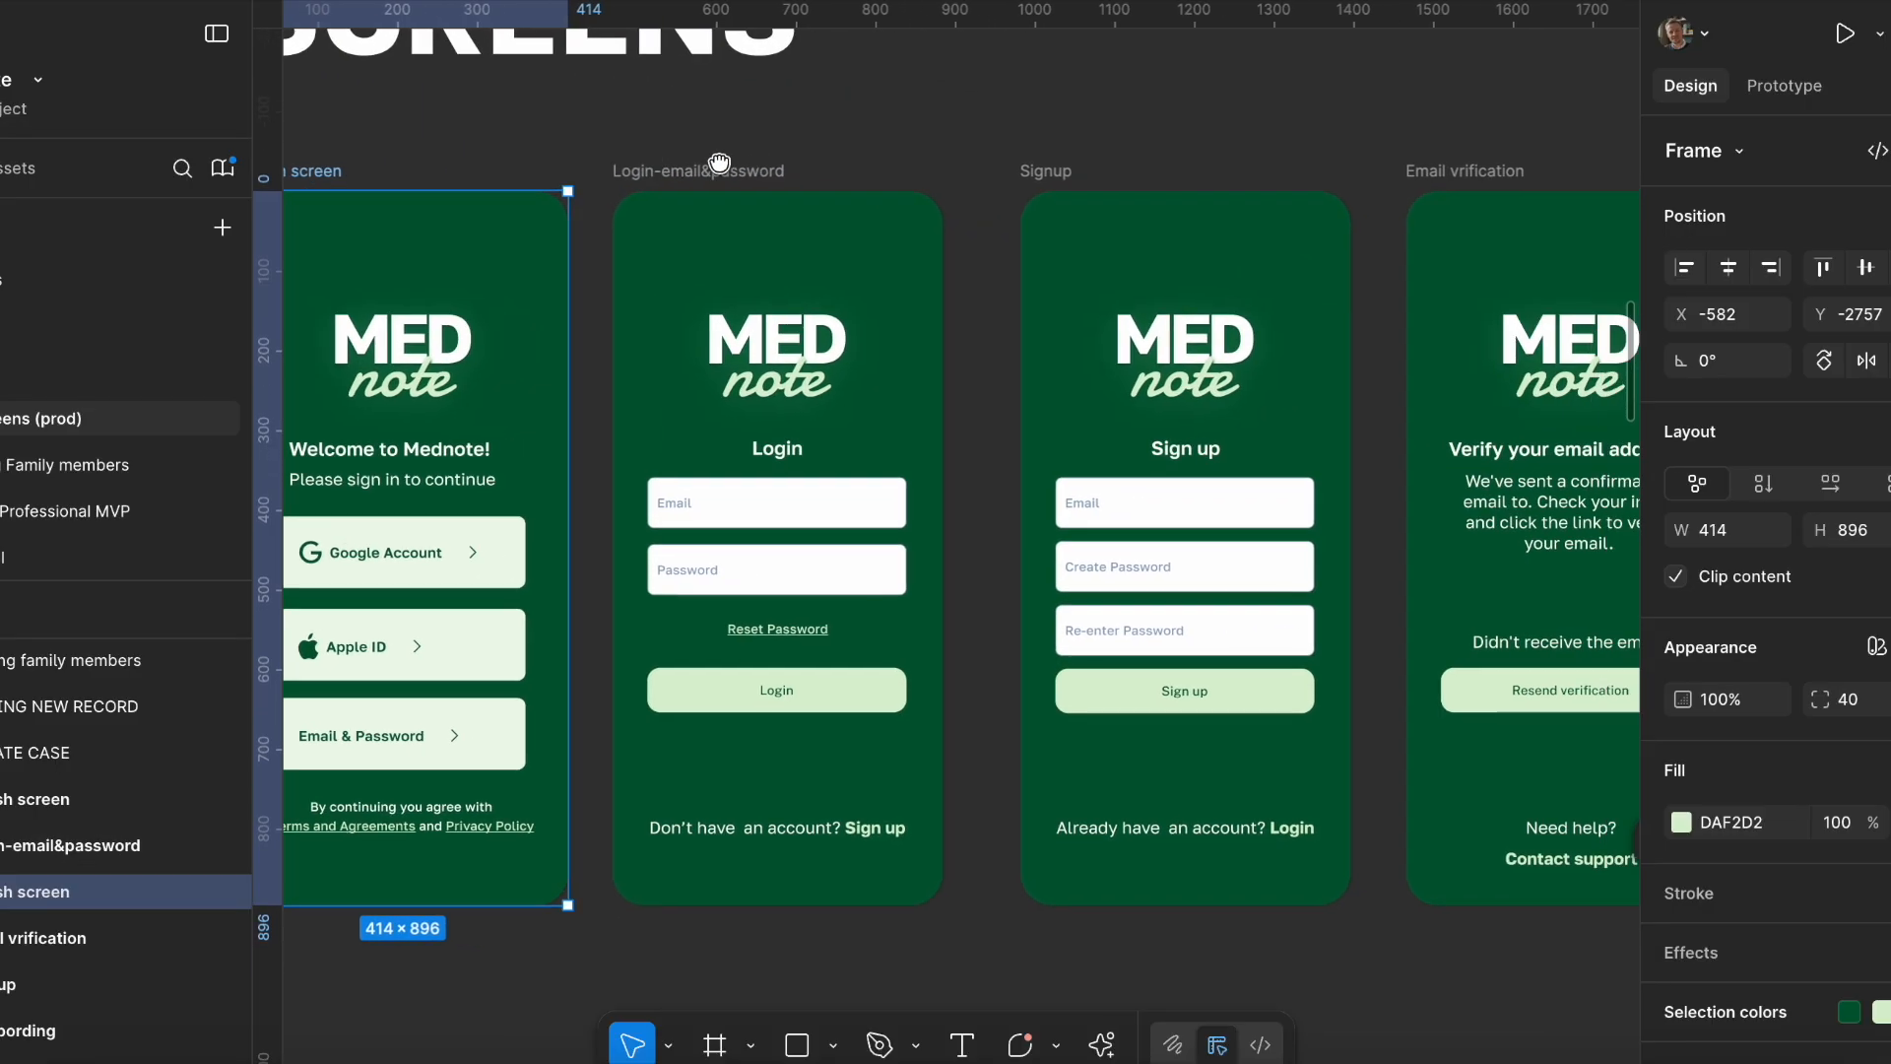
left_click(729, 169)
left_click_drag(1160, 159, 586, 169)
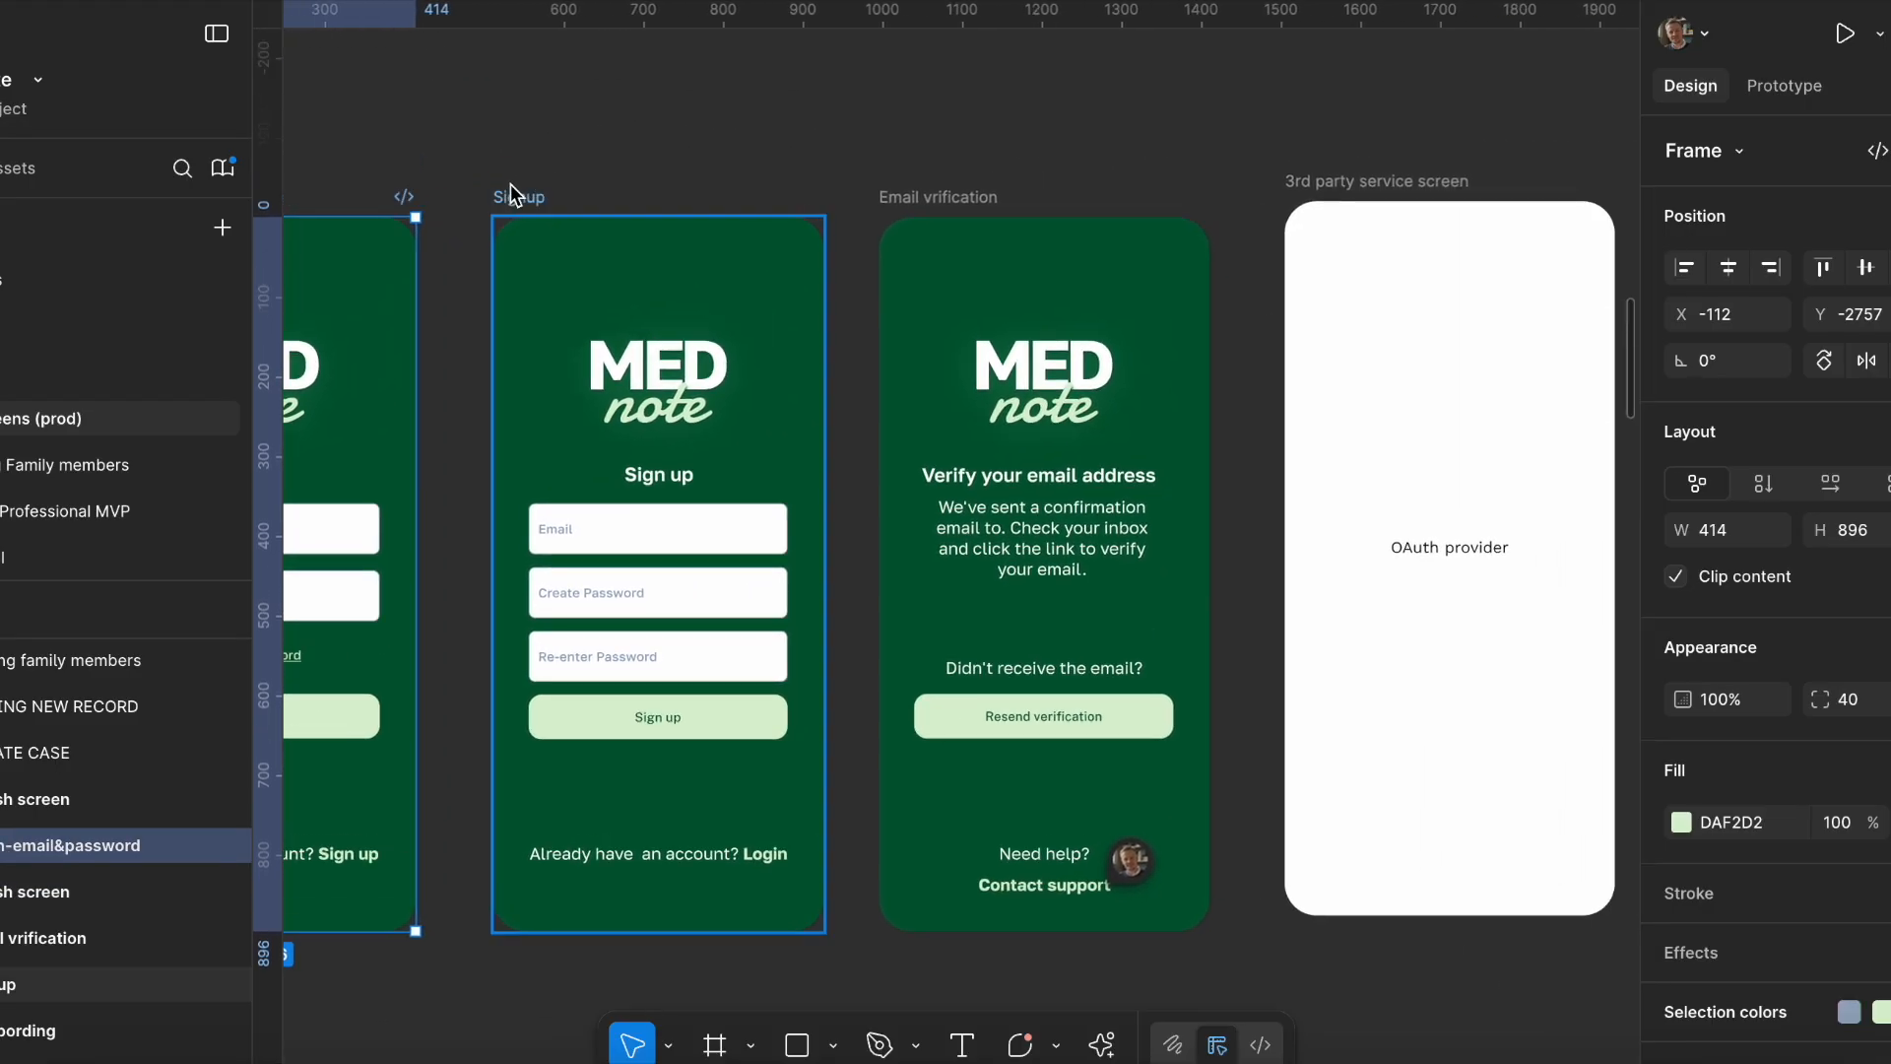
left_click(512, 195)
left_click(922, 199)
Look over the screens following email verification, and return to an overview of the login and new record sections.
left_click_drag(1162, 187, 777, 148)
left_click_drag(1173, 139, 367, 151)
left_click_drag(581, 162, 1334, 179)
left_click_drag(645, 160, 1154, 163)
scroll(733, 155, "down", 1)
left_click_drag(696, 155, 860, 116)
scroll(871, 185, "down", 5)
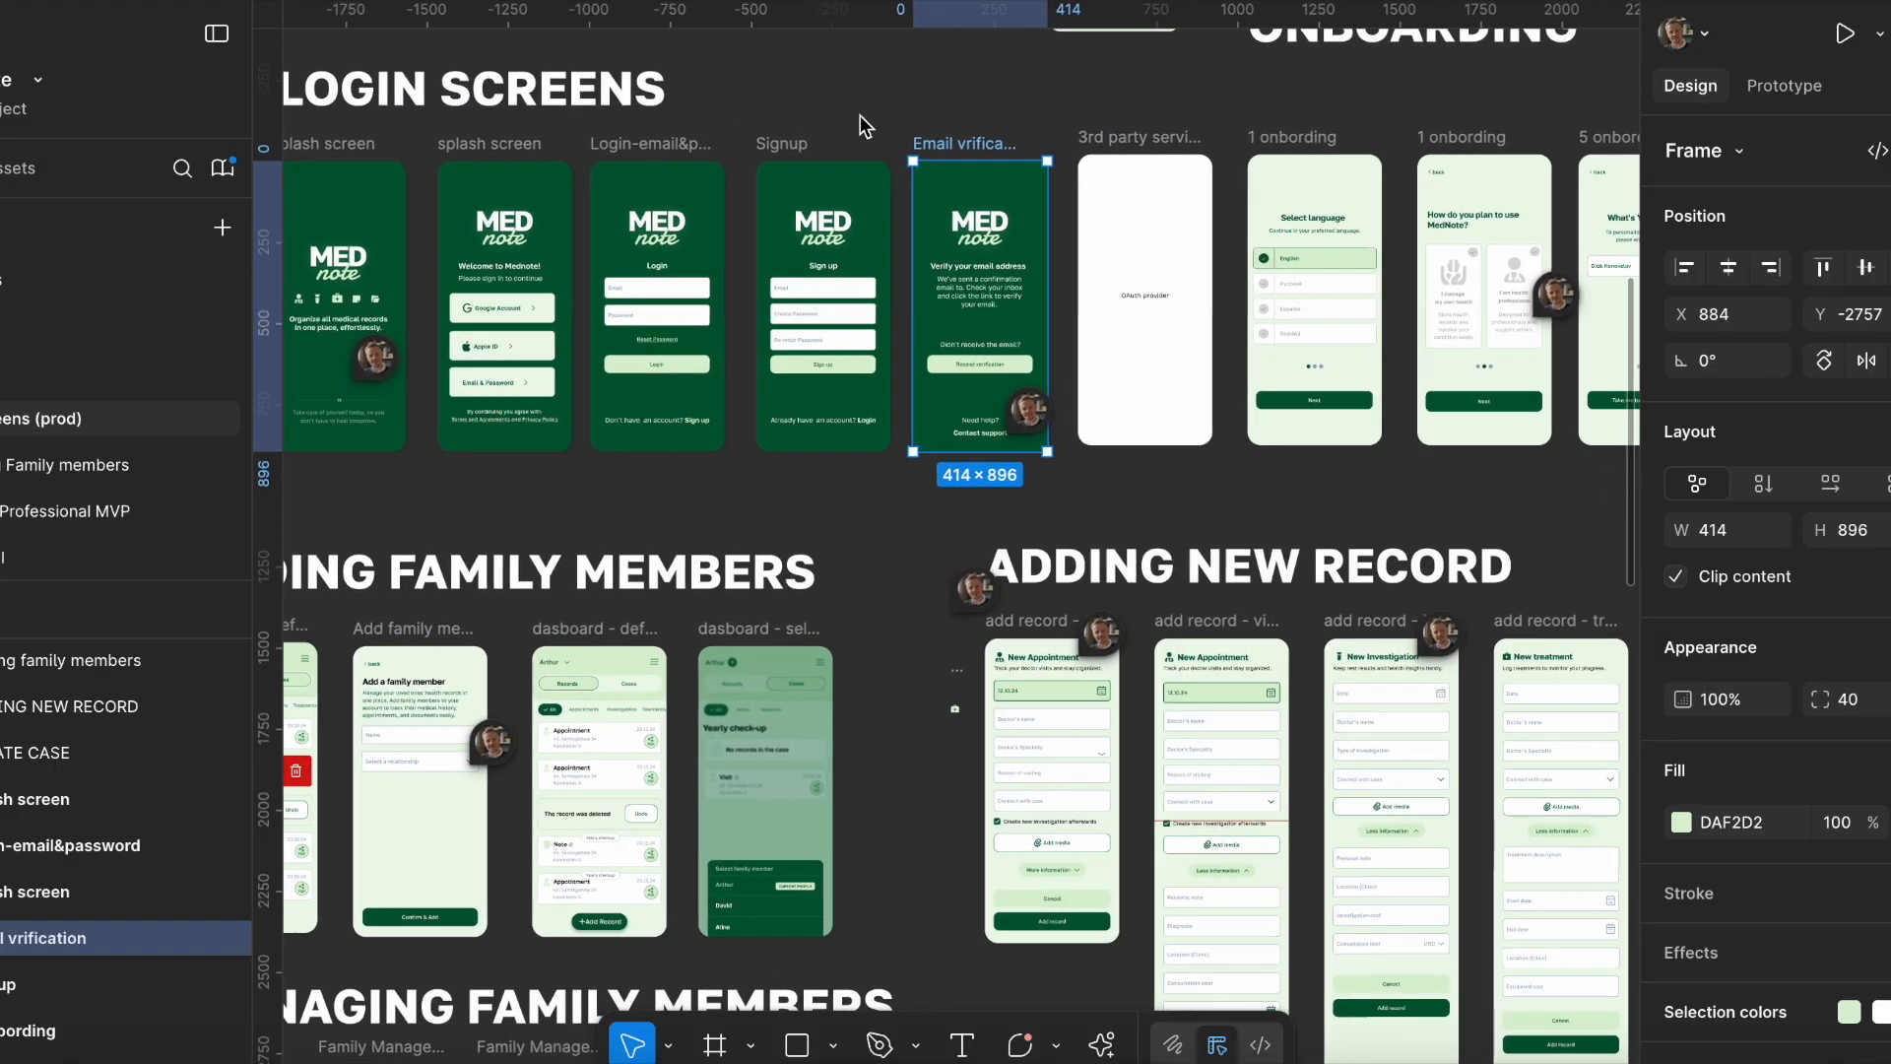